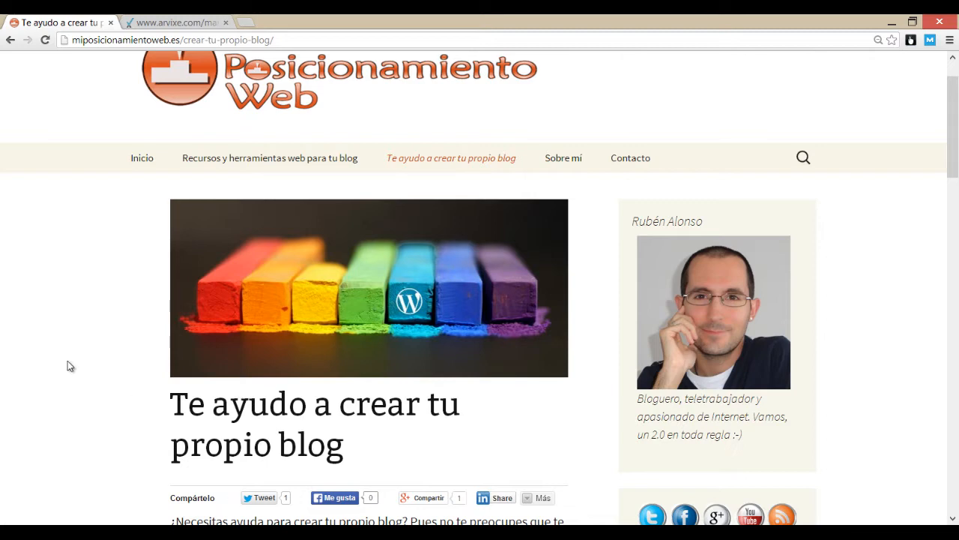
Step: Switch to the arvixe.com mail tab to bring up the hosting account setup email
scroll(67, 361, down, 3)
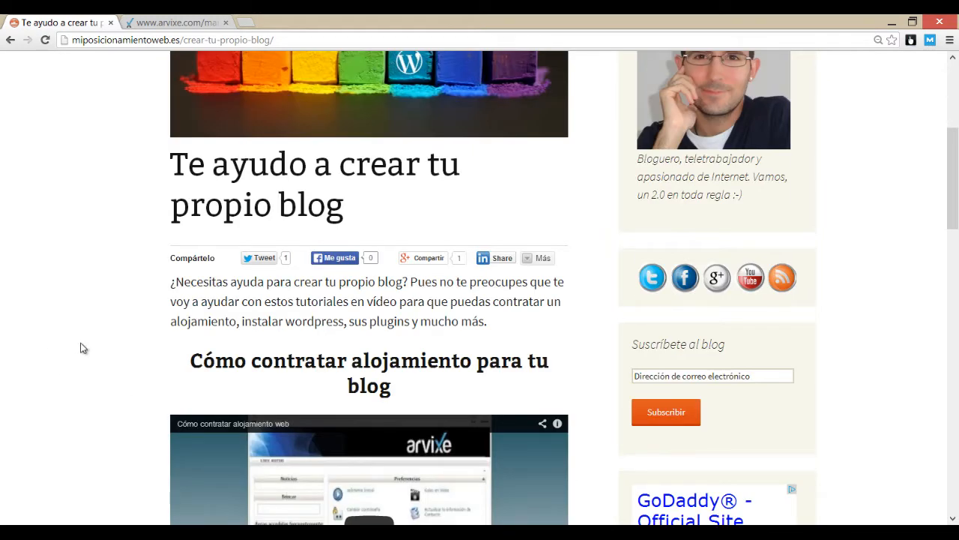
scroll(94, 328, down, 2)
scroll(116, 339, down, 1)
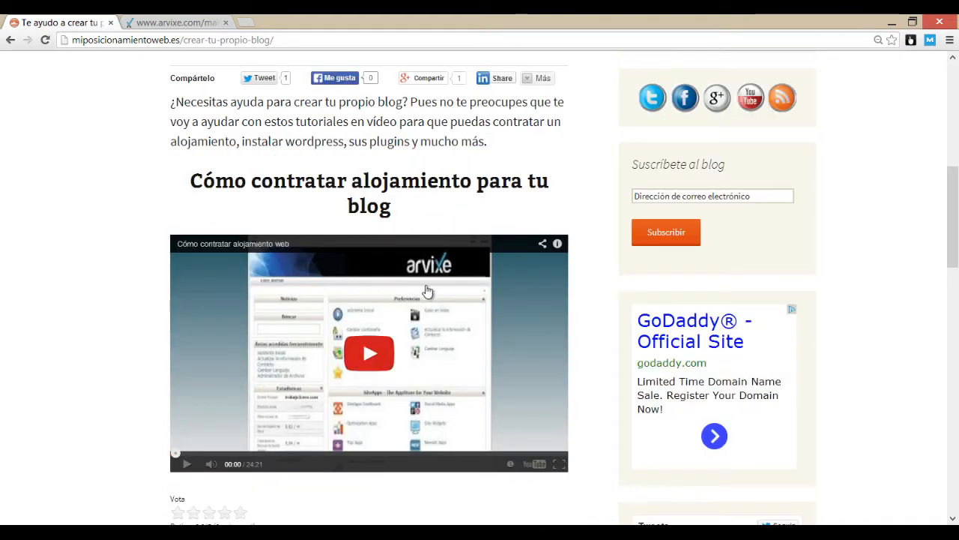
scroll(422, 279, up, 1)
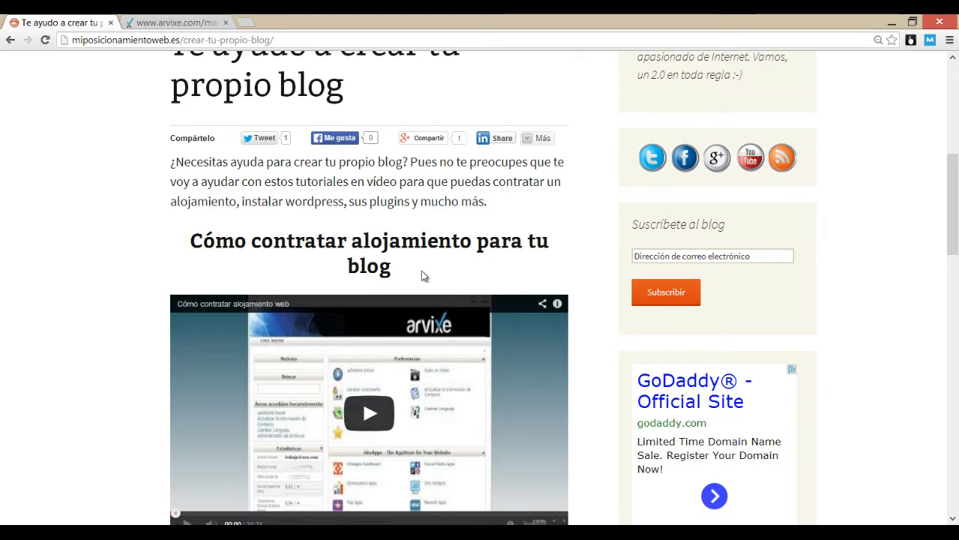
scroll(323, 242, up, 2)
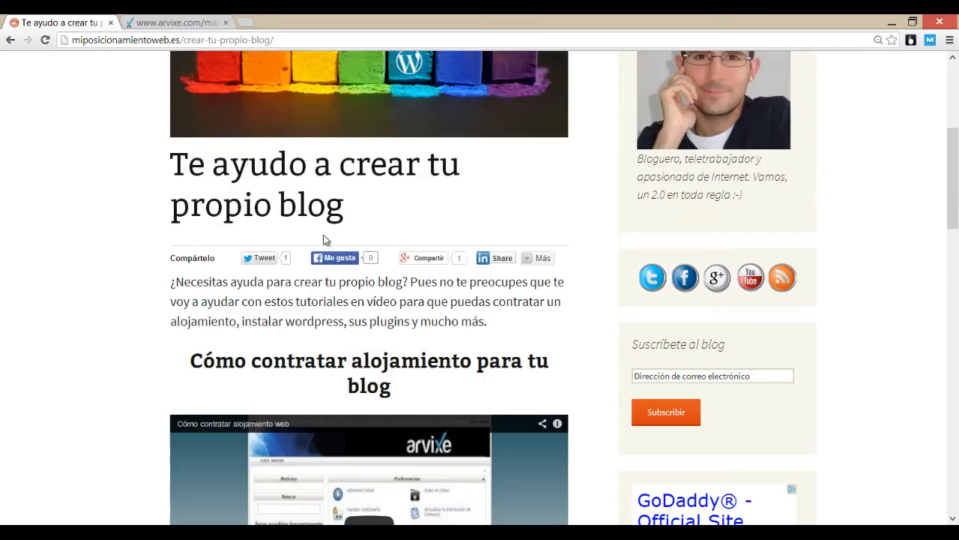
scroll(323, 242, down, 2)
scroll(223, 176, up, 6)
scroll(217, 136, up, 1)
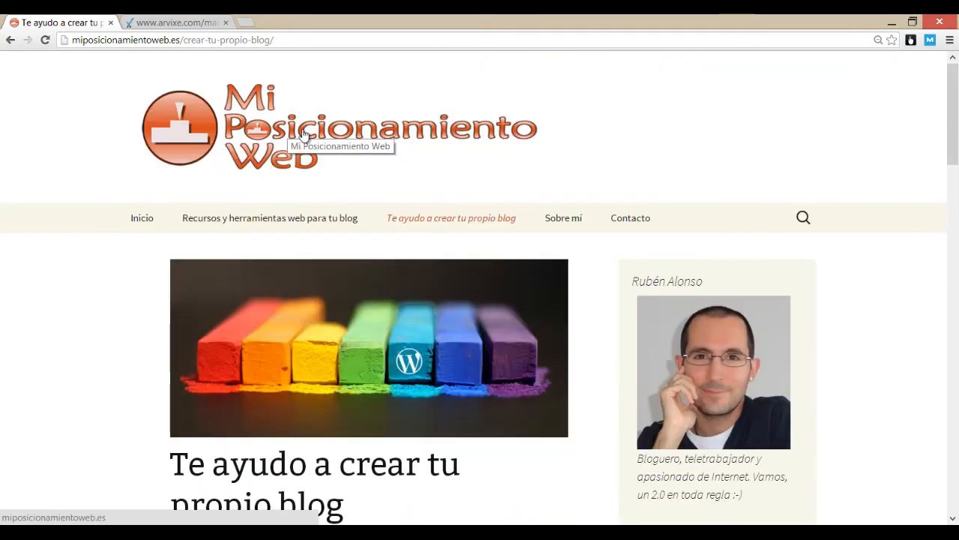
scroll(137, 275, down, 7)
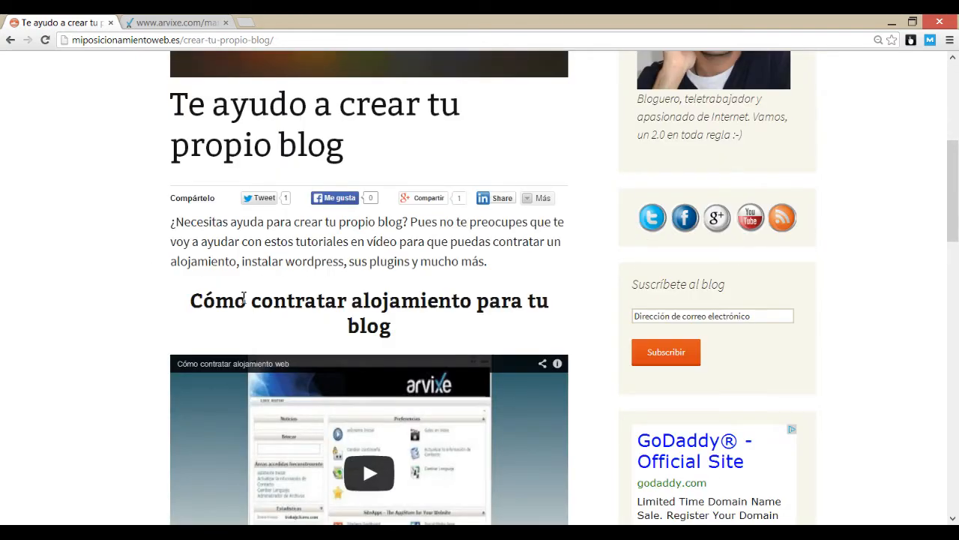
scroll(158, 252, down, 3)
scroll(156, 251, up, 4)
scroll(156, 251, up, 3)
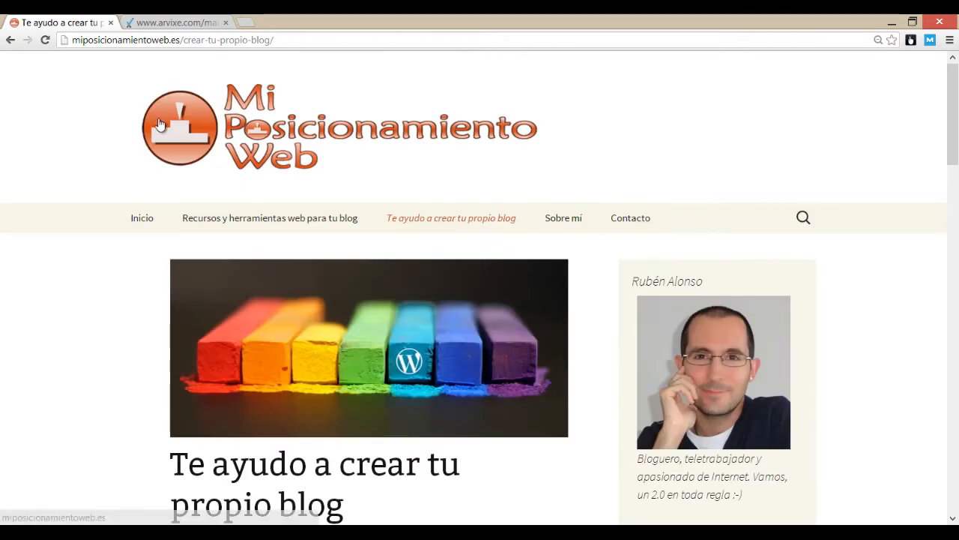
click(159, 22)
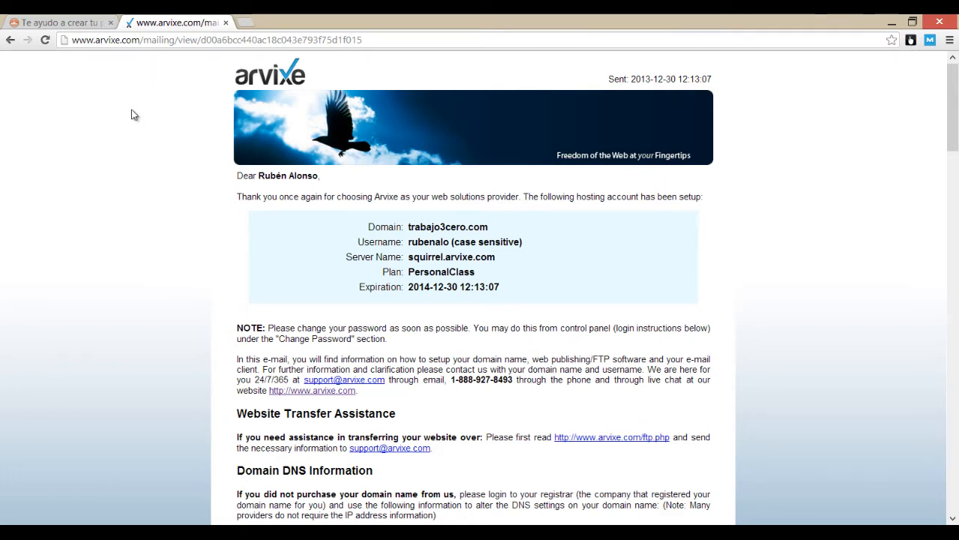
Step: Highlight the hosting account username in the email to review it
scroll(131, 107, down, 2)
scroll(148, 131, up, 2)
scroll(424, 254, down, 1)
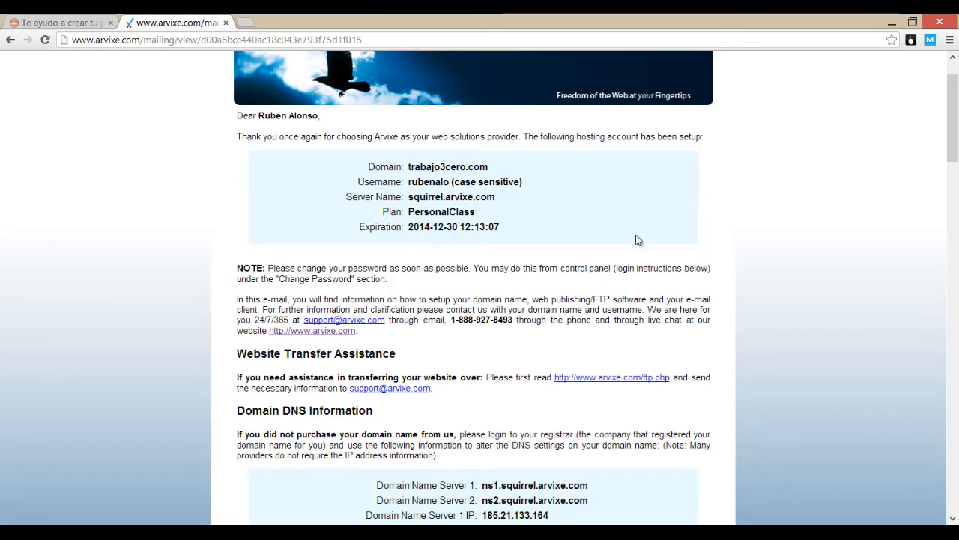
drag(409, 182, 525, 180)
click(435, 183)
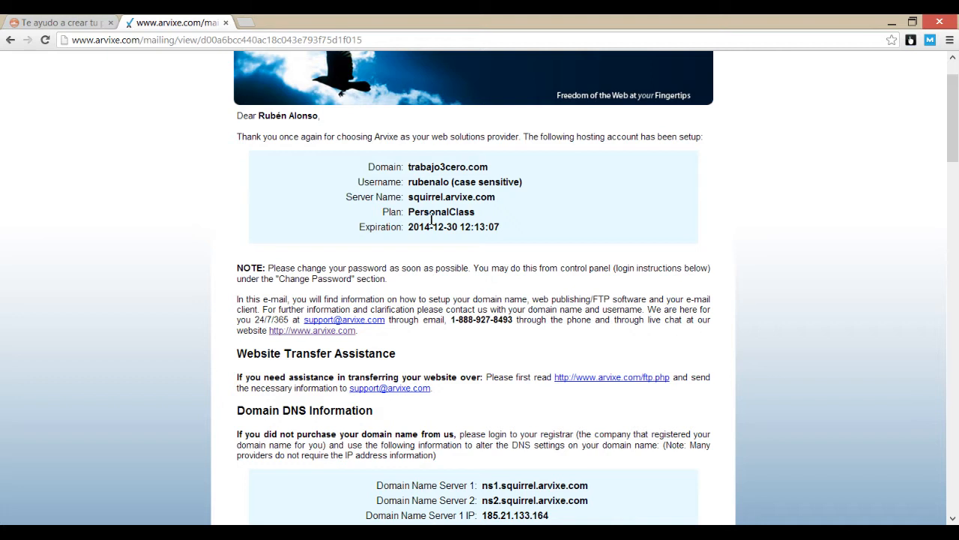
double_click(438, 183)
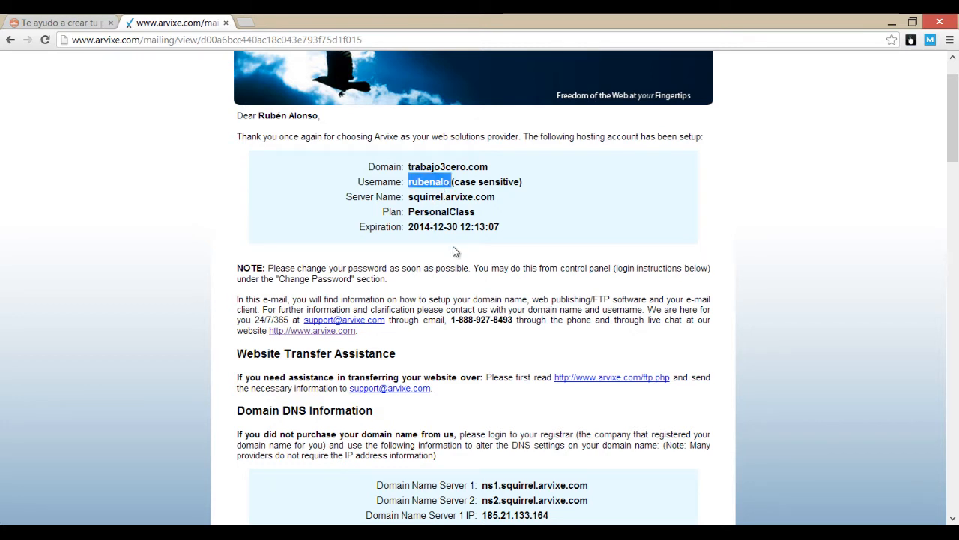
click(408, 183)
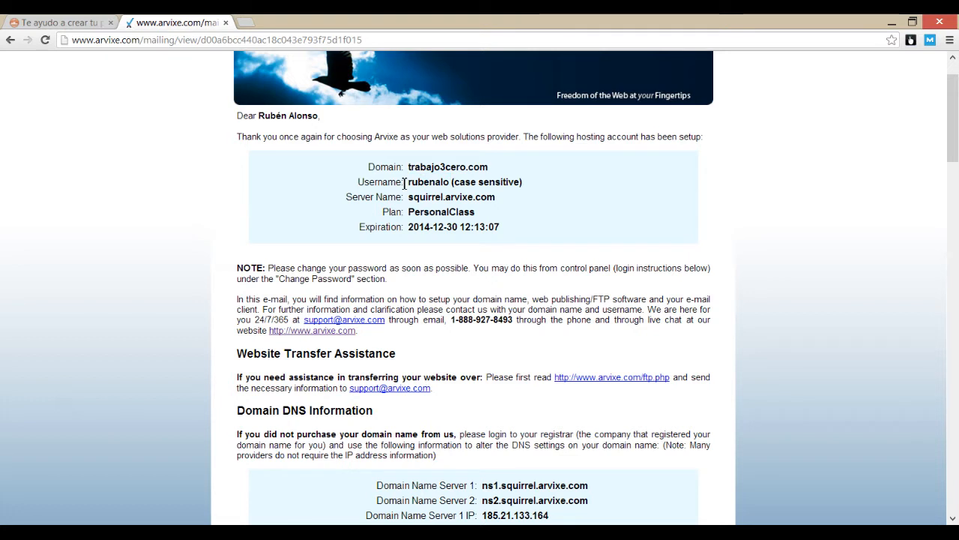
drag(408, 183, 451, 180)
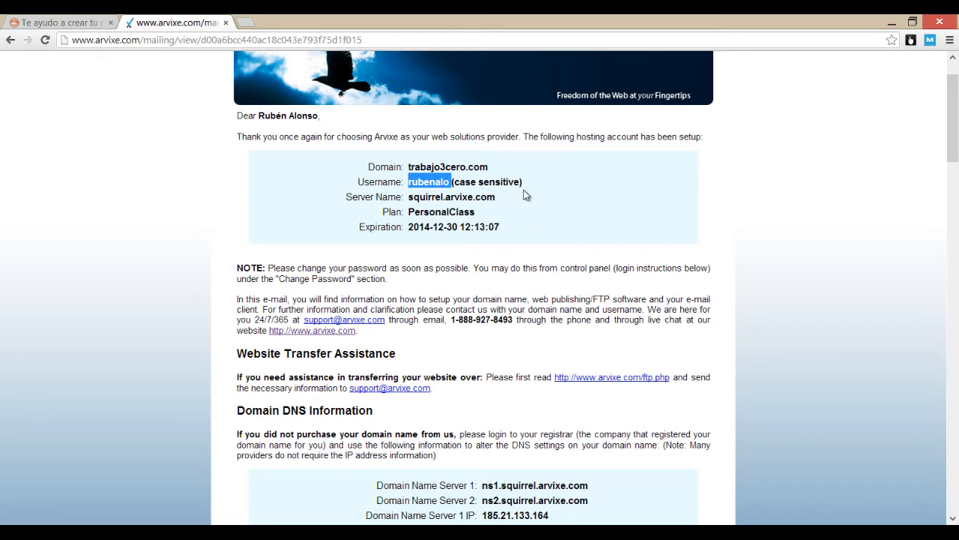
drag(530, 177, 503, 171)
click(416, 187)
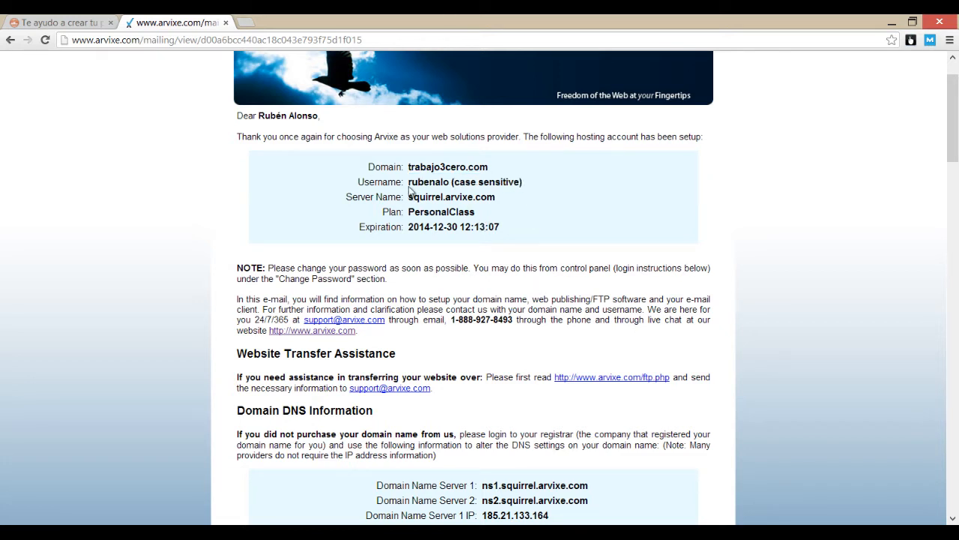
double_click(418, 182)
click(419, 196)
double_click(424, 180)
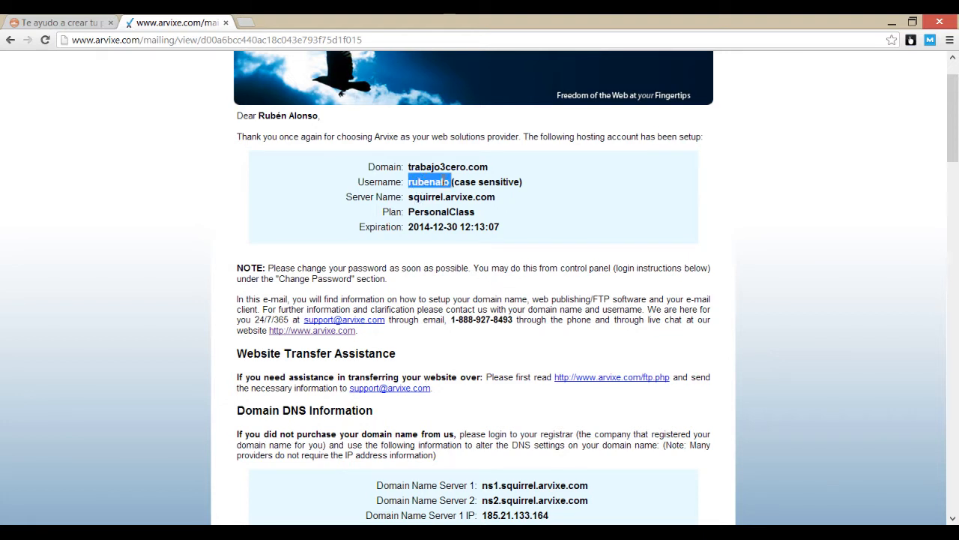
click(493, 184)
double_click(427, 183)
click(414, 184)
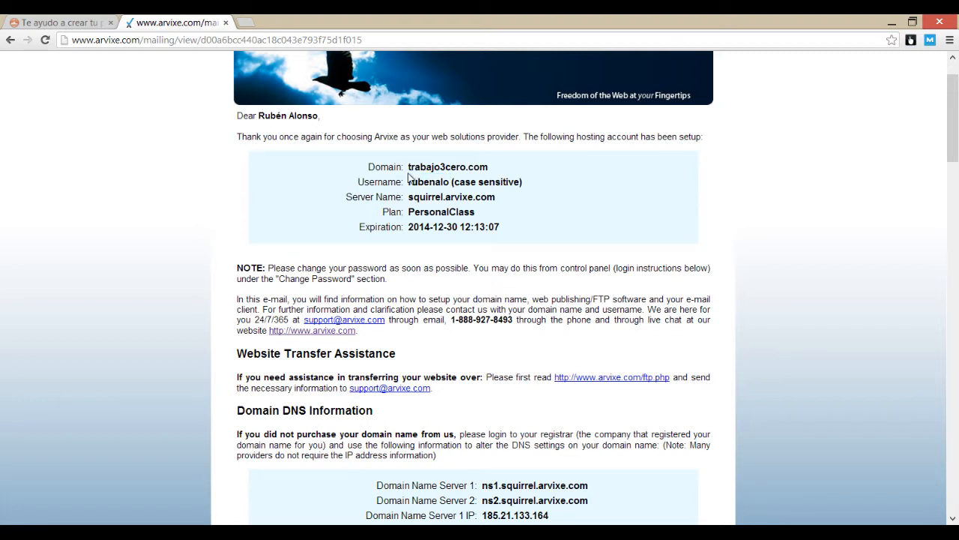
double_click(416, 181)
click(413, 168)
Step: Select the domain trabajo3cero.com, then scroll to the Control Panel and FTP details
drag(409, 167, 502, 171)
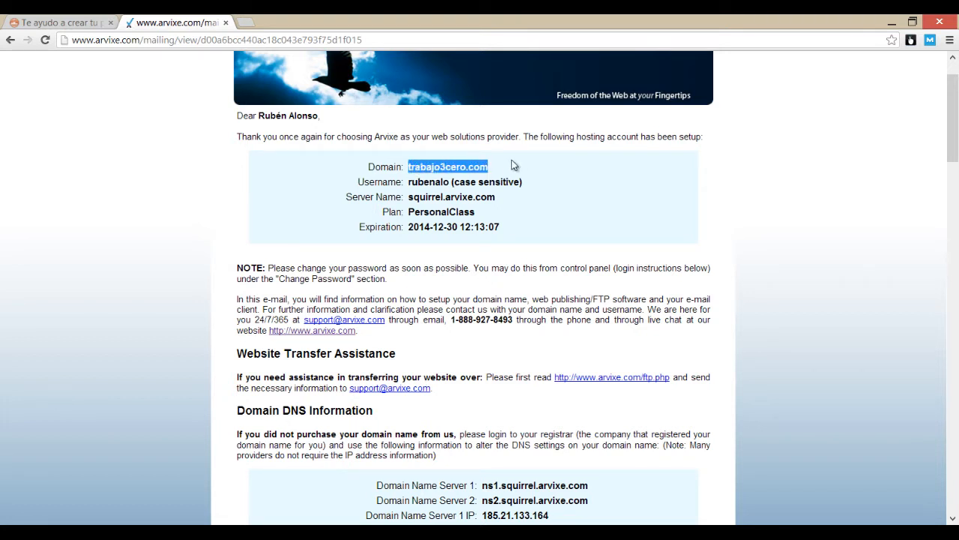
click(411, 166)
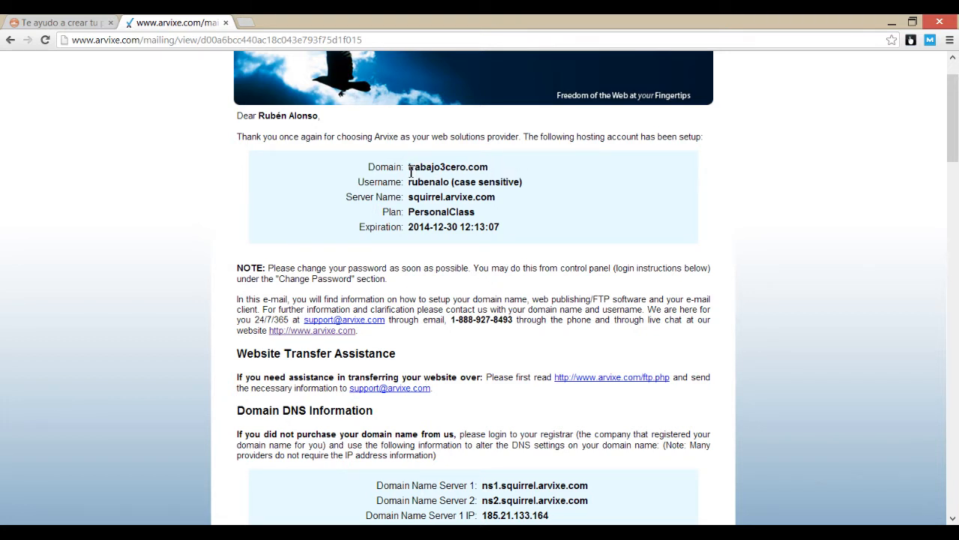
scroll(429, 181, down, 2)
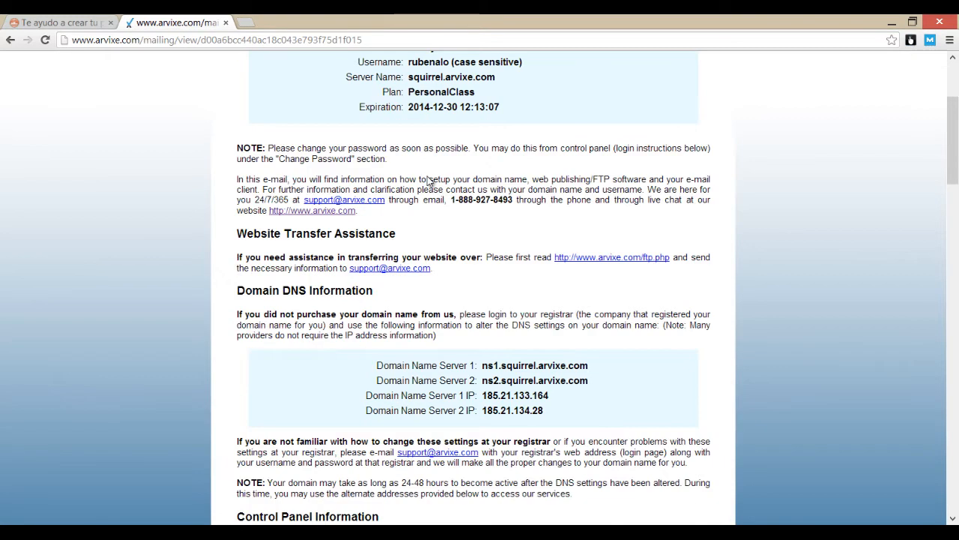
scroll(432, 189, down, 2)
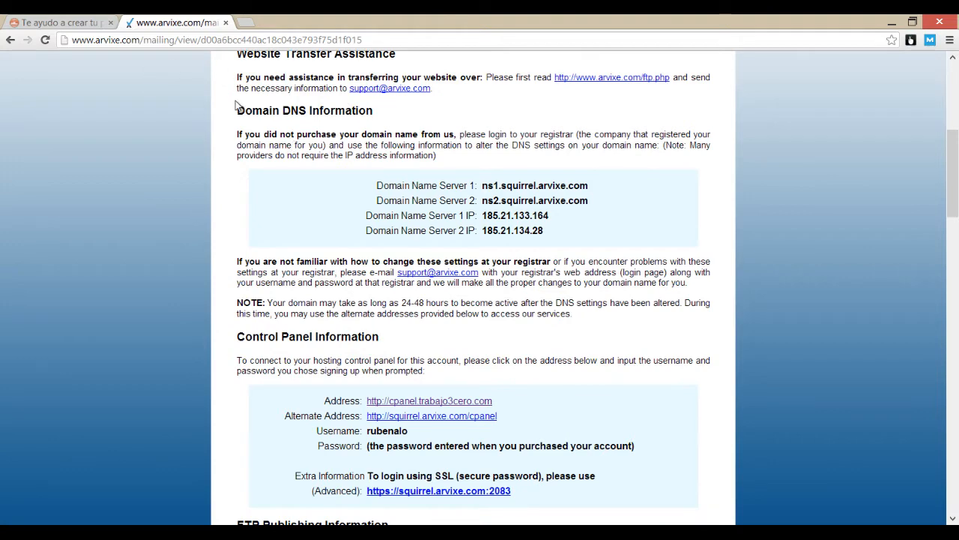
scroll(324, 121, down, 3)
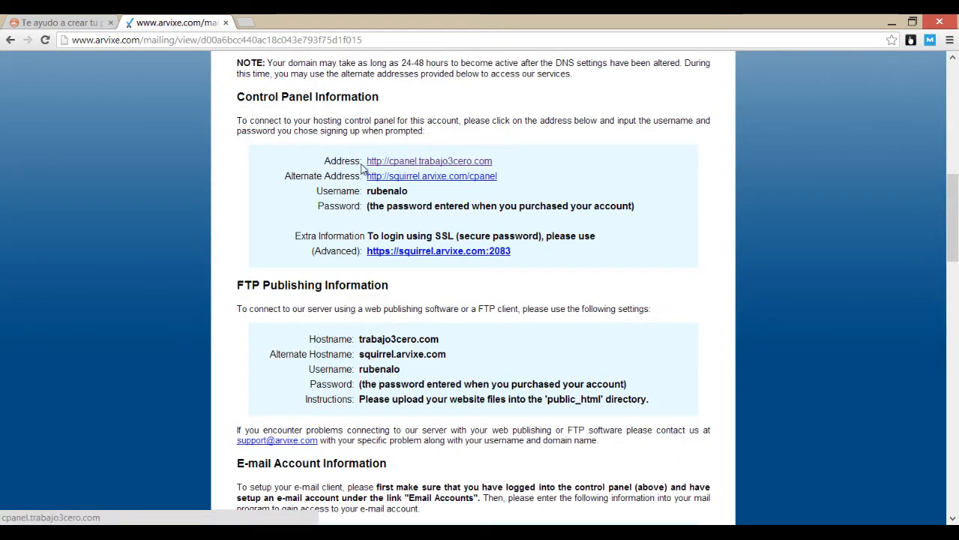
scroll(408, 163, down, 2)
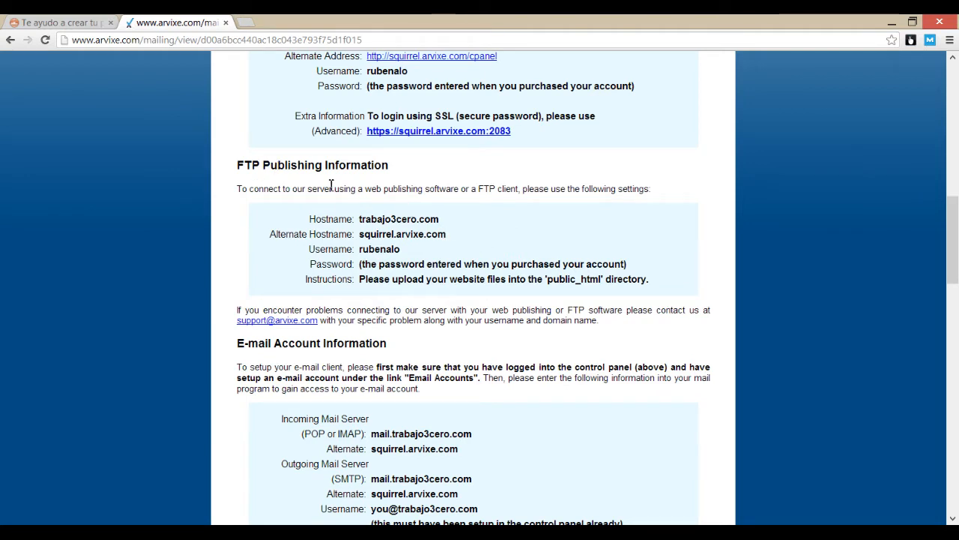
Step: Load wordpress.org in a new tab and view the WordPress 3.8 download offer
click(245, 25)
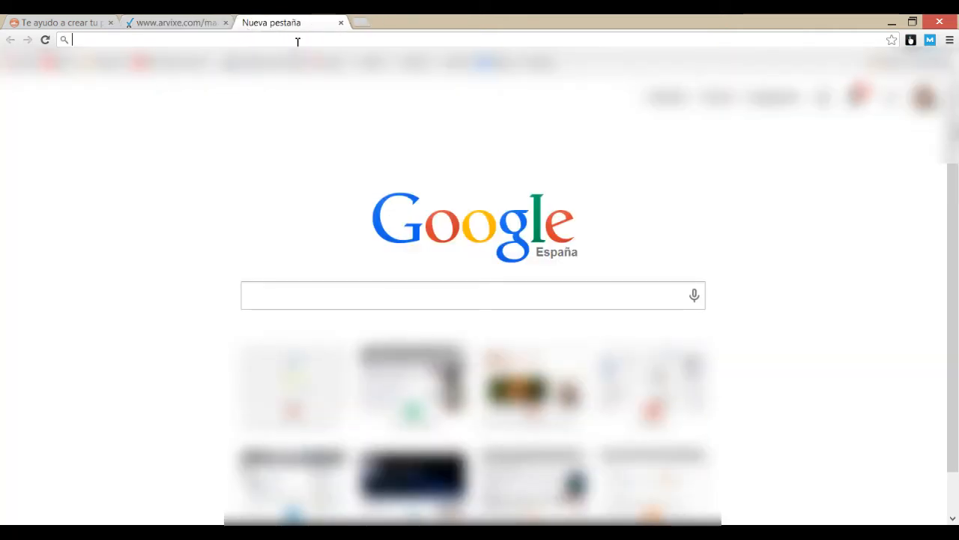
text(wordpress.com)
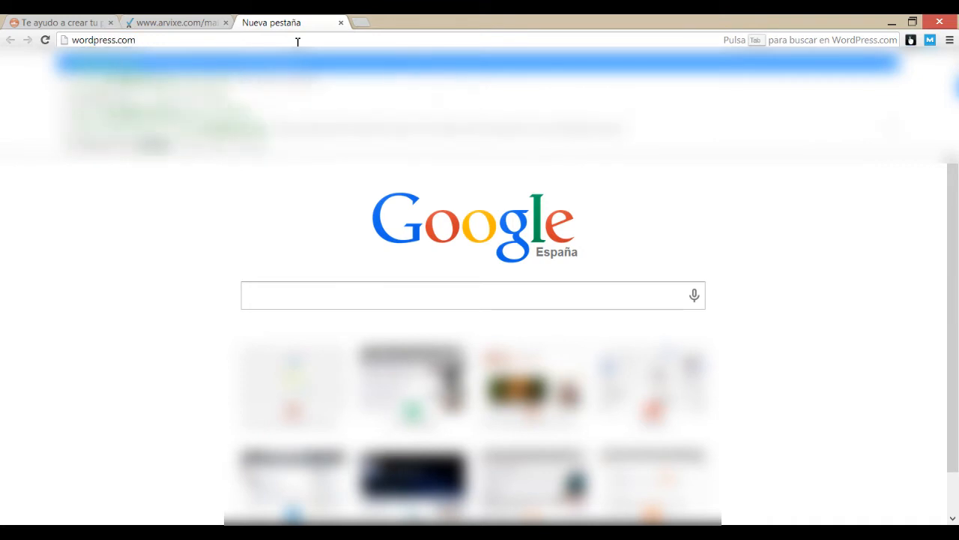
key(BackSpace)
key(BackSpace)
key(BackSpace)
text(org)
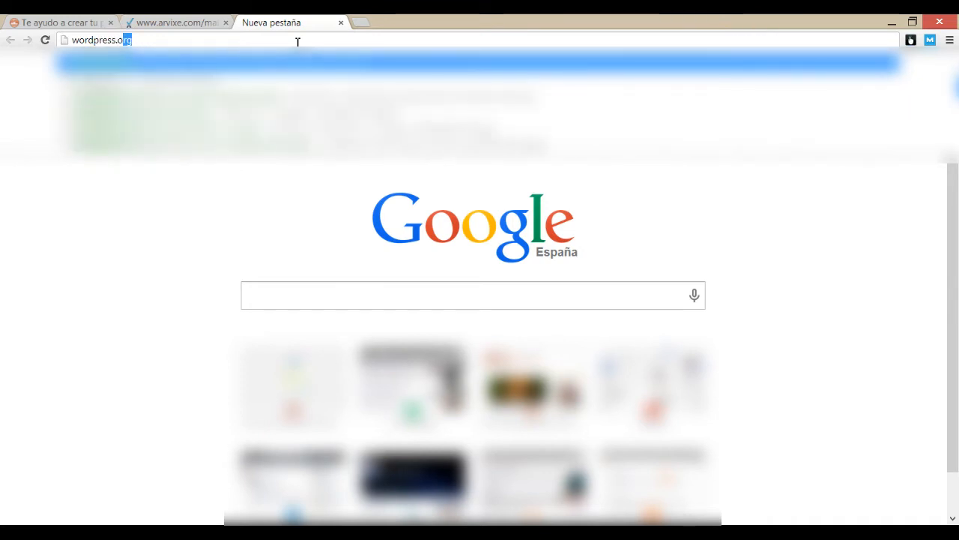
key(Return)
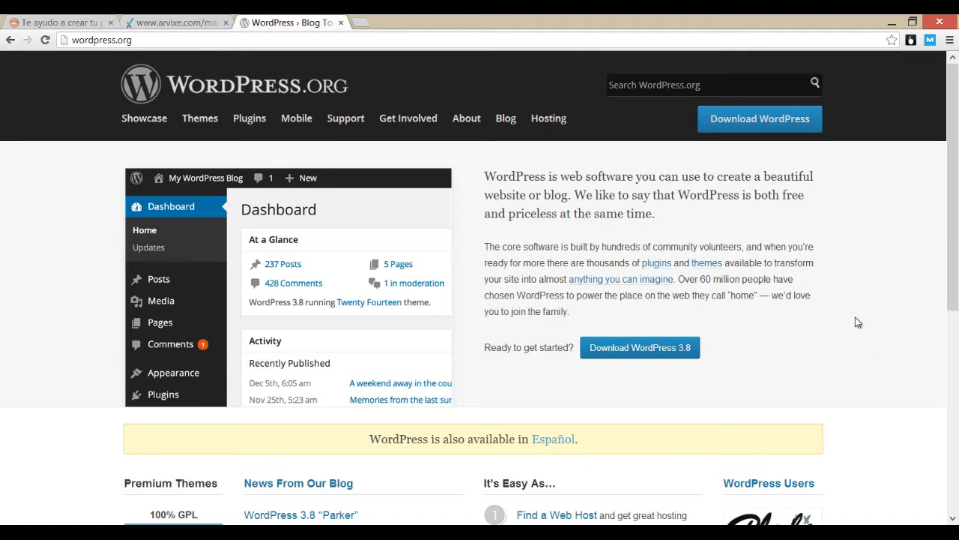
scroll(824, 285, down, 2)
scroll(775, 233, up, 2)
scroll(557, 306, down, 1)
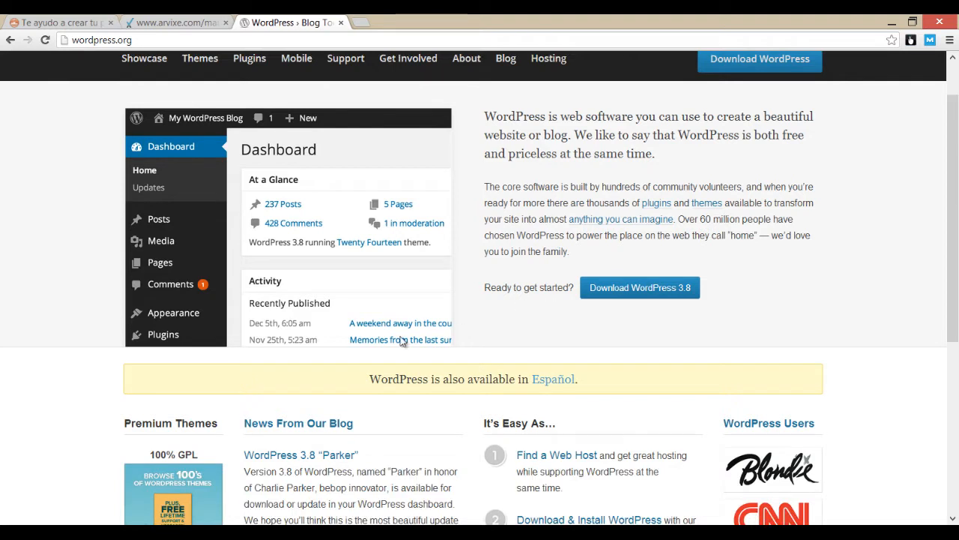
Step: Download the Spanish WordPress 3.8 zip from WordPress.org Español, then return to the email's FTP details
click(565, 382)
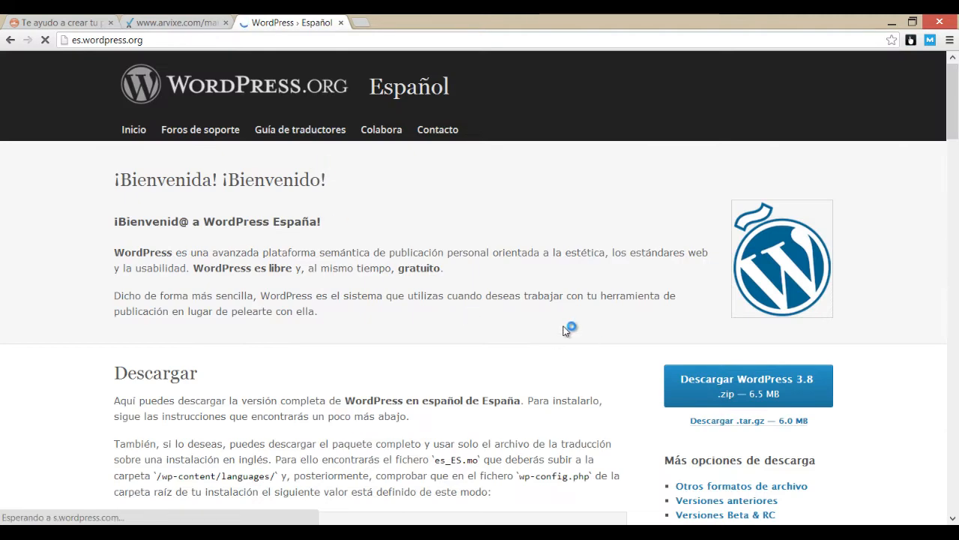
scroll(271, 207, down, 2)
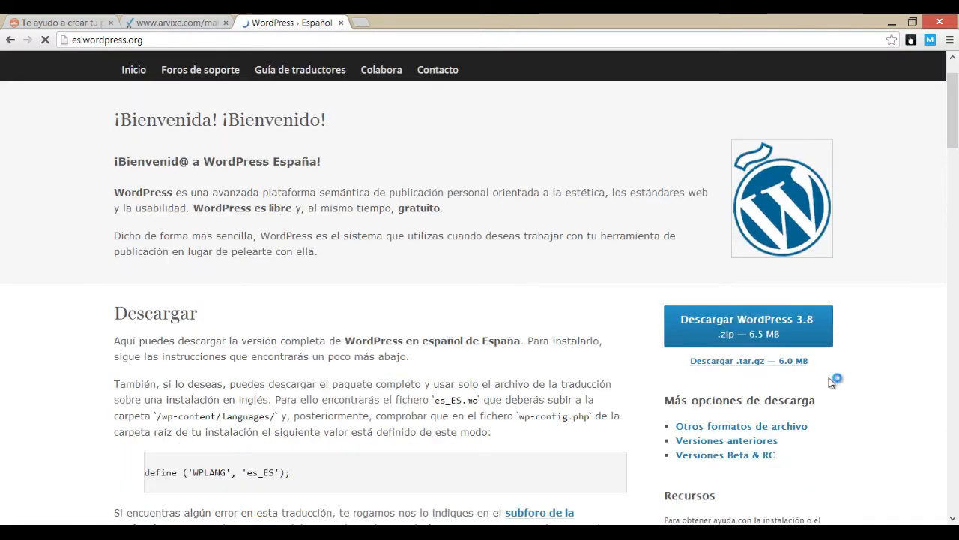
click(753, 338)
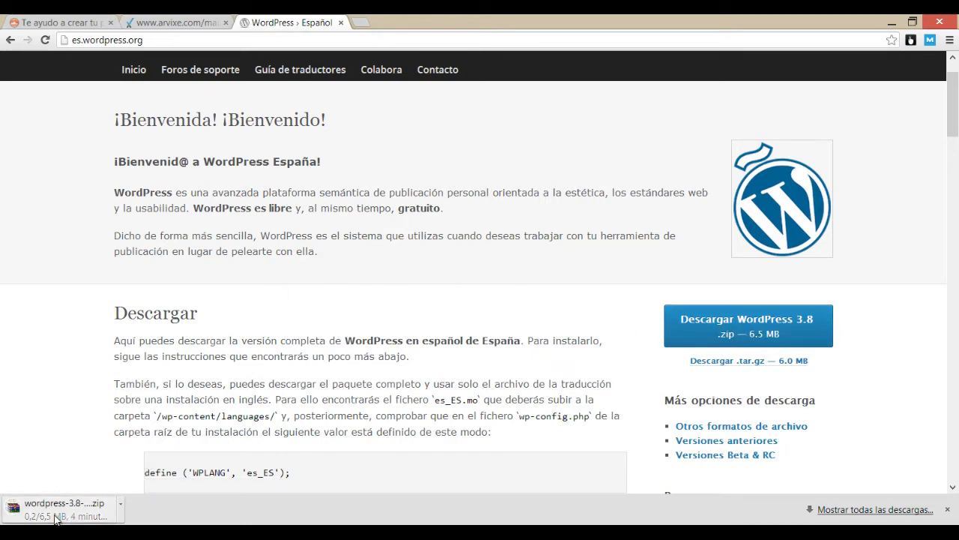
click(160, 20)
scroll(335, 288, up, 1)
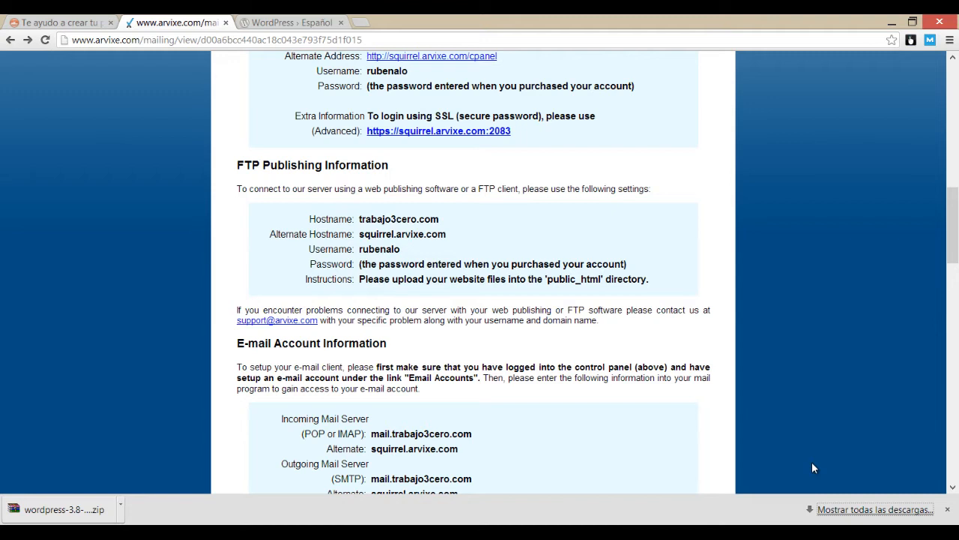
Step: Follow the cPanel link past the certificate warning and log in to trabajo3cero.com's control panel
scroll(816, 461, up, 1)
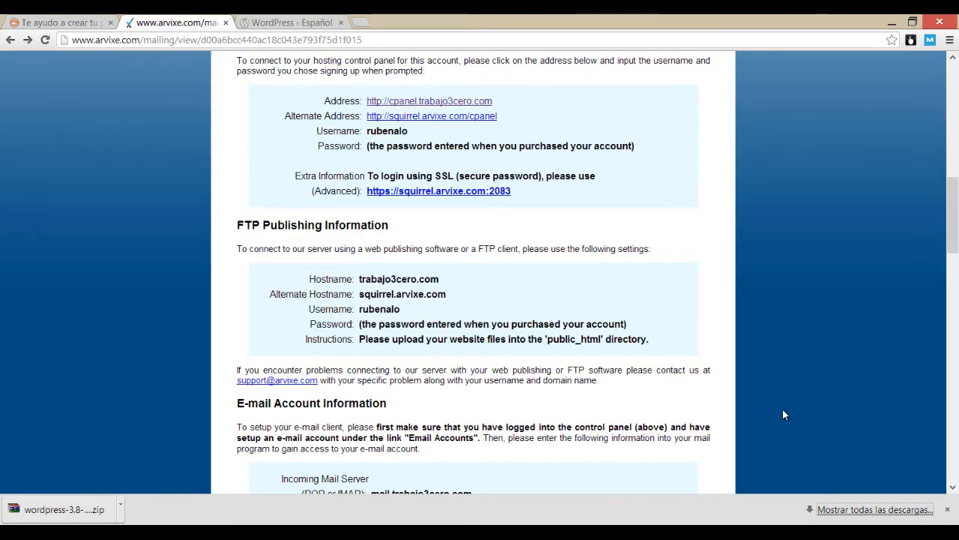
scroll(783, 414, up, 1)
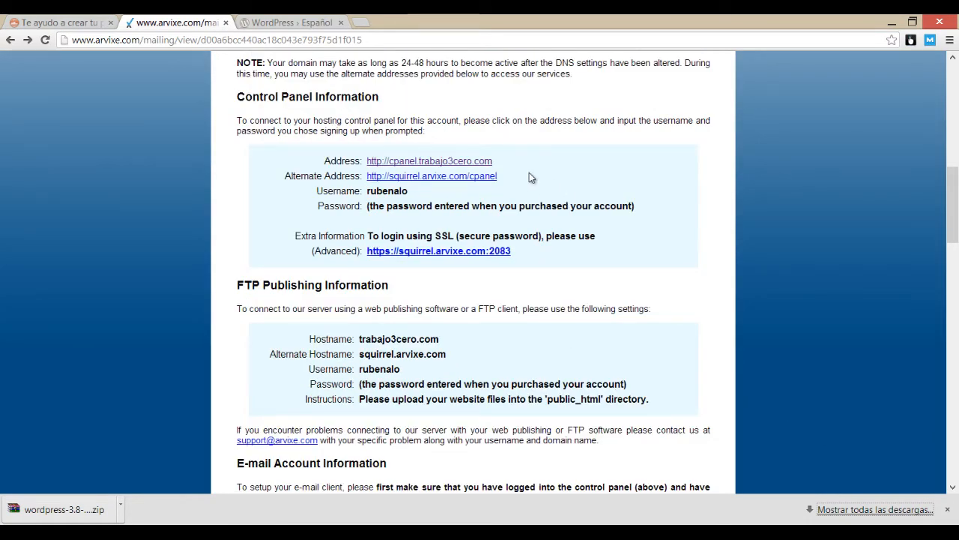
middle_click(391, 165)
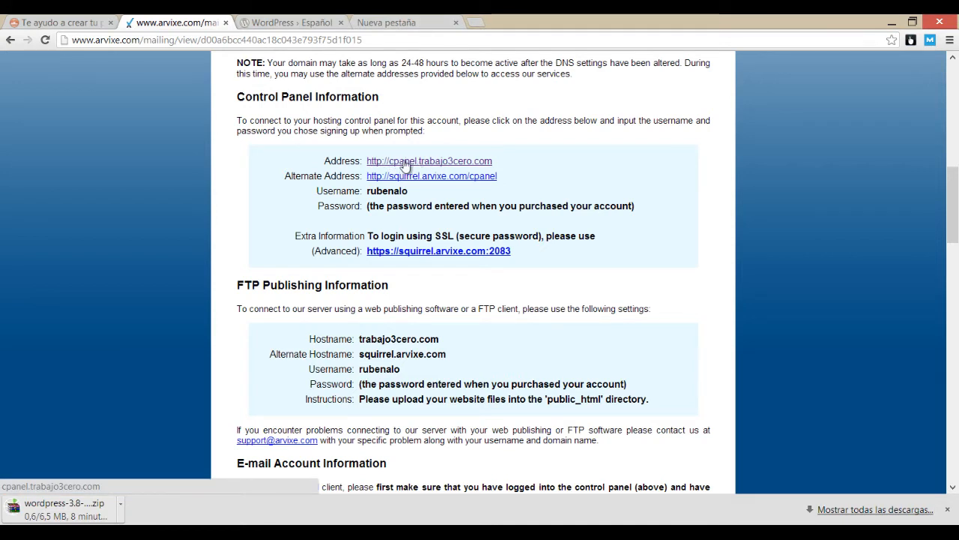
click(431, 164)
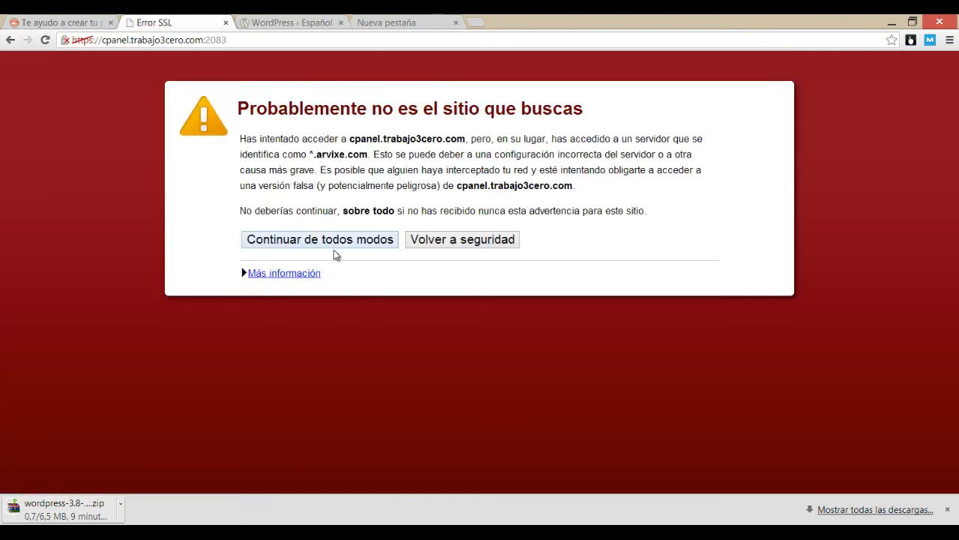
click(352, 243)
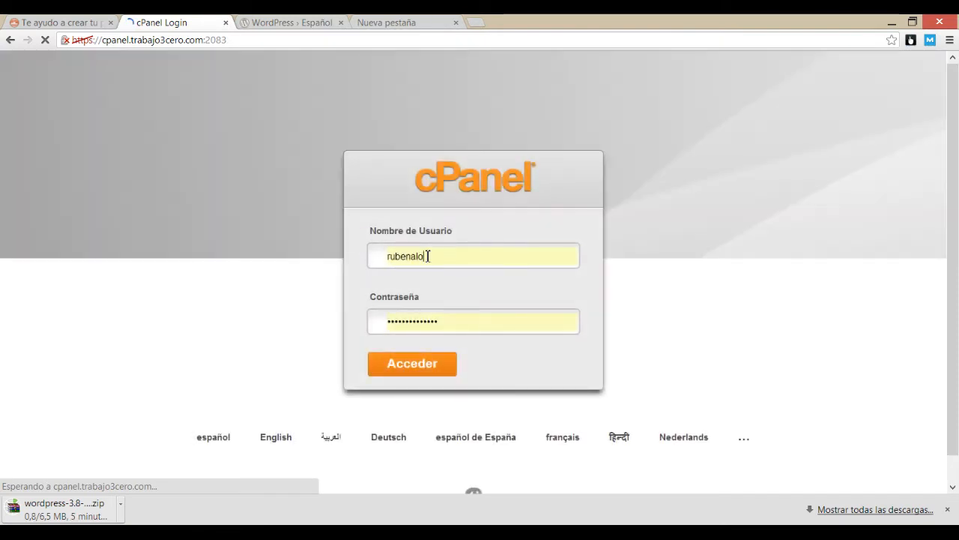
drag(434, 256, 388, 256)
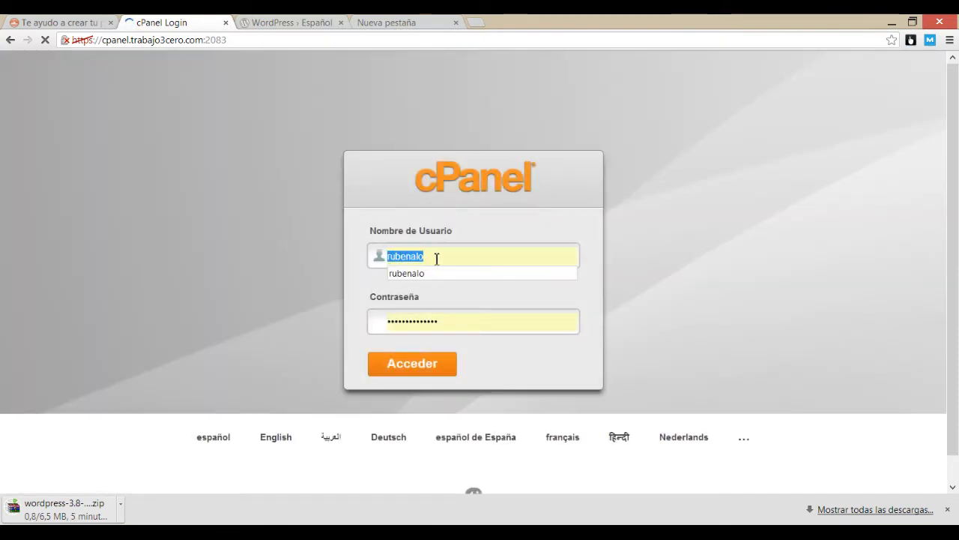
click(463, 232)
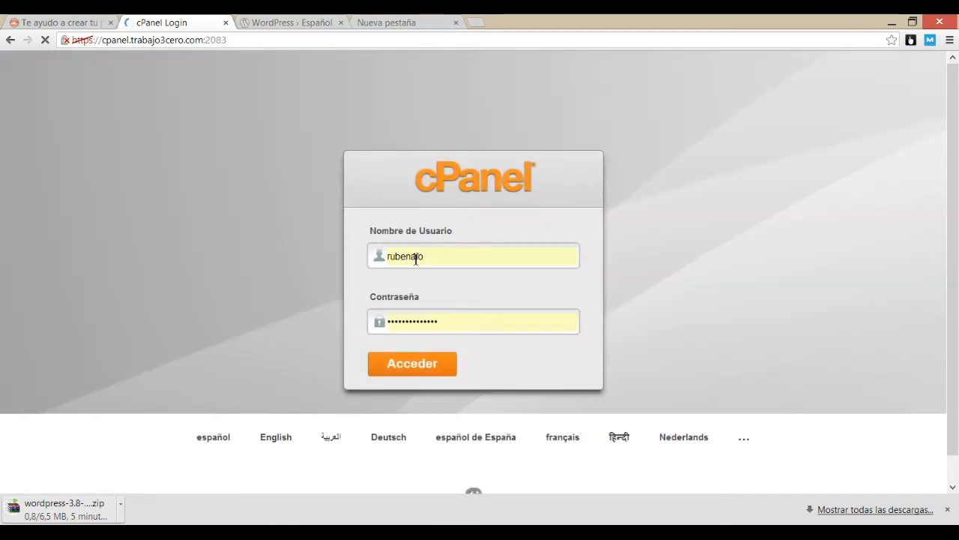
double_click(416, 256)
click(459, 218)
click(397, 368)
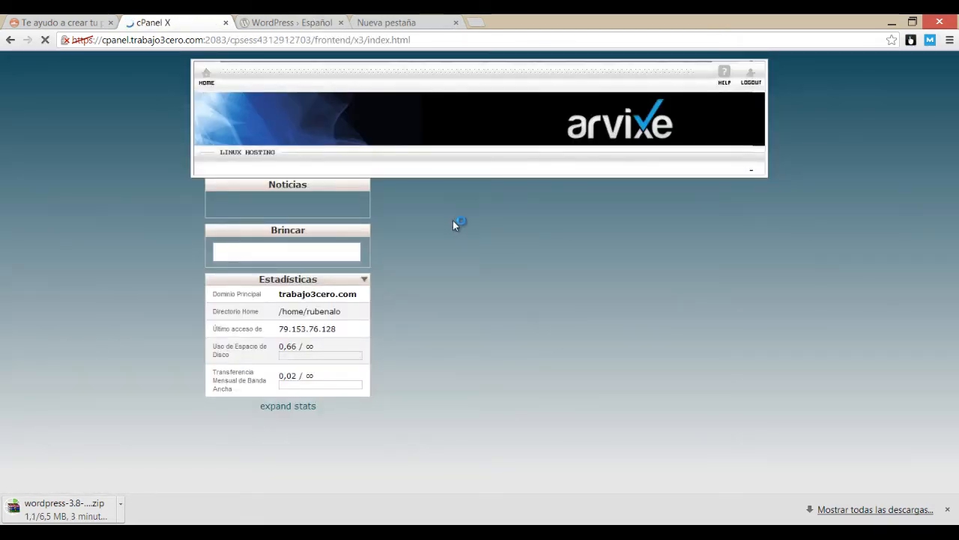
Step: Scroll to the Archivos section and open Administrador de Archivos with Web Root selected
scroll(463, 234, down, 4)
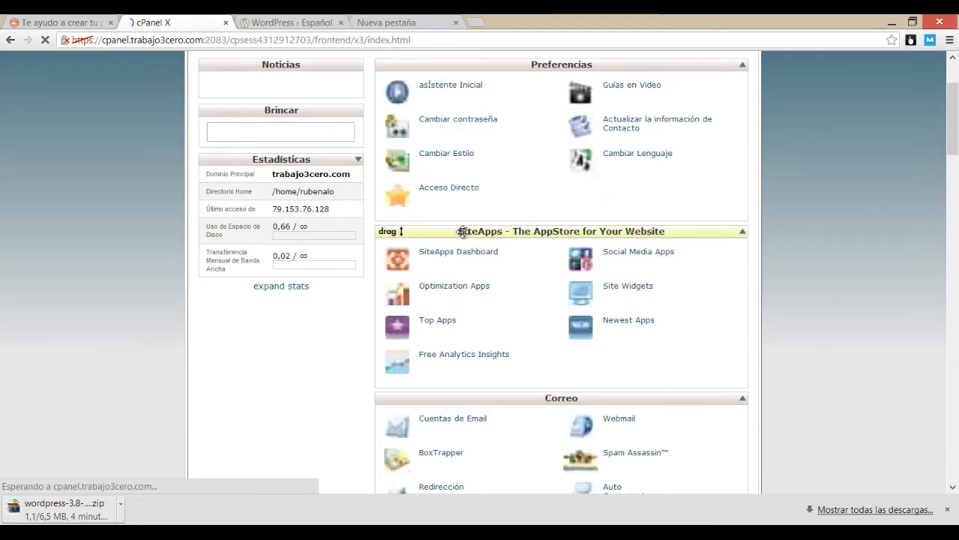
scroll(452, 231, down, 1)
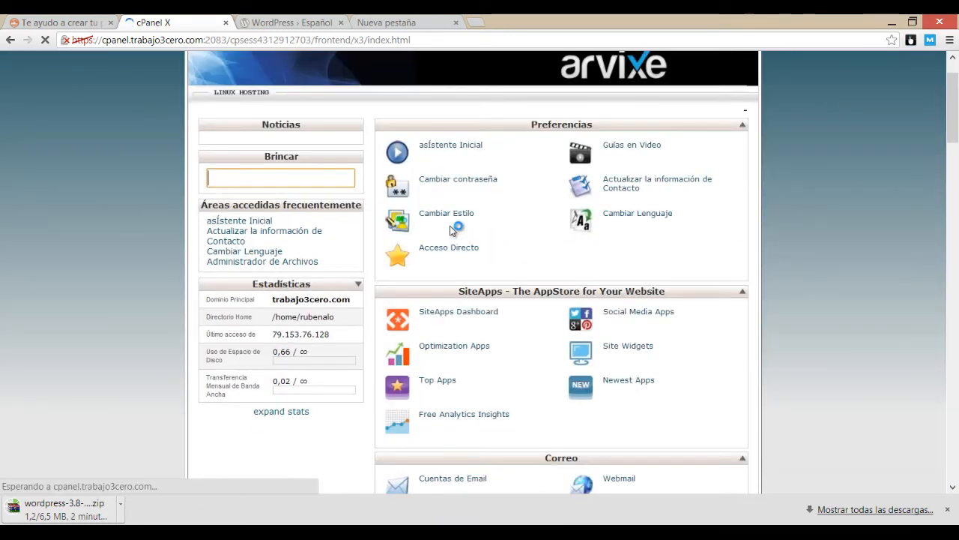
scroll(455, 236, down, 3)
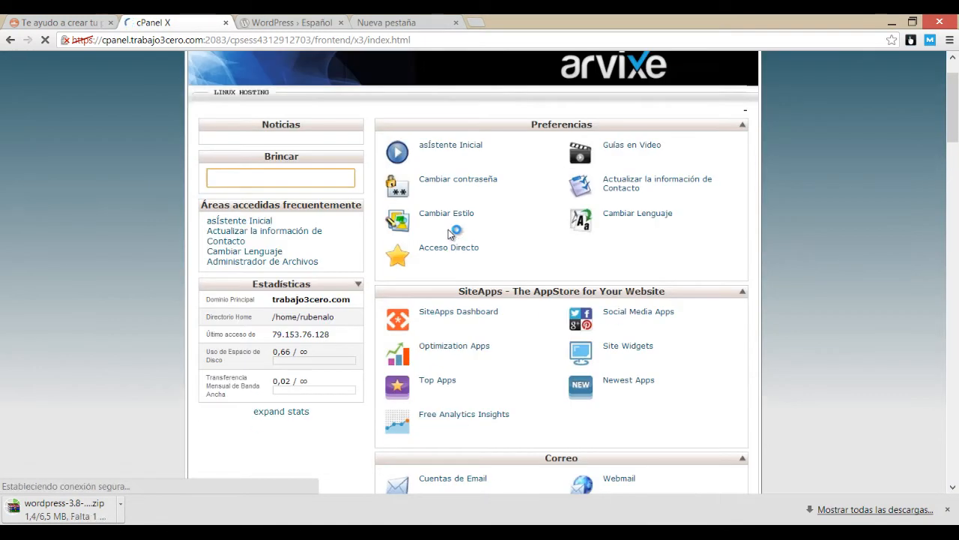
scroll(470, 241, down, 2)
scroll(475, 237, down, 5)
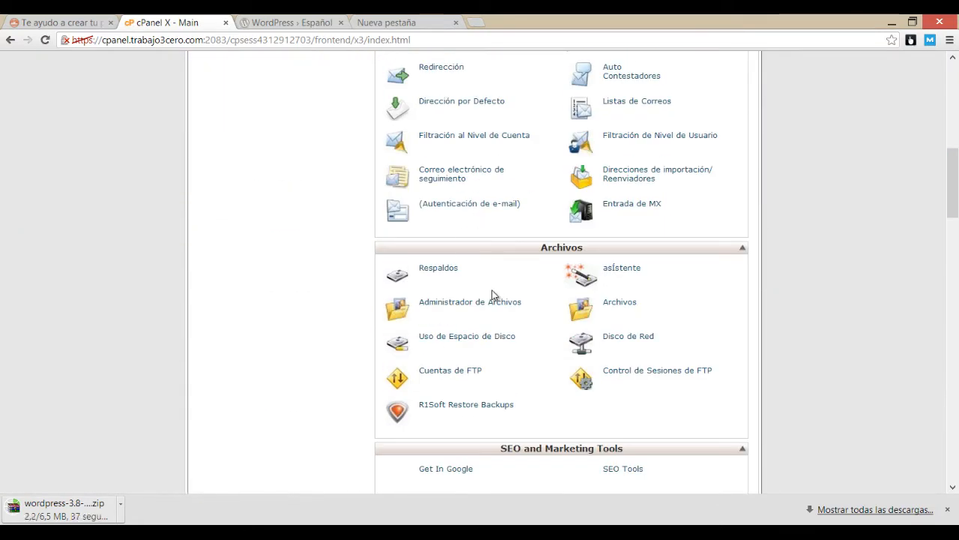
scroll(483, 277, down, 2)
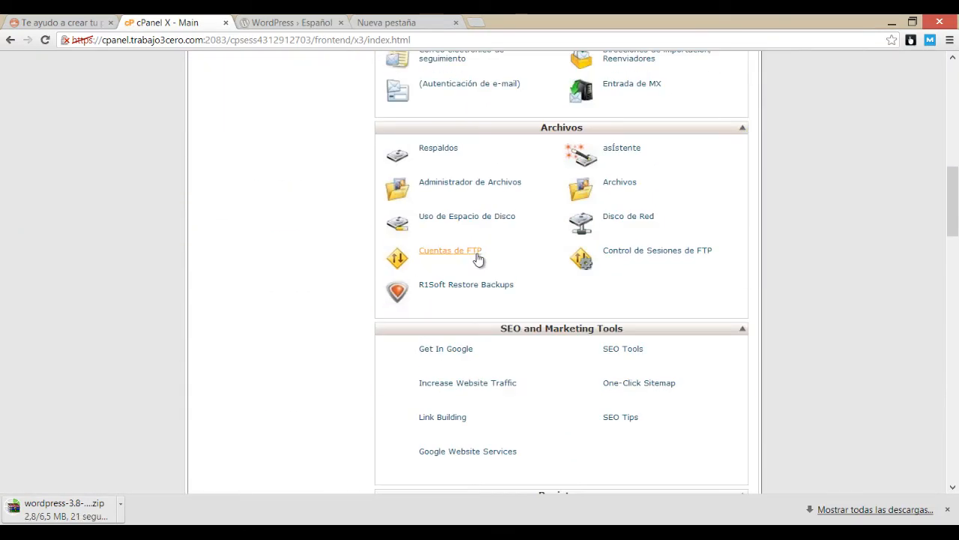
click(445, 186)
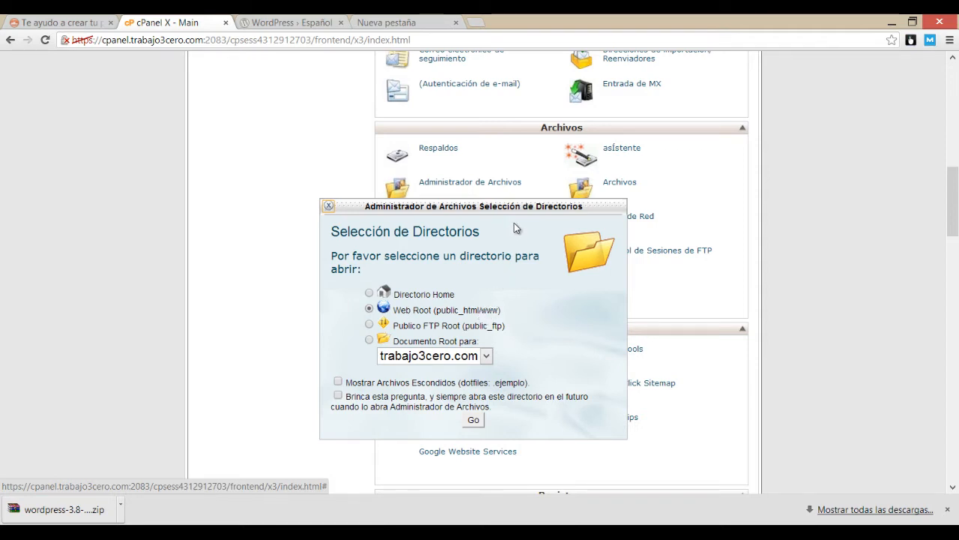
Step: Open File Manager at the web root and expand public_html to see cgi-bin, imgs and default.htm
click(475, 420)
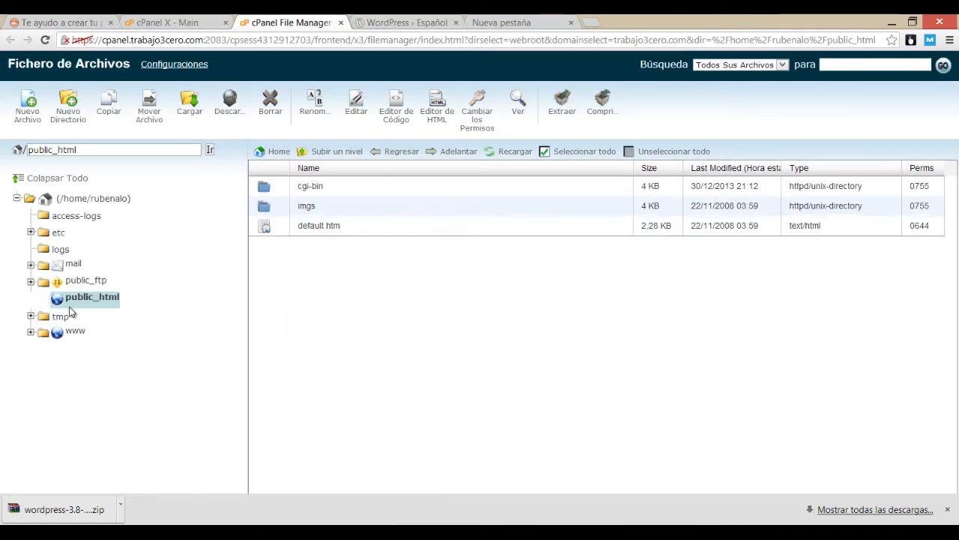
click(31, 299)
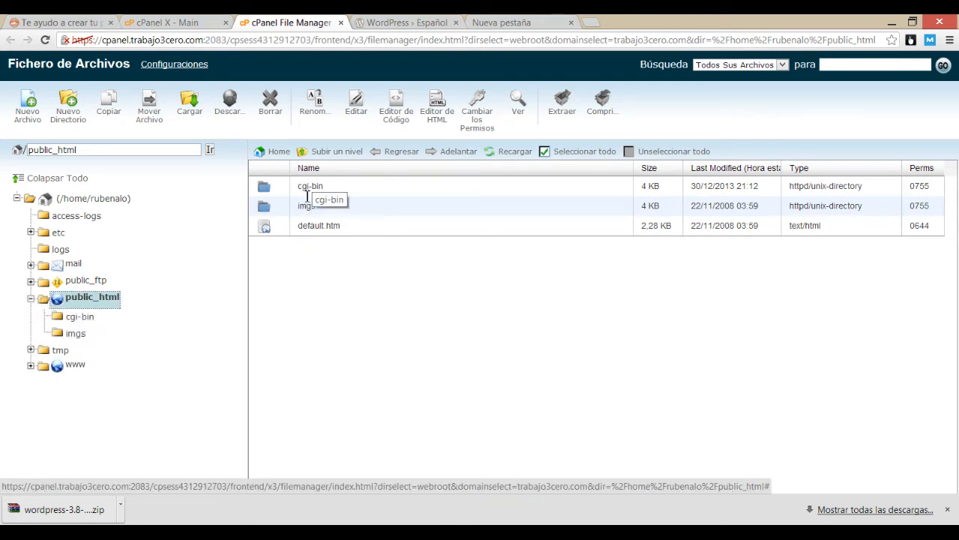
click(317, 231)
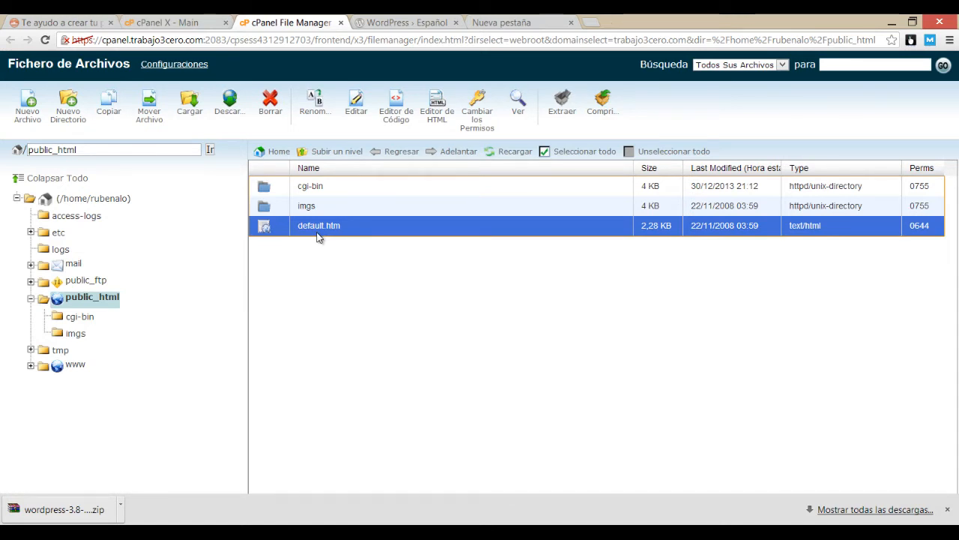
click(489, 22)
Step: Load trabajo3cero.com to confirm the under-construction page, then show the desktop with the WordPress zip
text(traba)
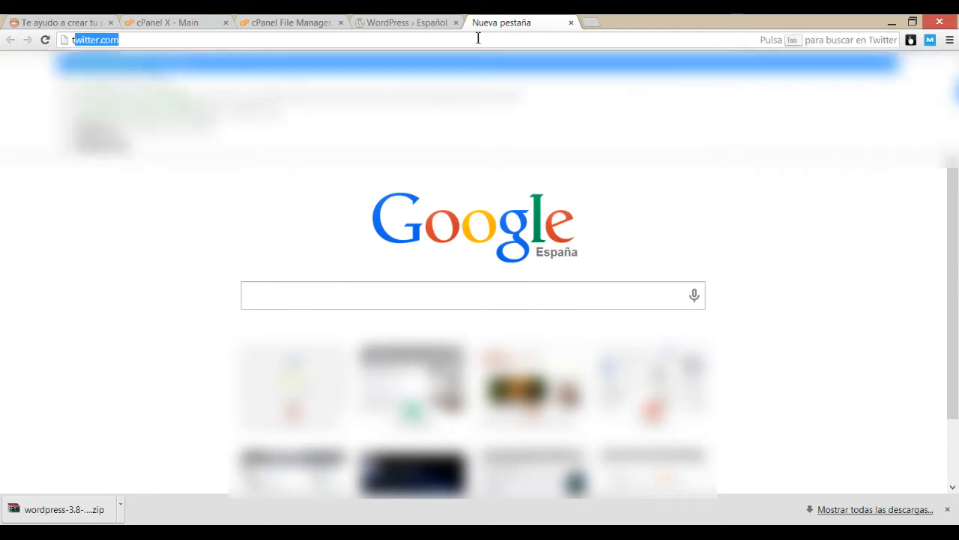
text(jo)
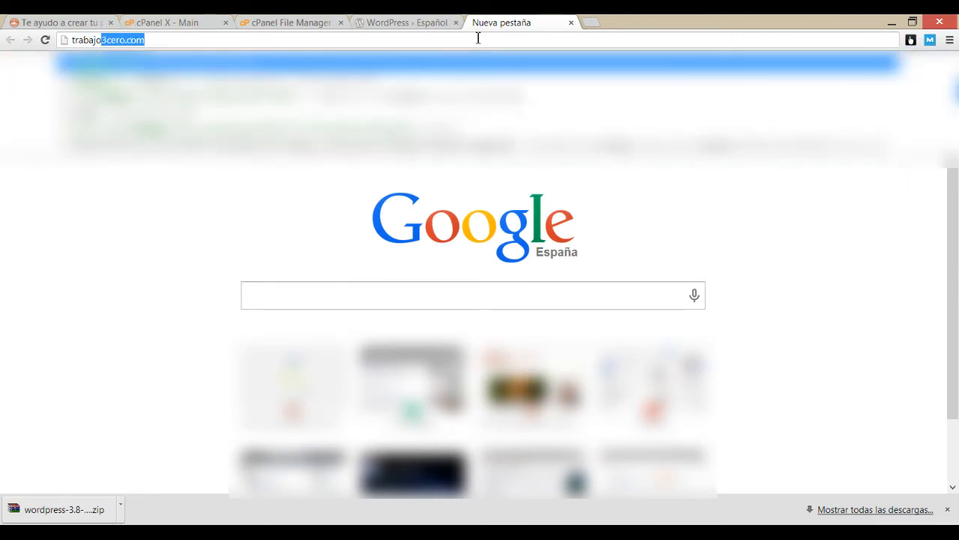
key(Return)
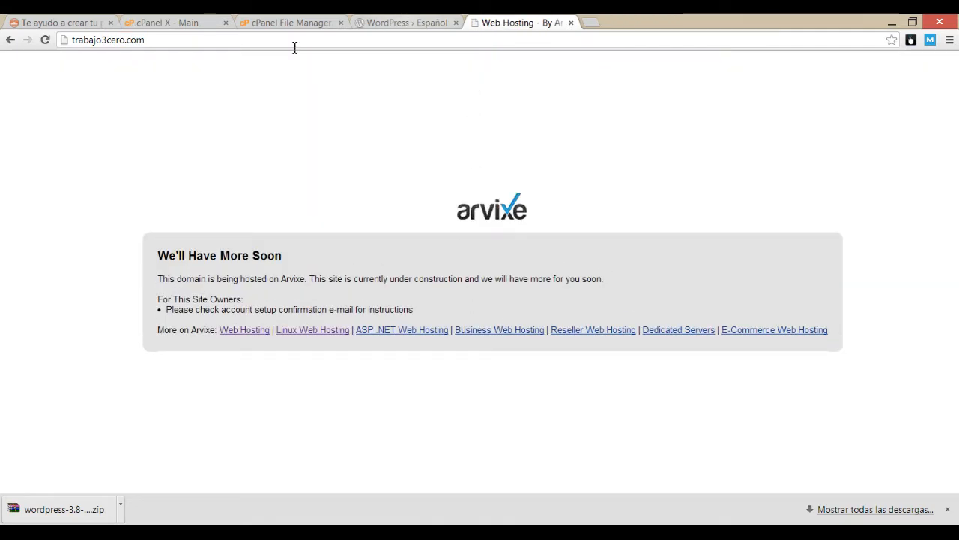
click(408, 21)
click(264, 21)
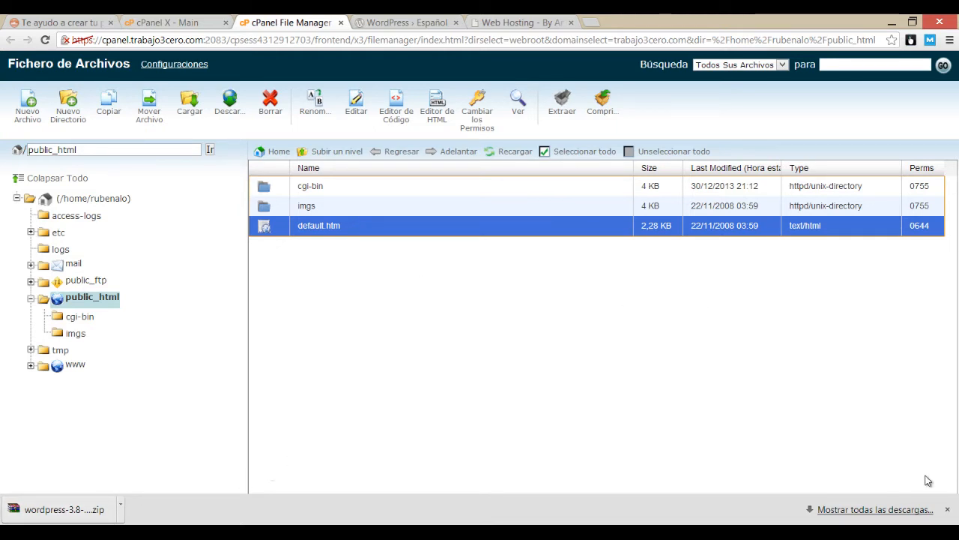
mouse_move(958, 524)
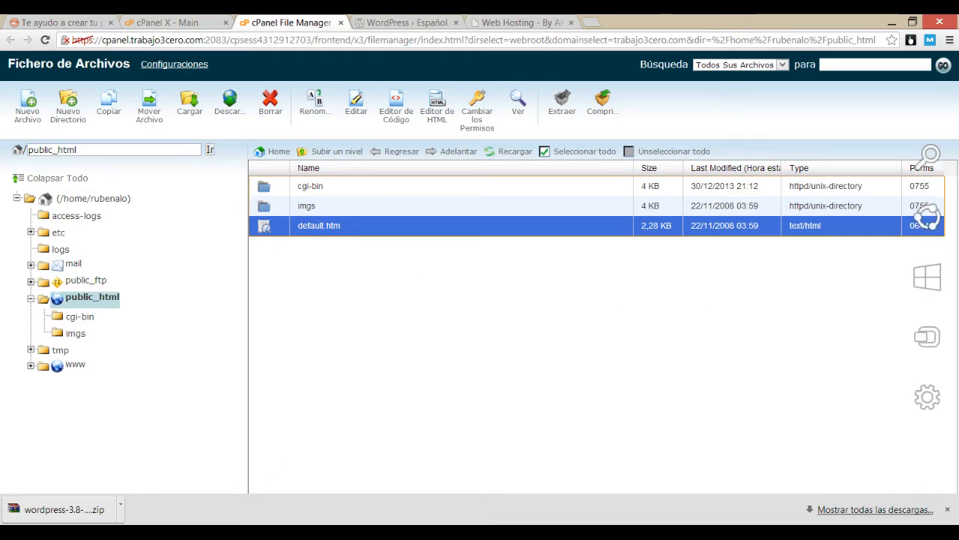
click(956, 533)
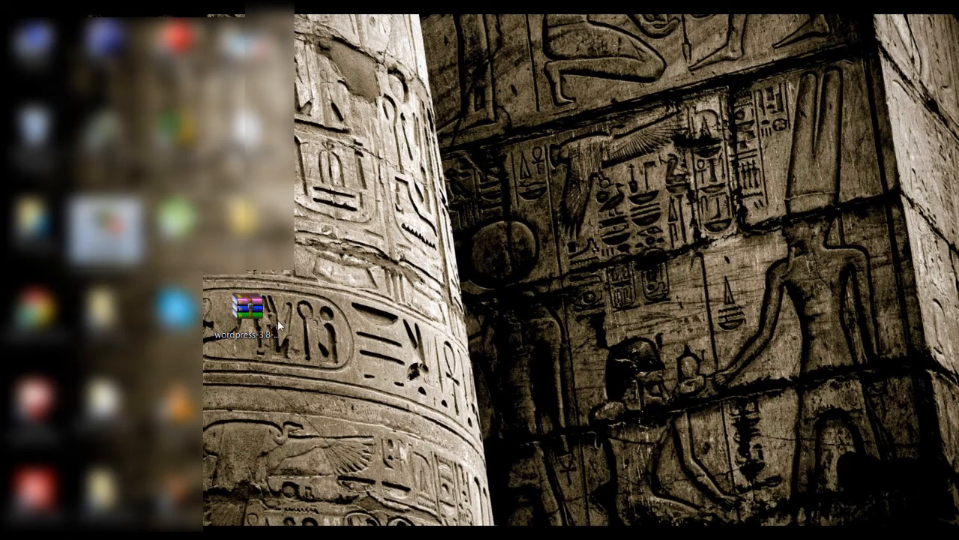
Step: Extract wordpress-3.8-es_ES.zip onto the desktop and browse the resulting wordpress folder's 20 items
click(254, 309)
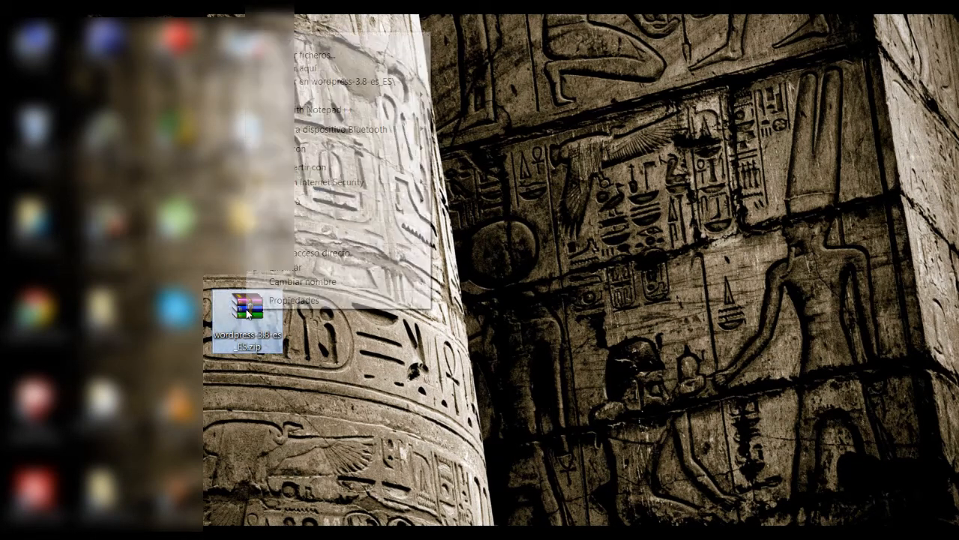
right_click(246, 308)
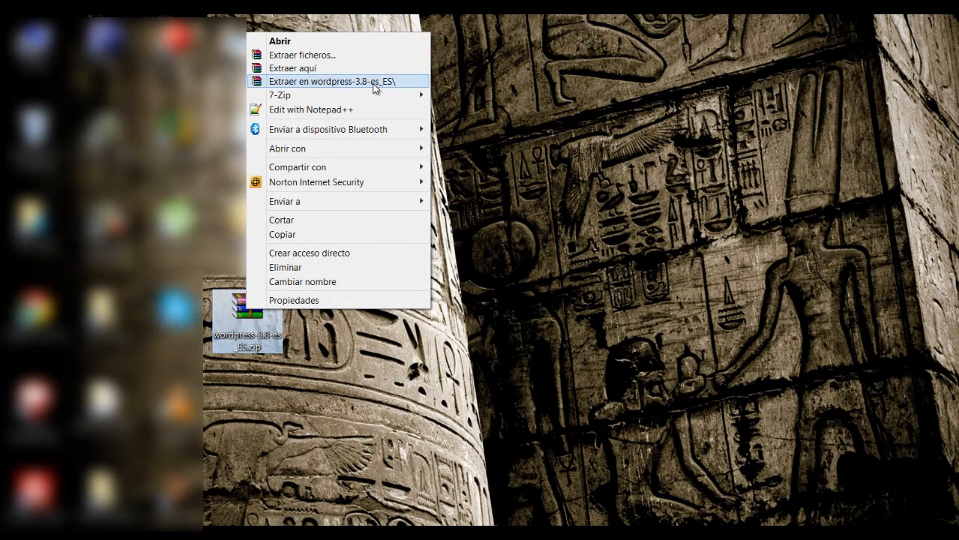
click(319, 68)
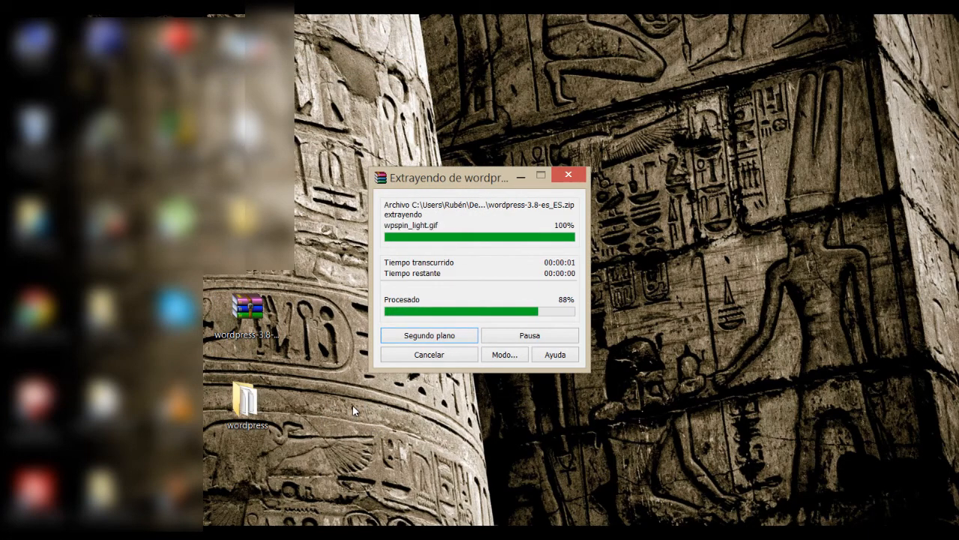
double_click(250, 408)
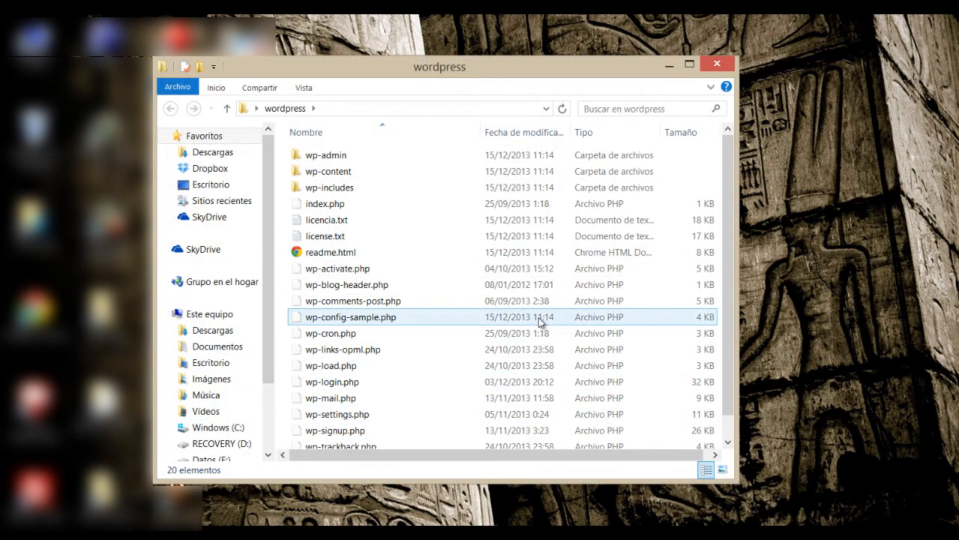
scroll(469, 398, down, 1)
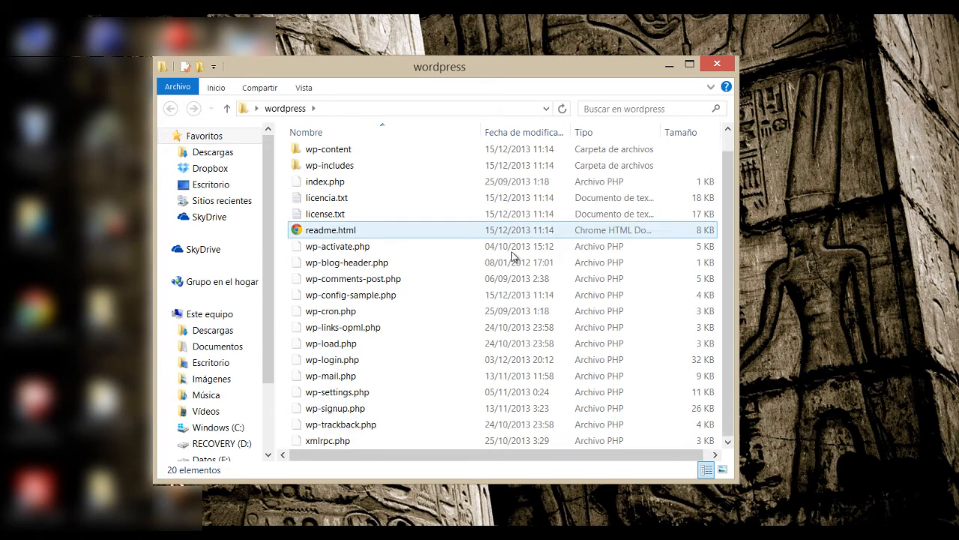
scroll(514, 254, up, 1)
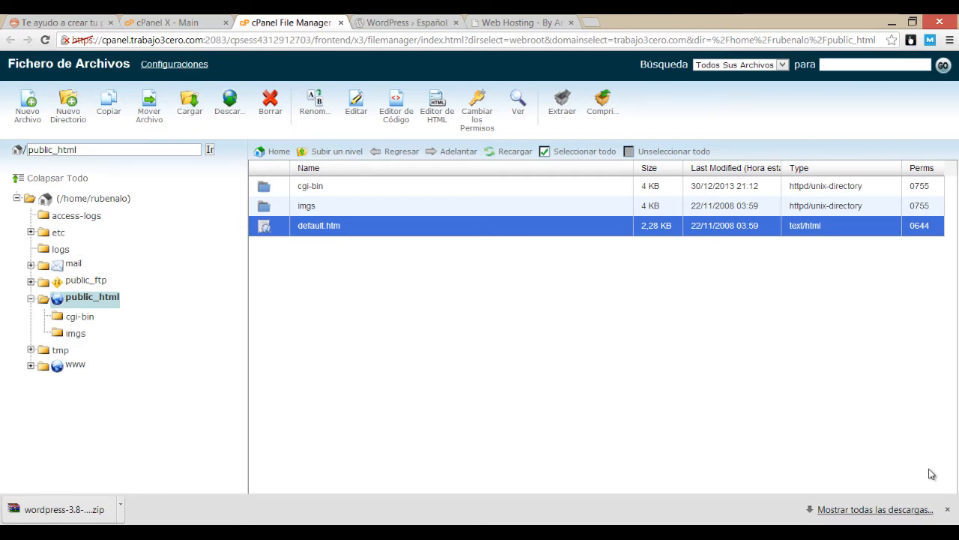
Step: Dismiss Chrome's download bar, launch FileZilla, and return to the cPanel main page
click(948, 510)
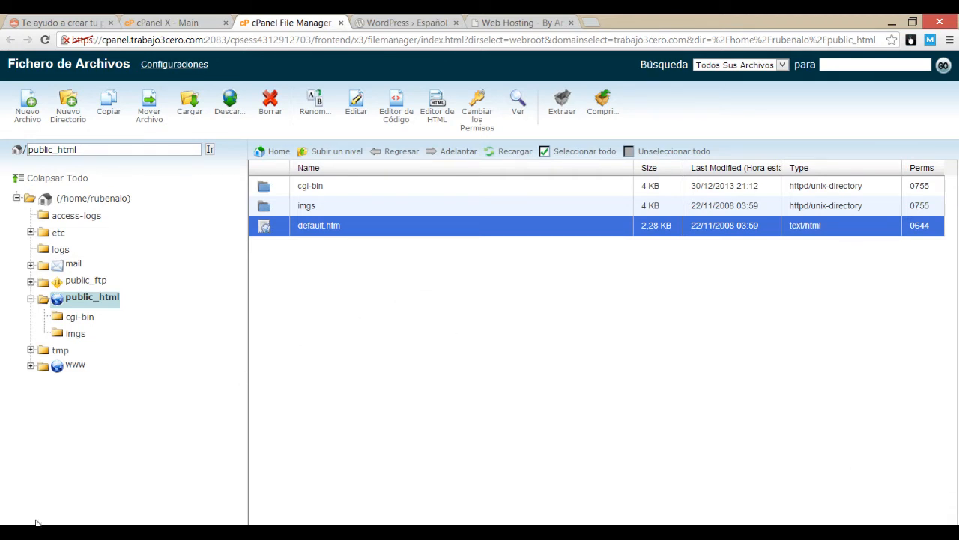
key(super)
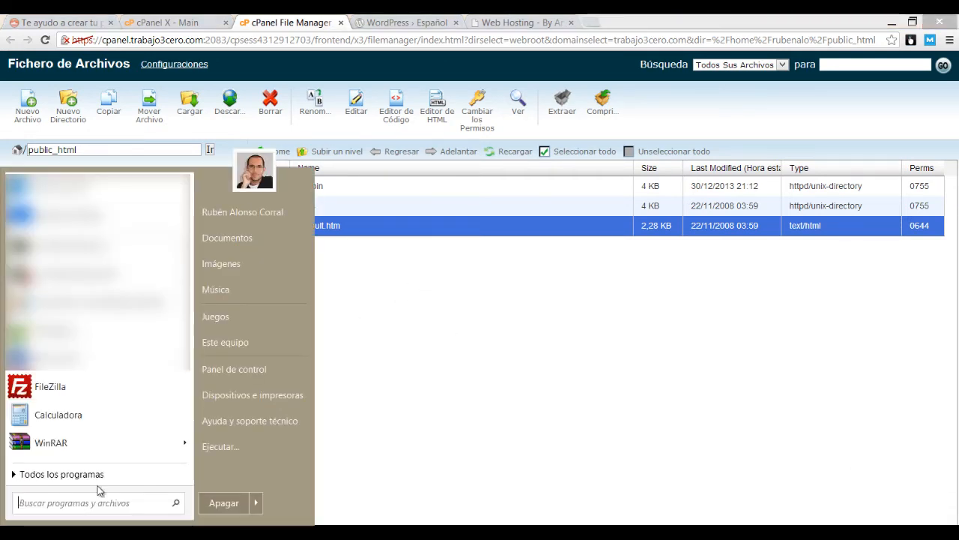
click(73, 392)
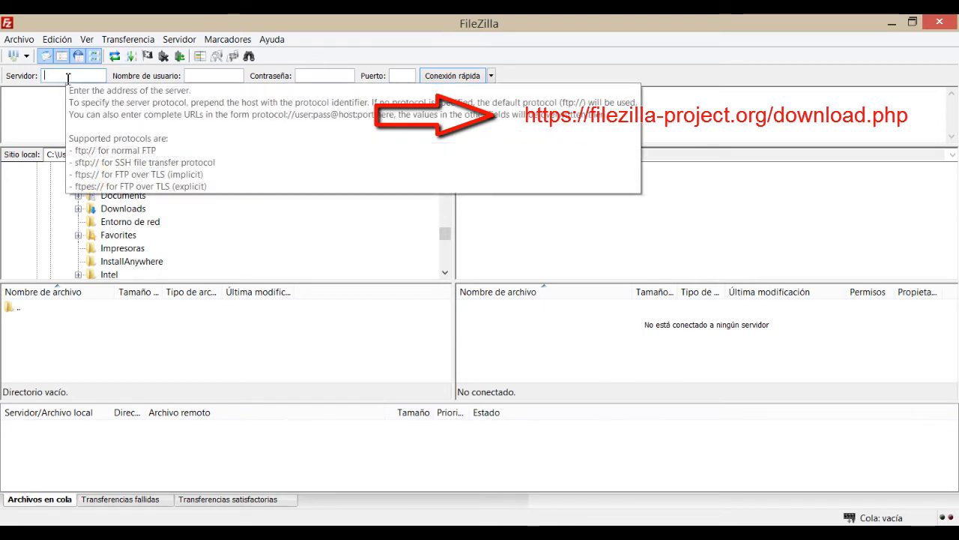
click(150, 534)
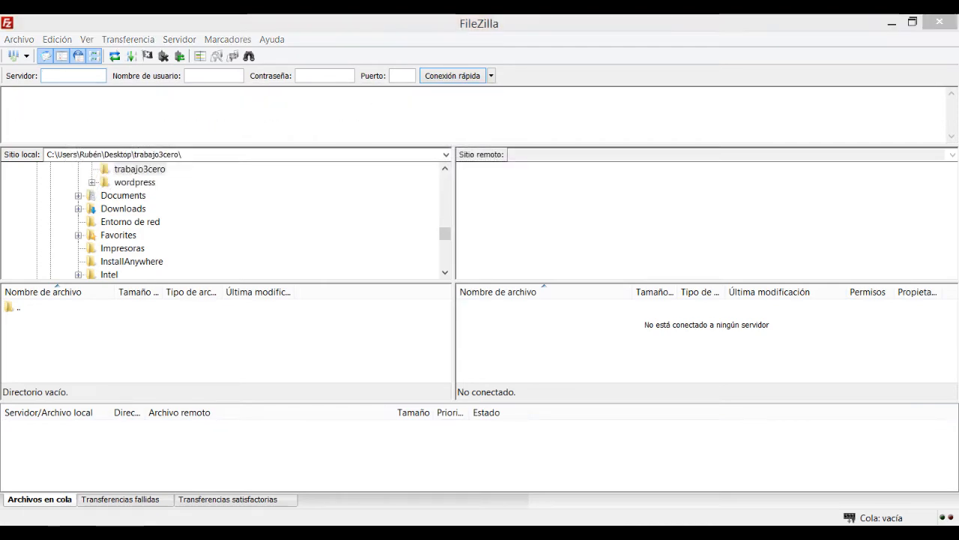
click(159, 21)
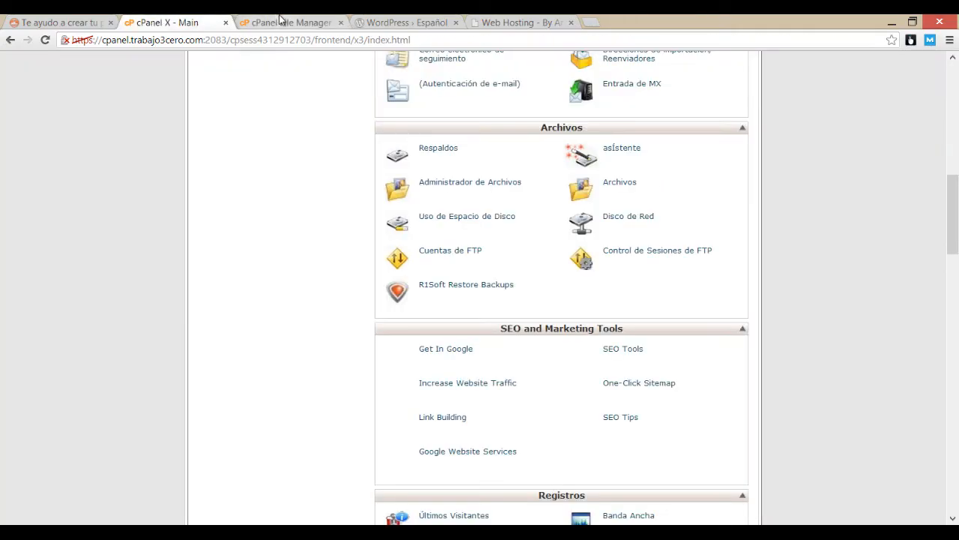
Step: Copy the FTP hostname trabajo3cero.com from the Arvixe welcome email into FileZilla's Servidor field
right_click(10, 39)
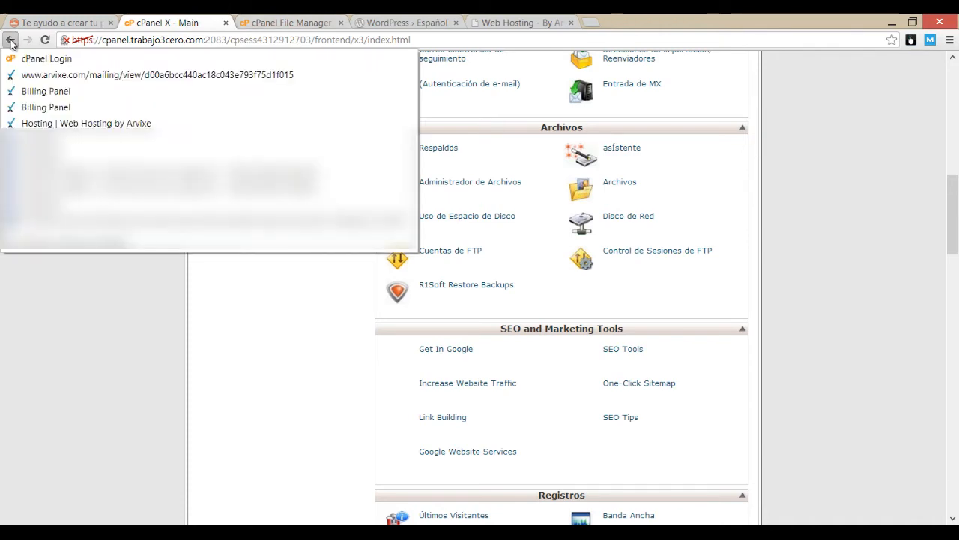
click(43, 75)
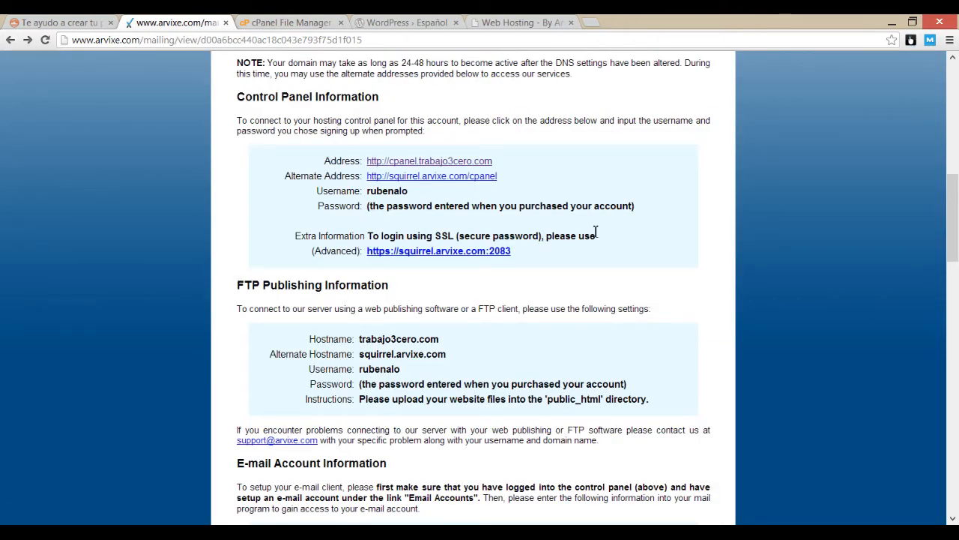
scroll(608, 233, down, 3)
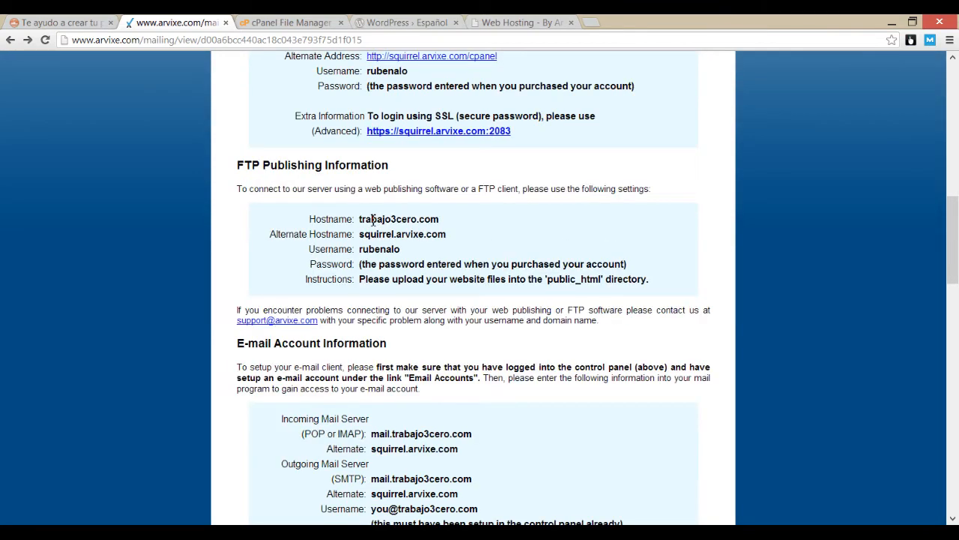
drag(380, 218, 449, 219)
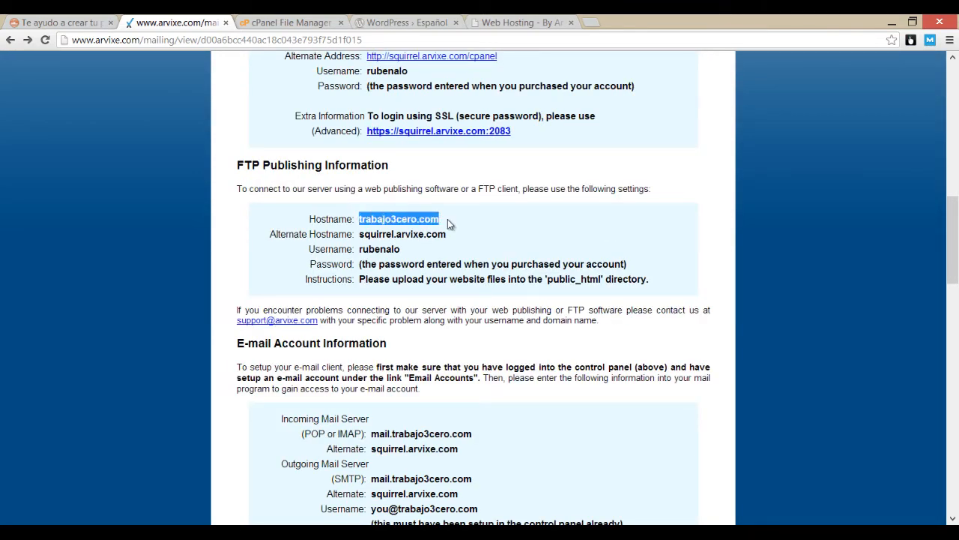
double_click(378, 249)
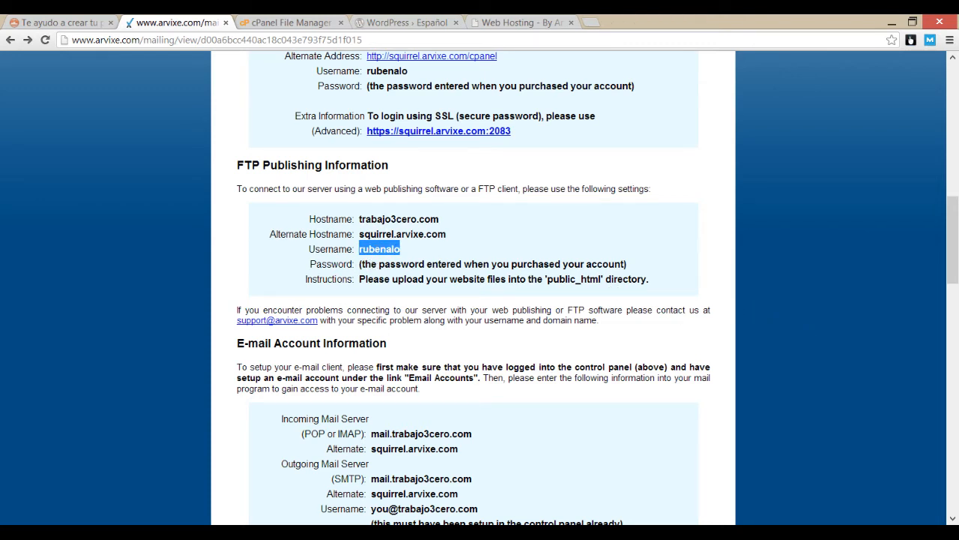
mouse_move(235, 532)
drag(361, 219, 441, 221)
key(ctrl+c)
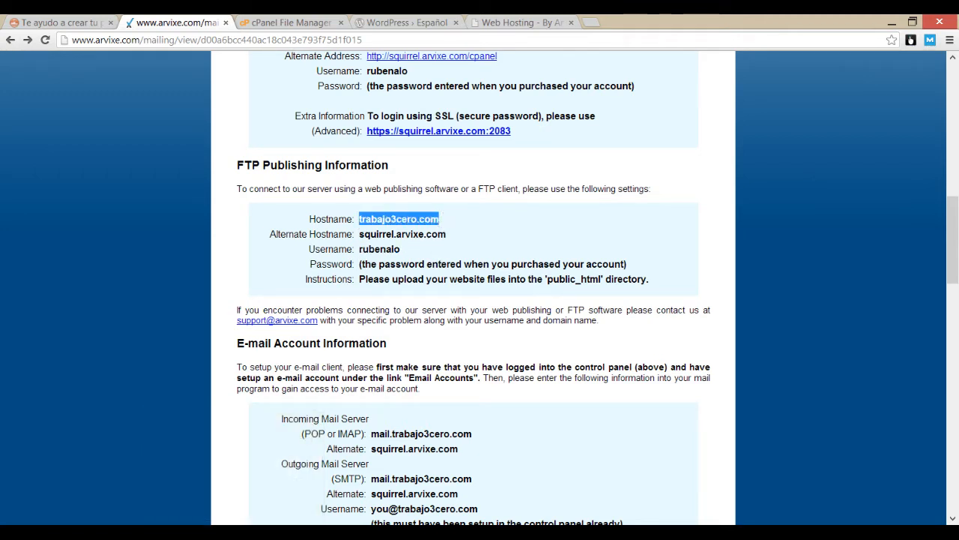
key(alt+Tab)
click(61, 76)
key(ctrl+v)
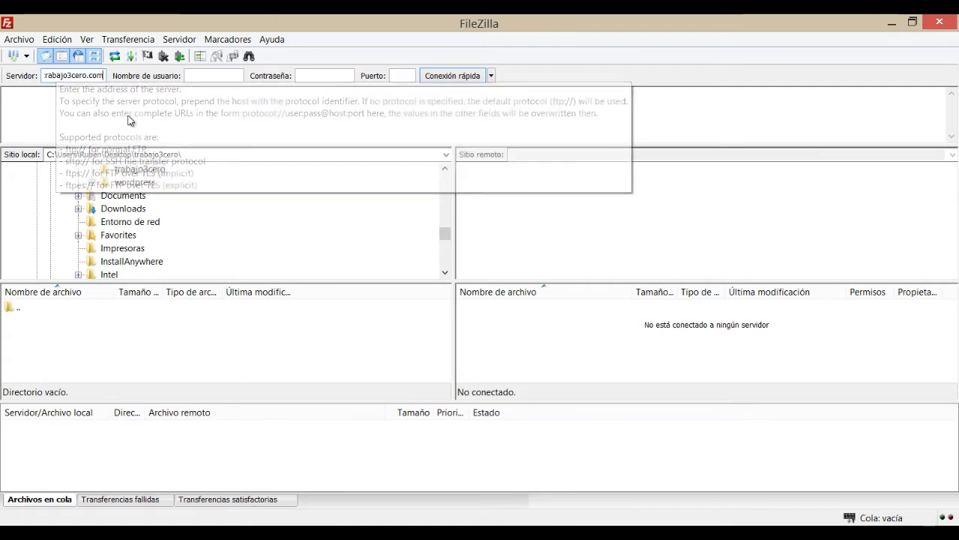
Step: Enter the FTP account username and password, connect, and choose to remember the password
click(207, 76)
text(rubenalo)
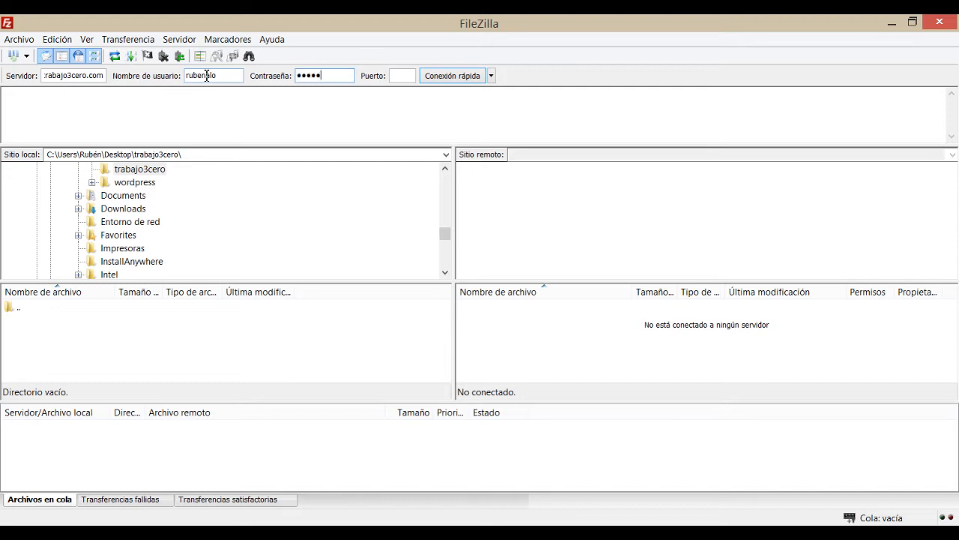
text(••••••••••••)
key(Return)
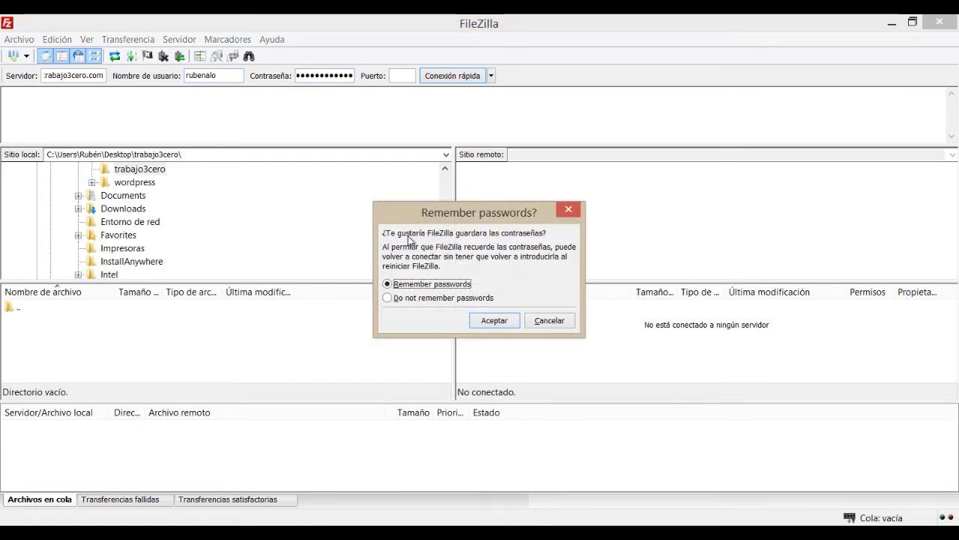
click(492, 325)
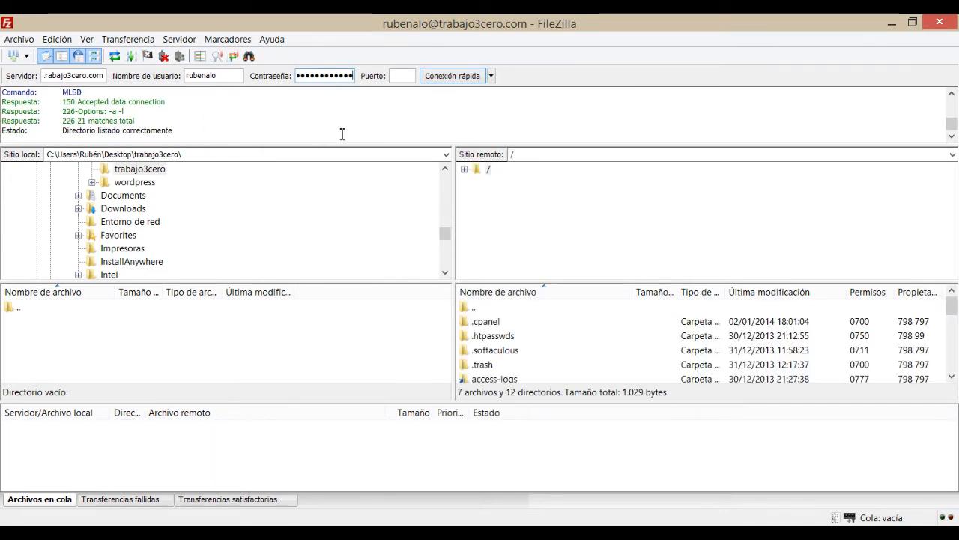
Step: Expand the server's root in FileZilla and open public_html, leaving its name unchanged
click(463, 169)
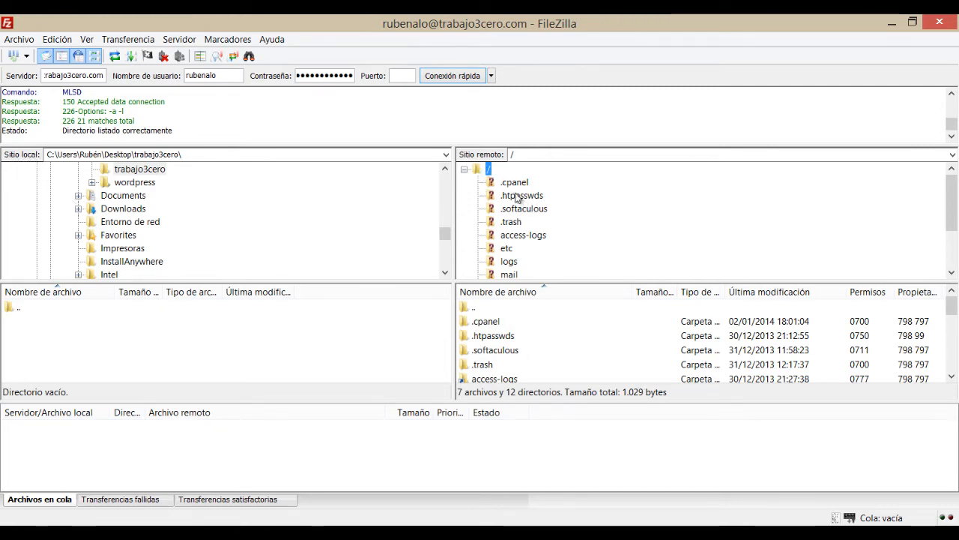
scroll(516, 195, down, 2)
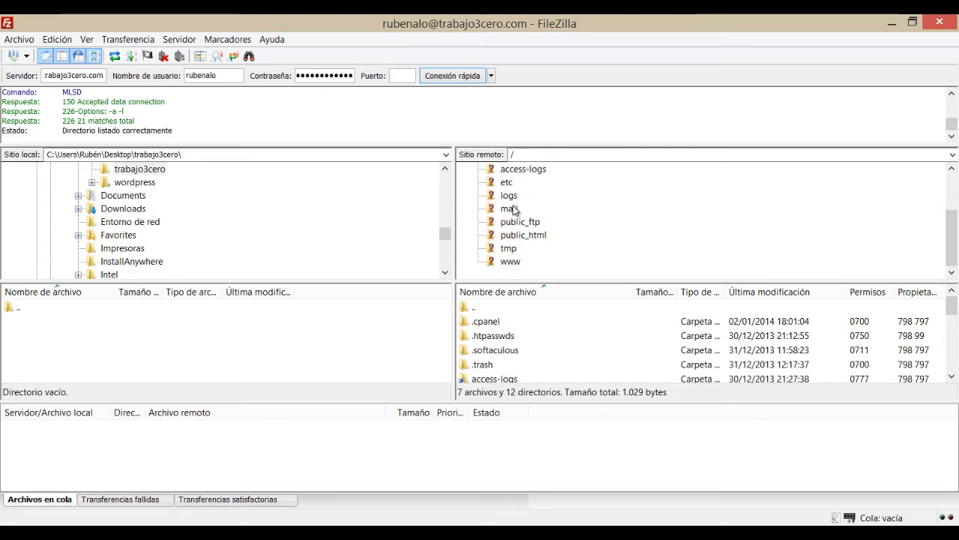
click(513, 263)
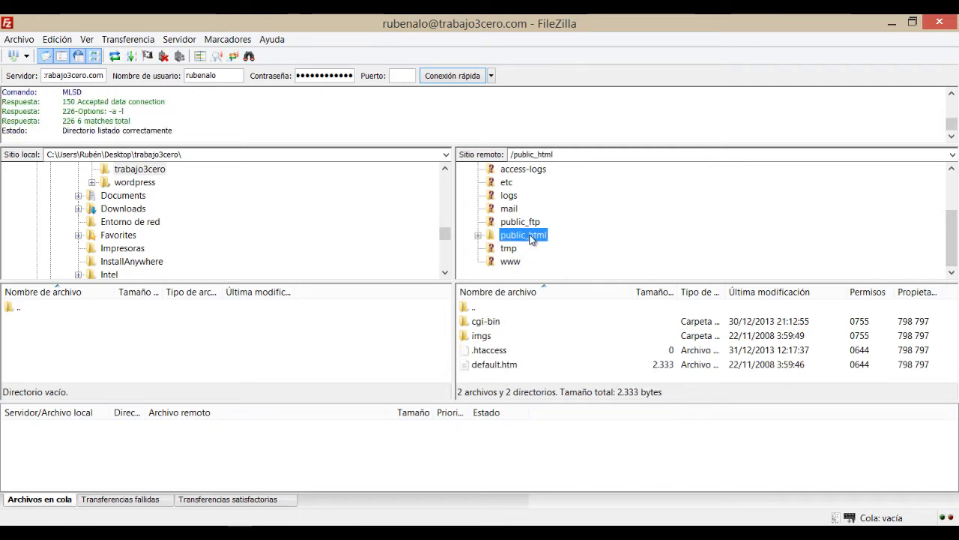
click(512, 263)
click(511, 263)
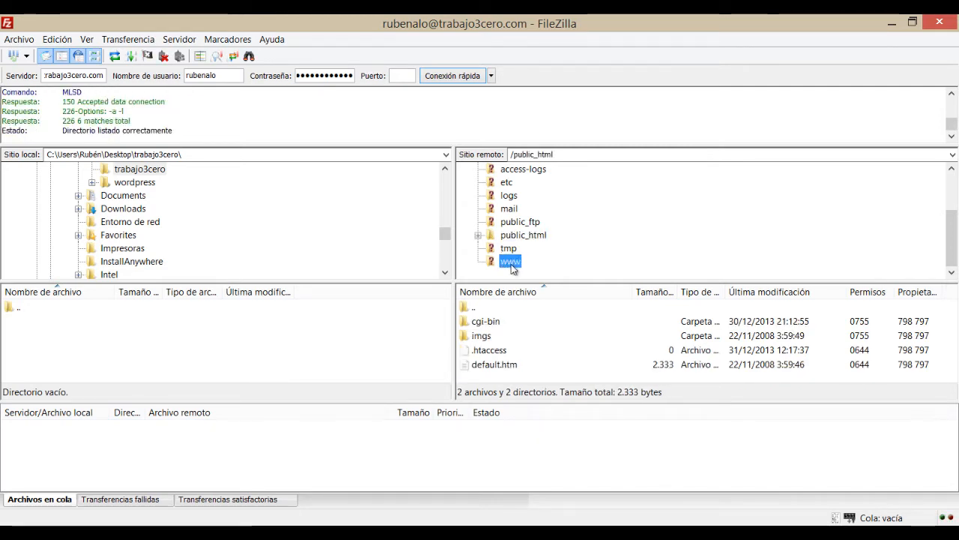
click(511, 263)
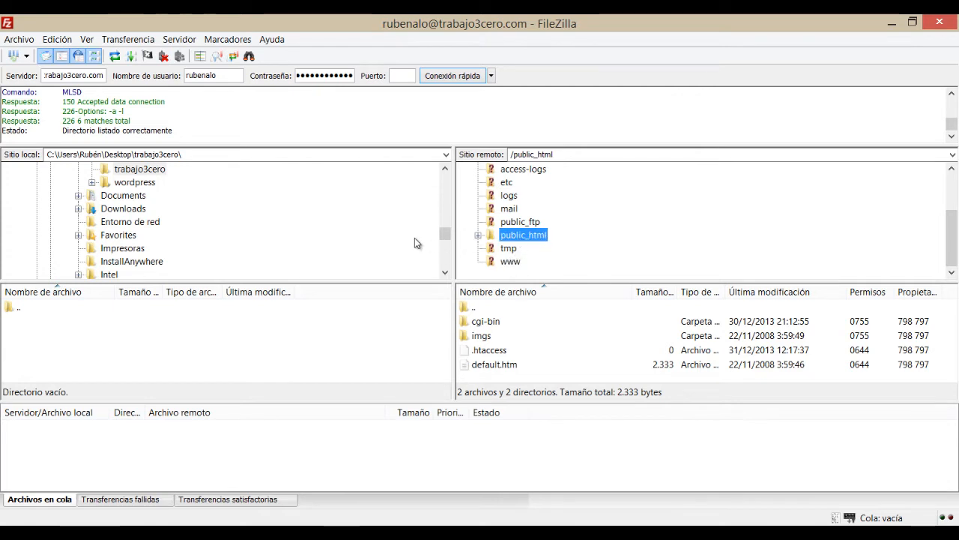
click(479, 235)
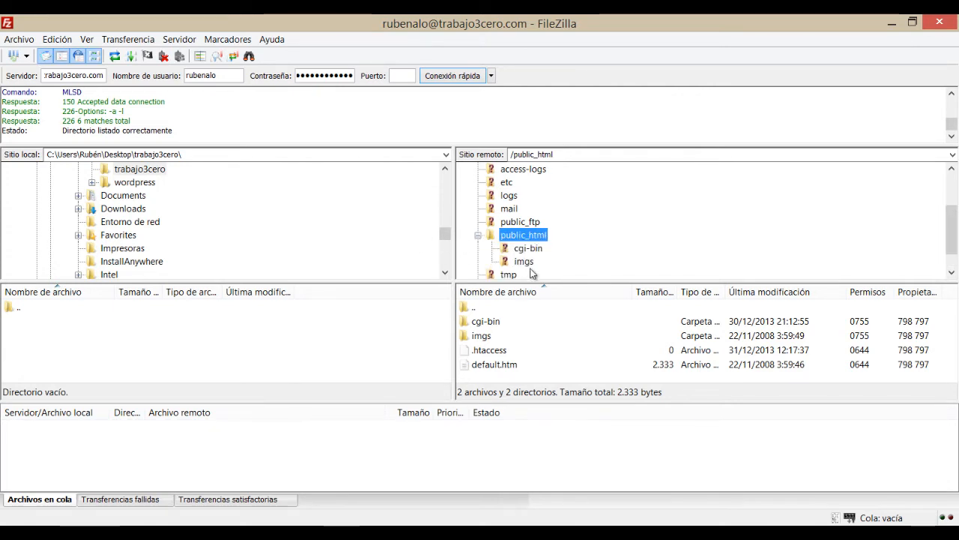
key(F2)
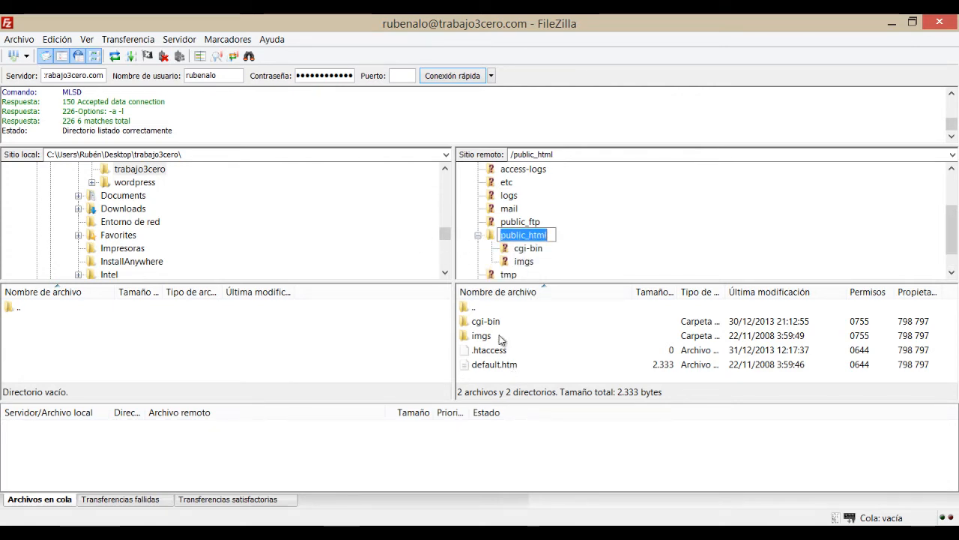
click(492, 238)
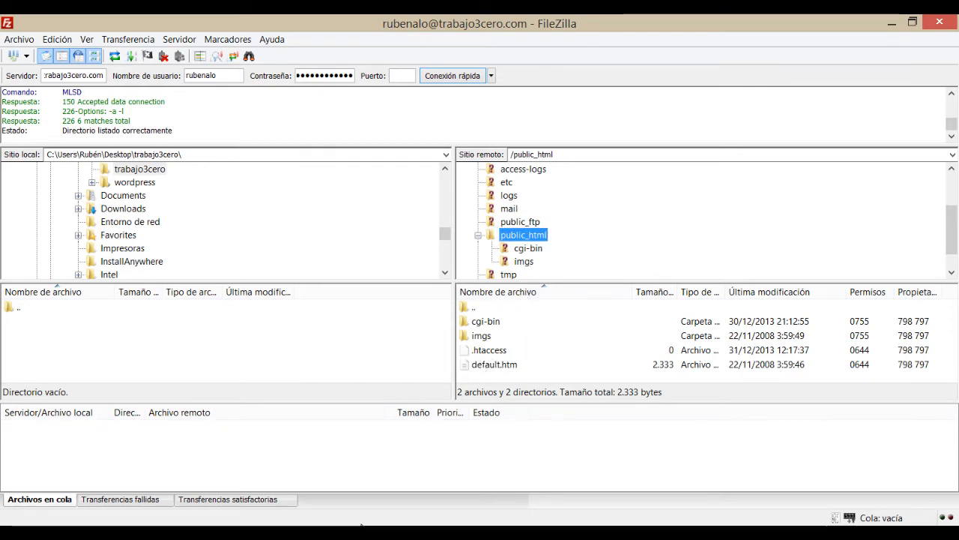
Step: Close the cPanel File Manager tab in Chrome and return to FileZilla
click(188, 532)
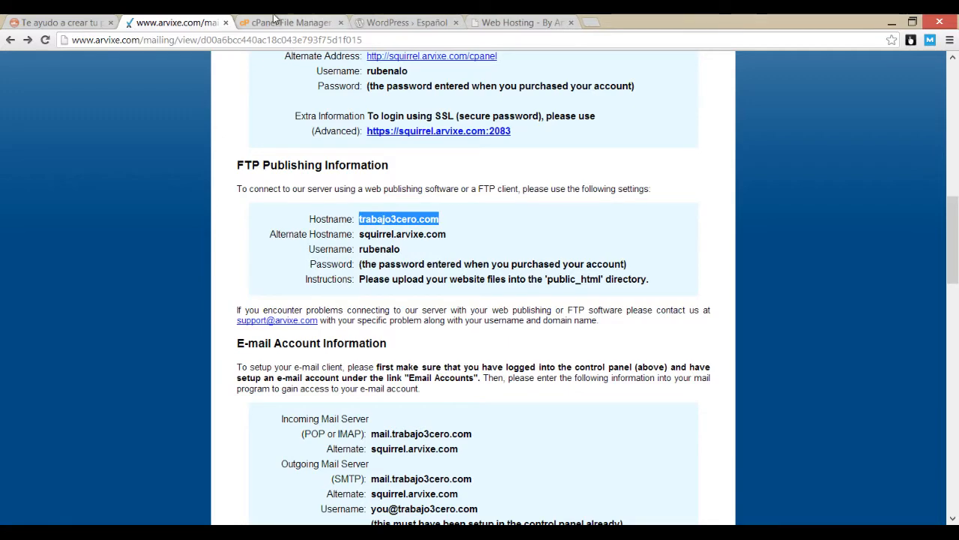
click(282, 23)
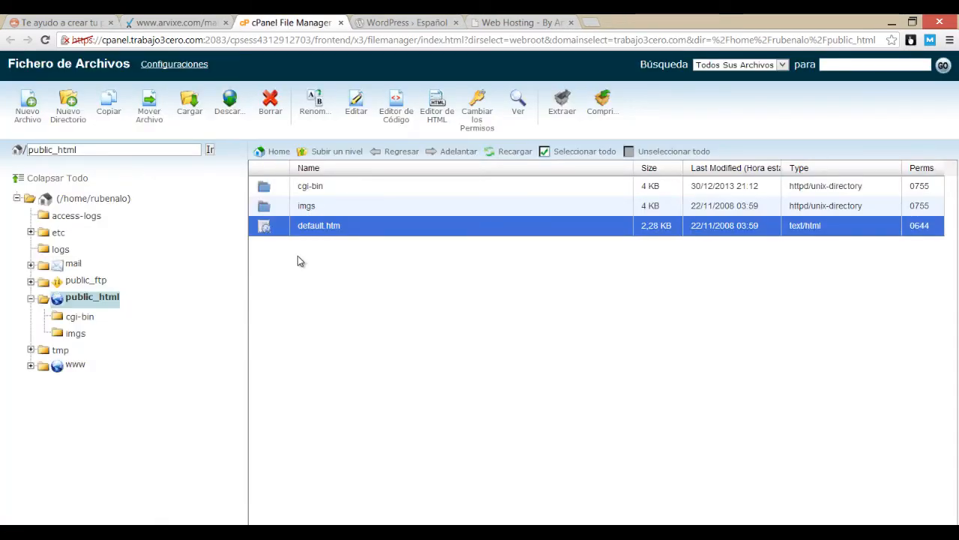
click(339, 26)
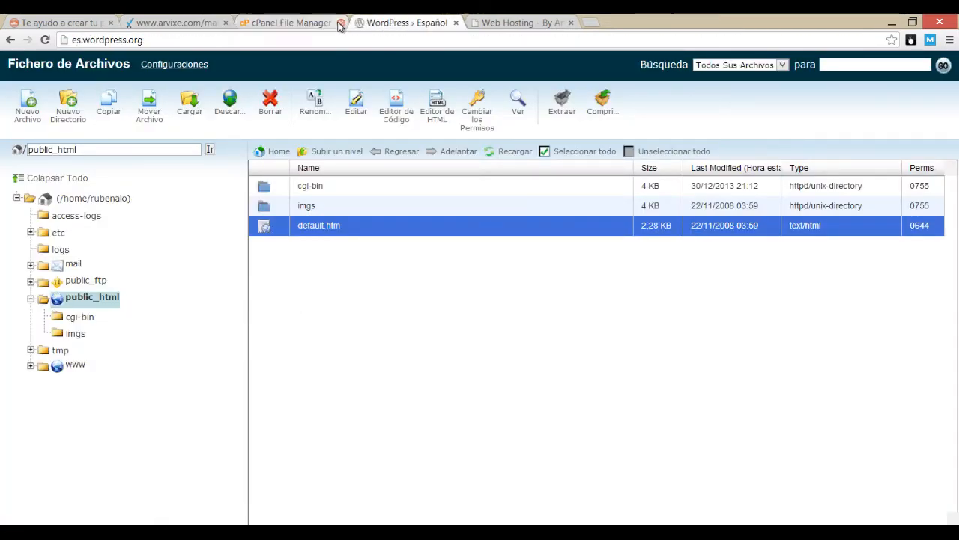
click(341, 23)
click(234, 533)
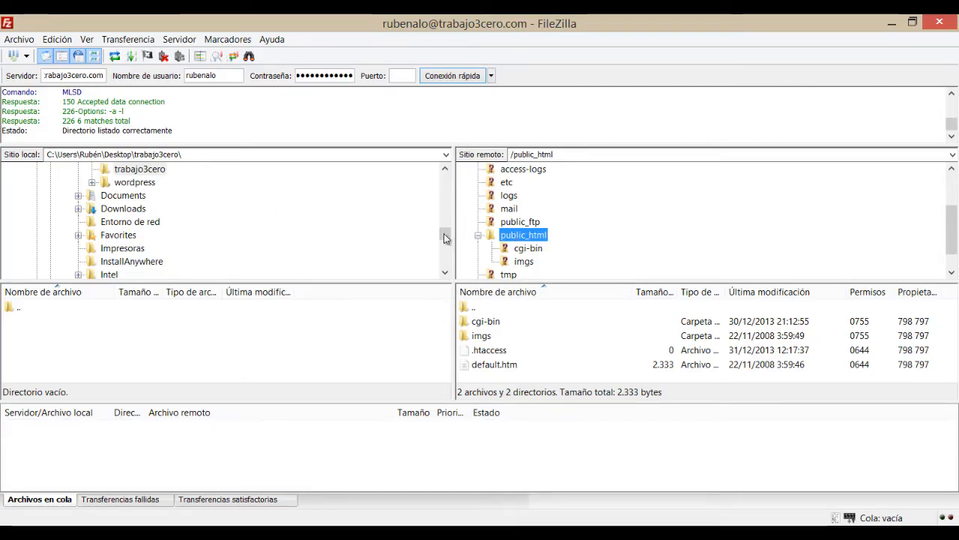
Step: Select all files in the local wordpress folder and drag them onto public_html to upload
click(136, 184)
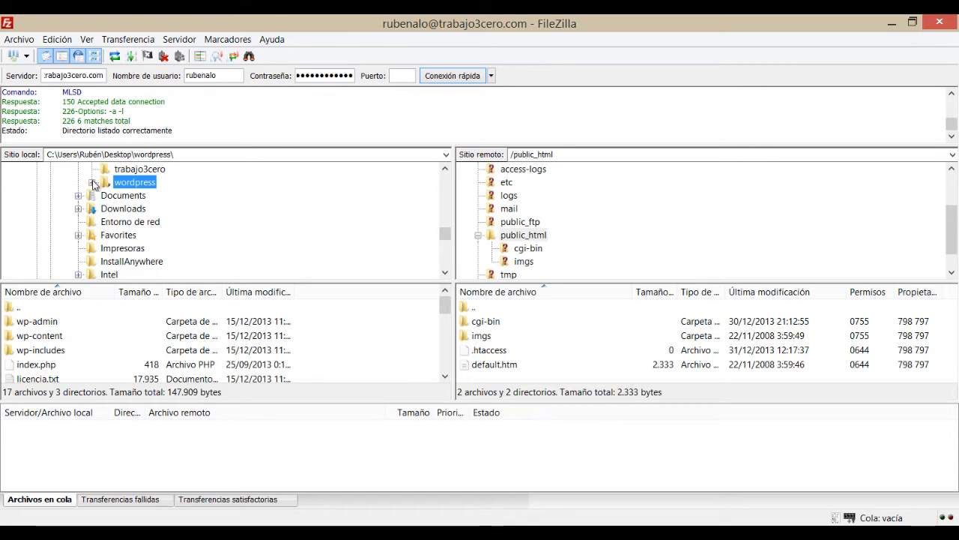
click(45, 322)
scroll(45, 326, down, 5)
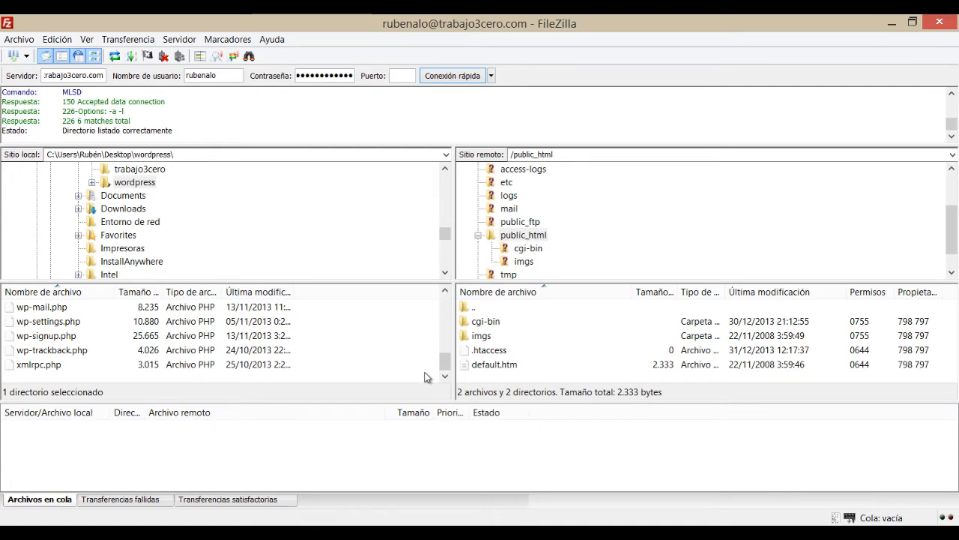
scroll(22, 329, up, 5)
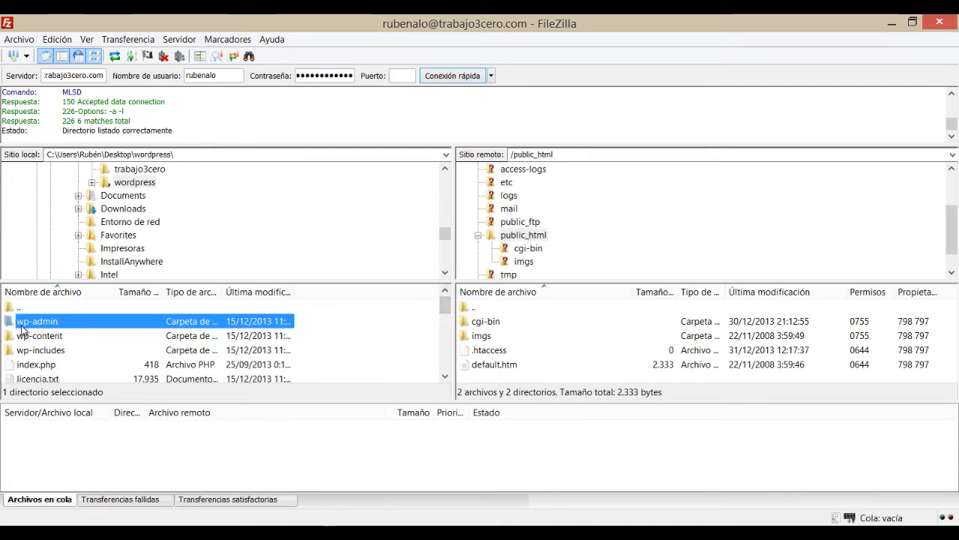
key(ctrl+e)
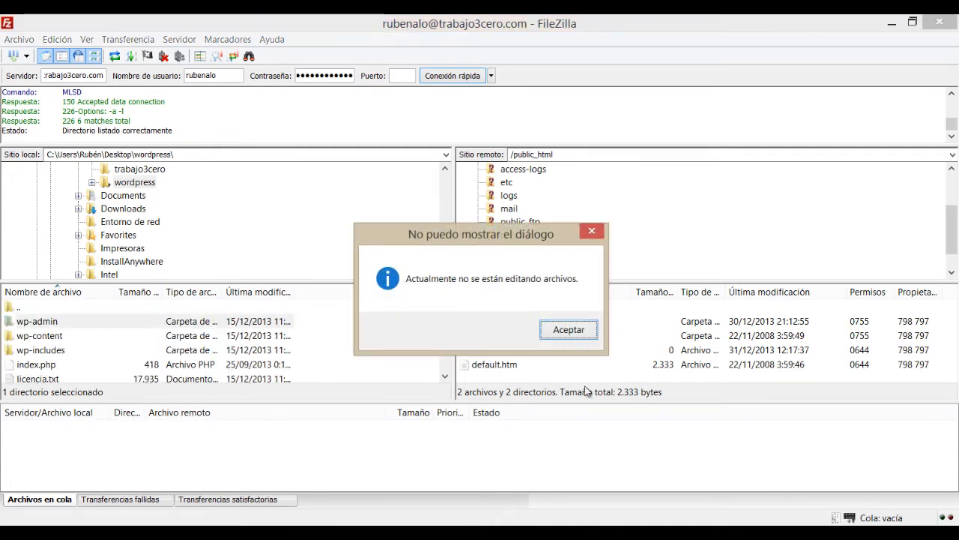
click(569, 330)
key(ctrl+a)
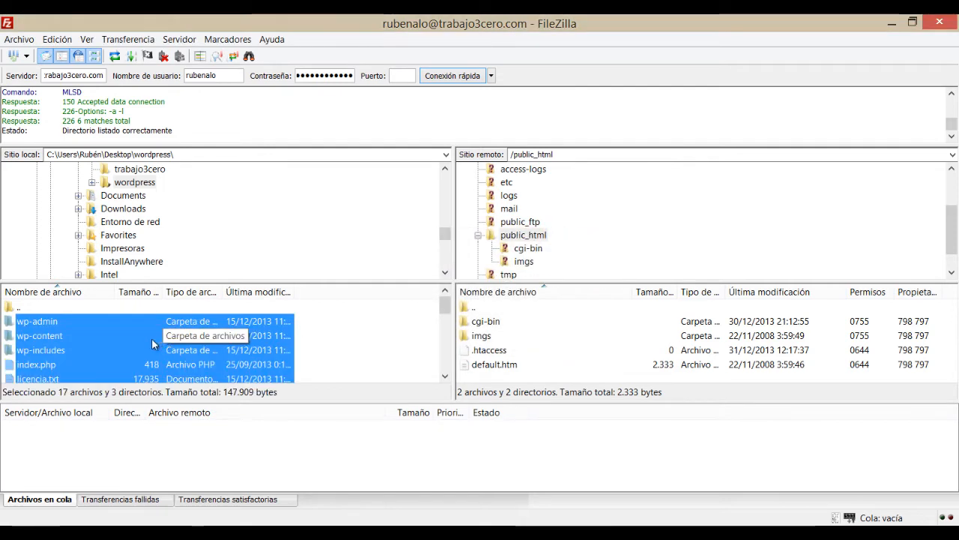
drag(63, 321, 527, 240)
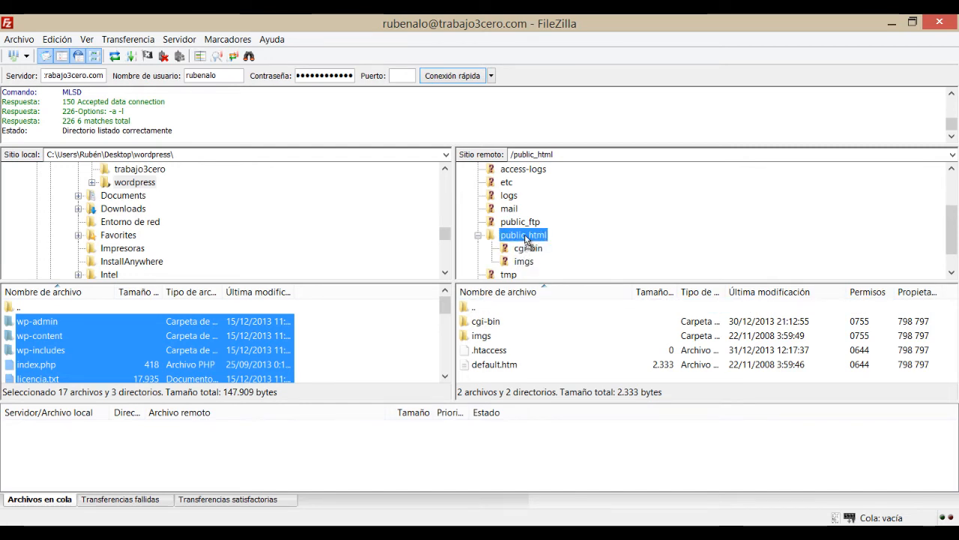
drag(527, 240, 527, 240)
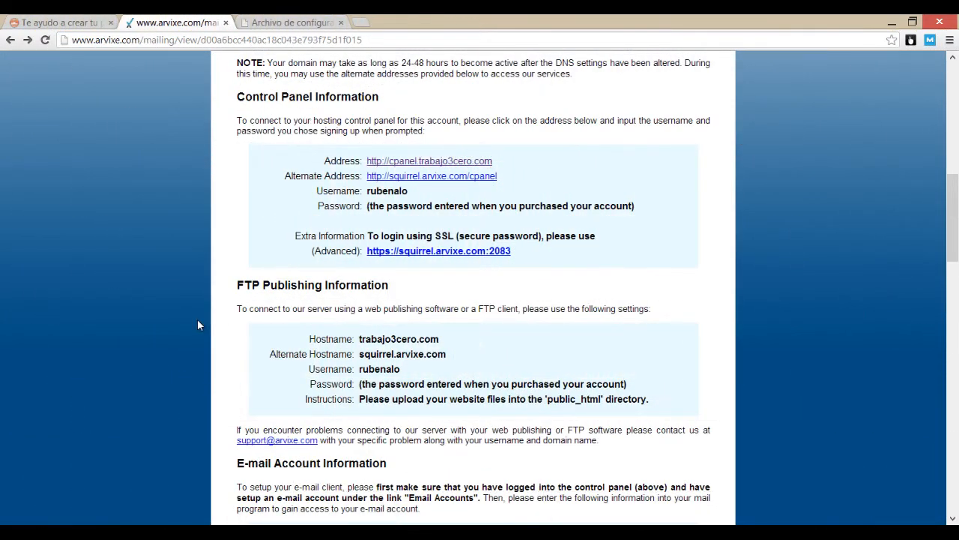
Step: Log in to cPanel from the hosting email's link and scroll down to Bases de Datos
click(442, 163)
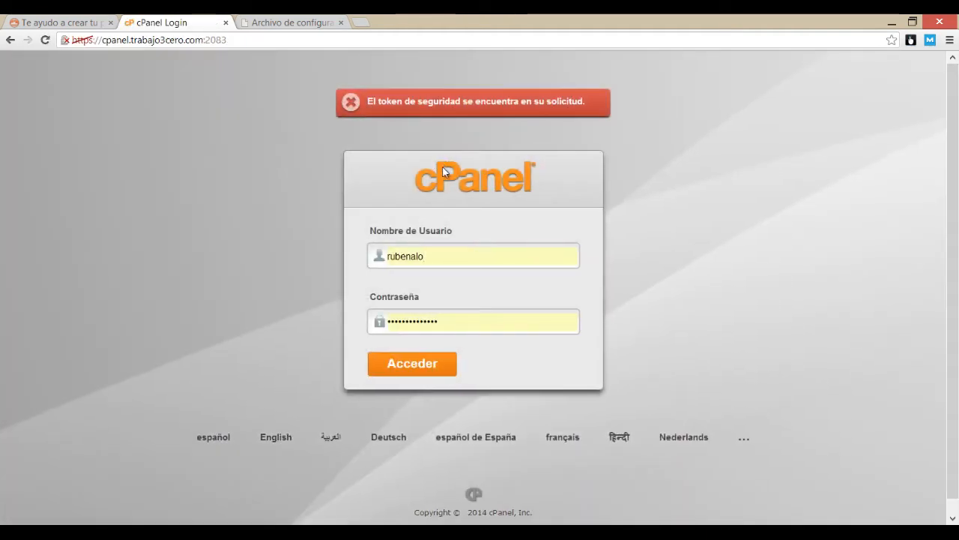
click(412, 368)
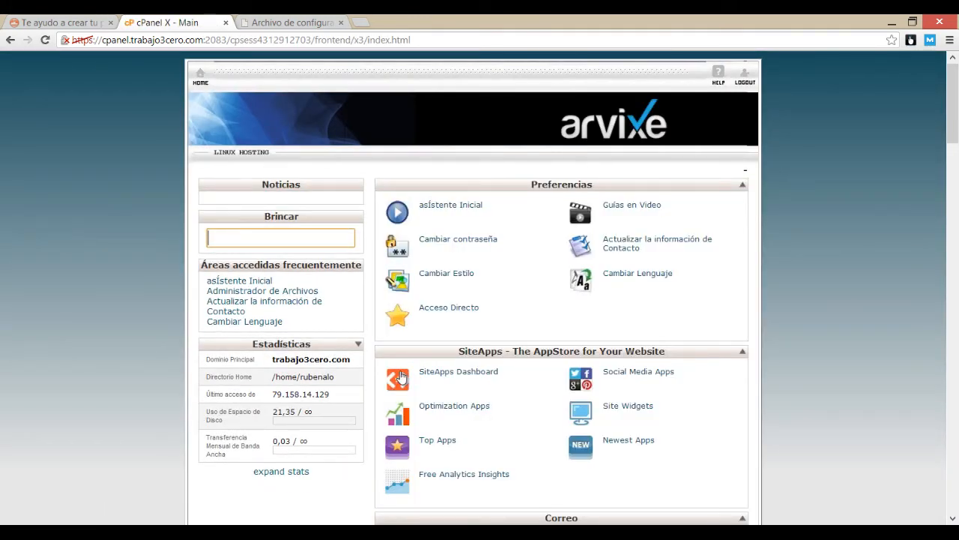
scroll(390, 367, down, 8)
scroll(354, 341, down, 7)
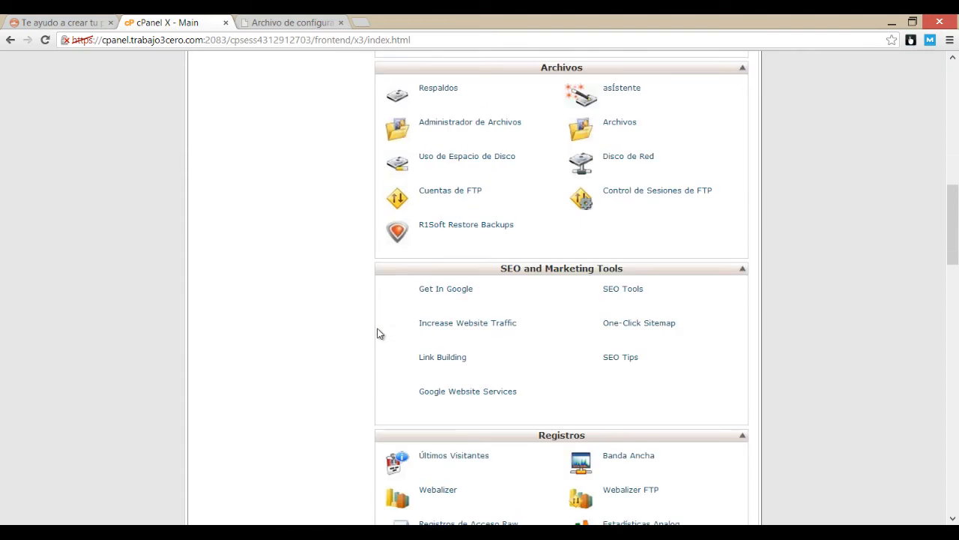
scroll(367, 322, down, 6)
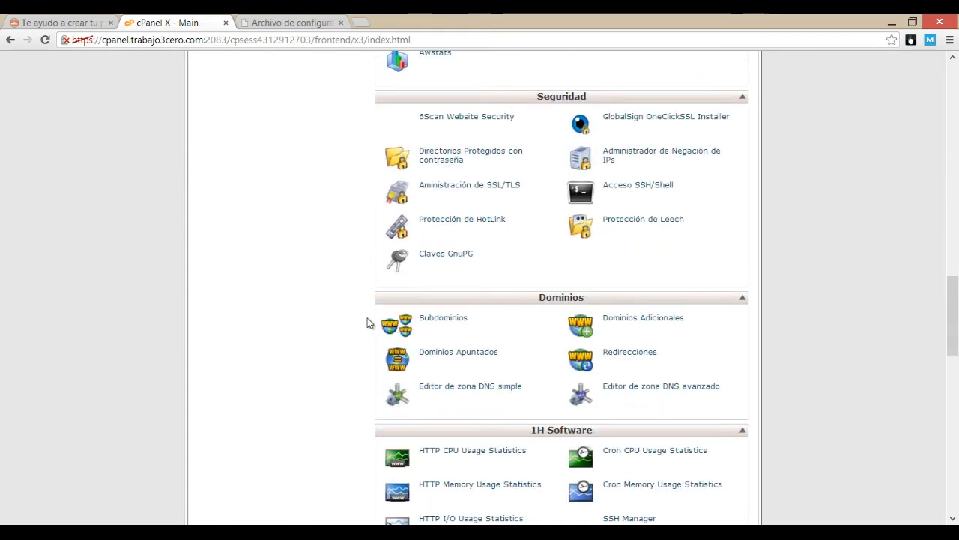
scroll(364, 315, down, 1)
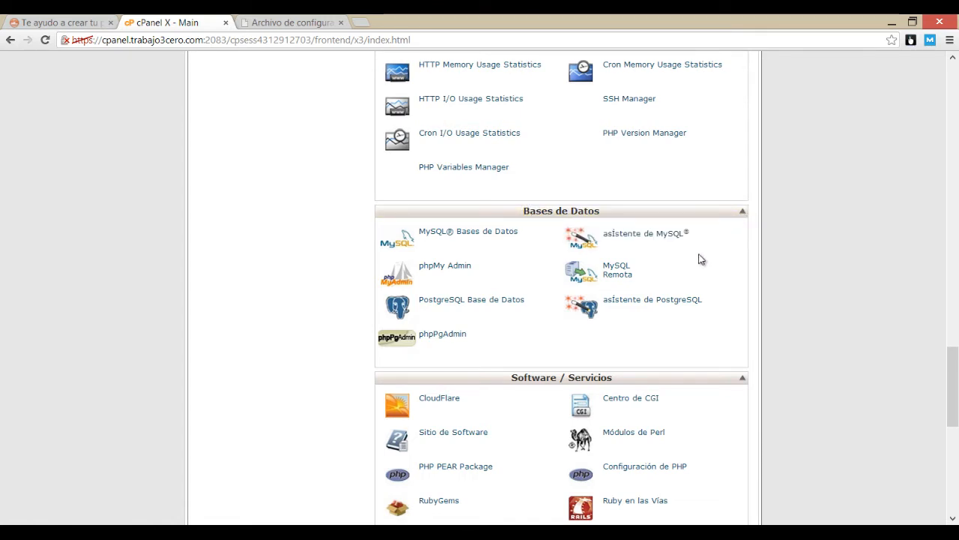
Step: In the MySQL database wizard, create a database named bbdd after the account prefix
click(663, 235)
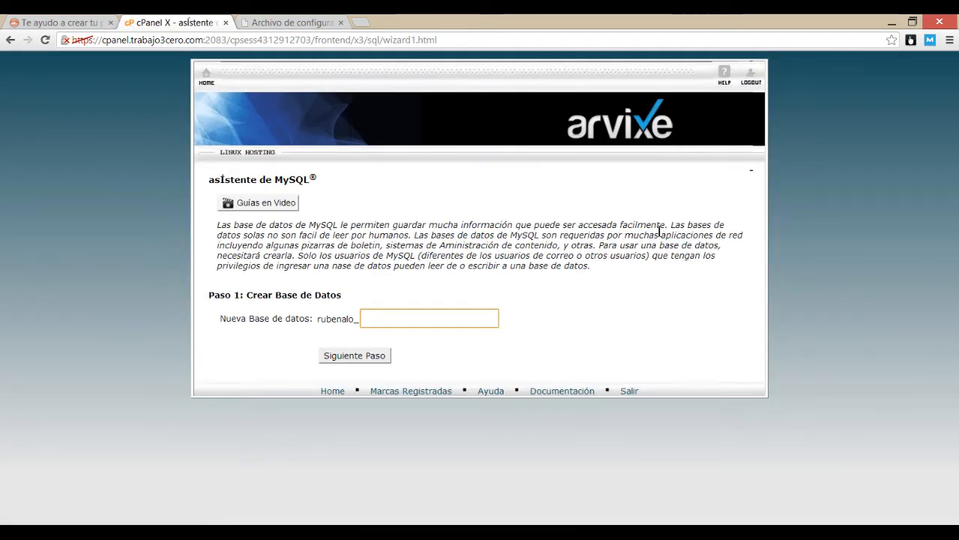
drag(318, 318, 361, 320)
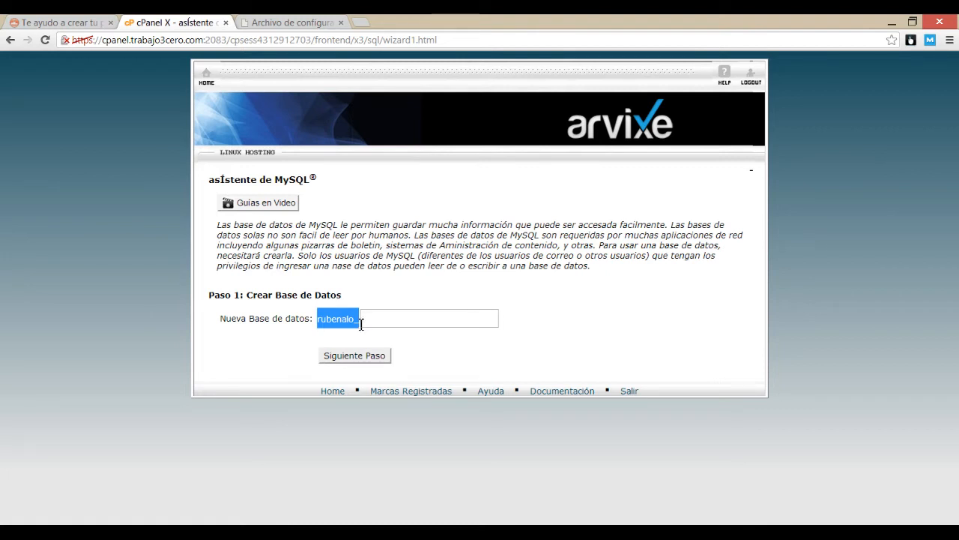
click(310, 327)
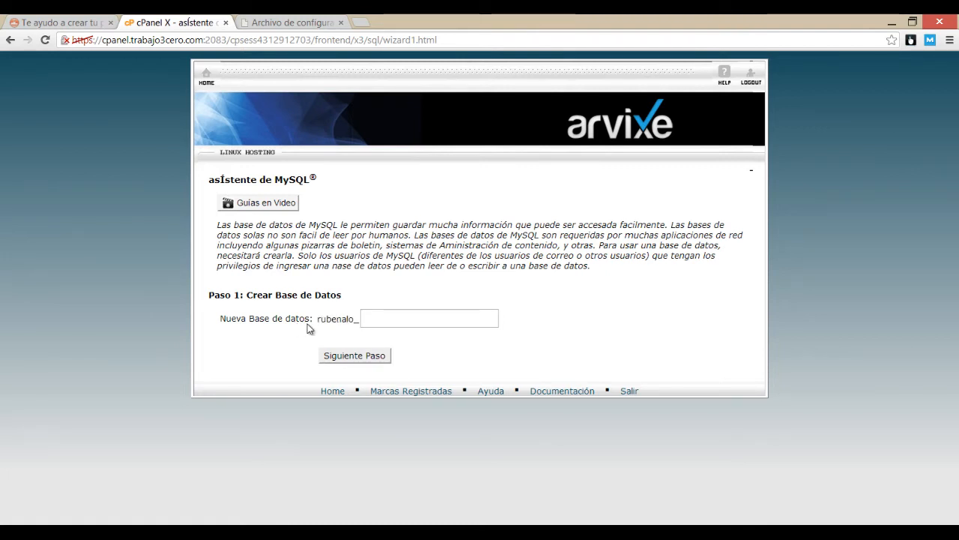
drag(319, 318, 361, 322)
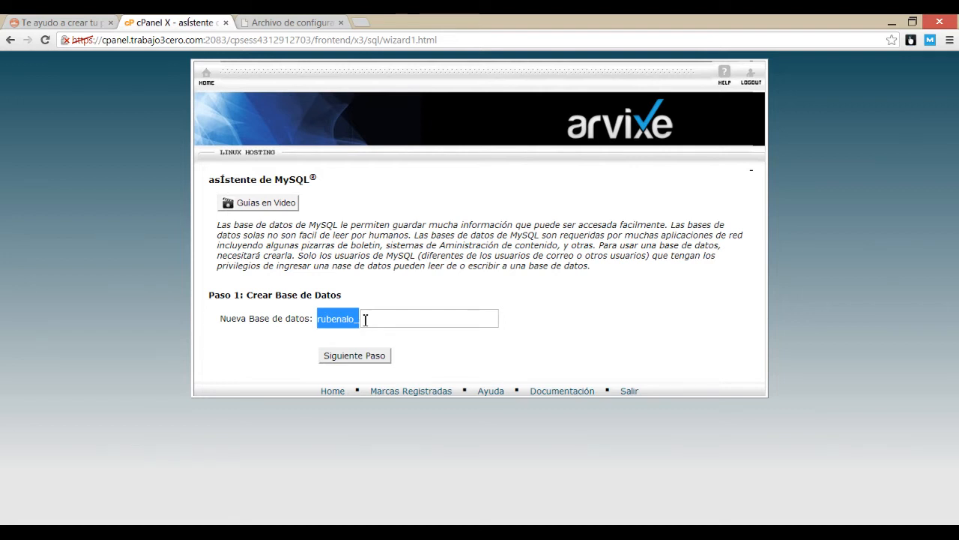
click(379, 320)
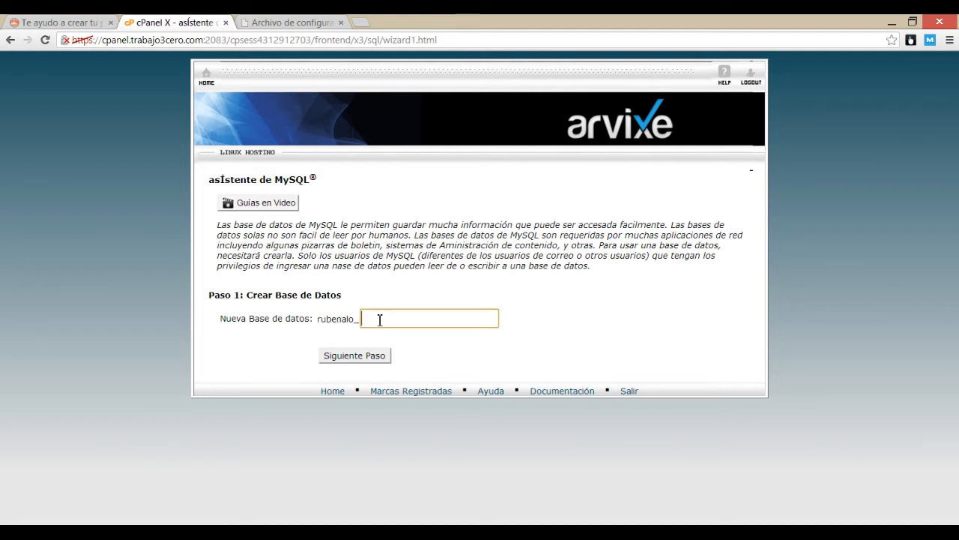
text(bb)
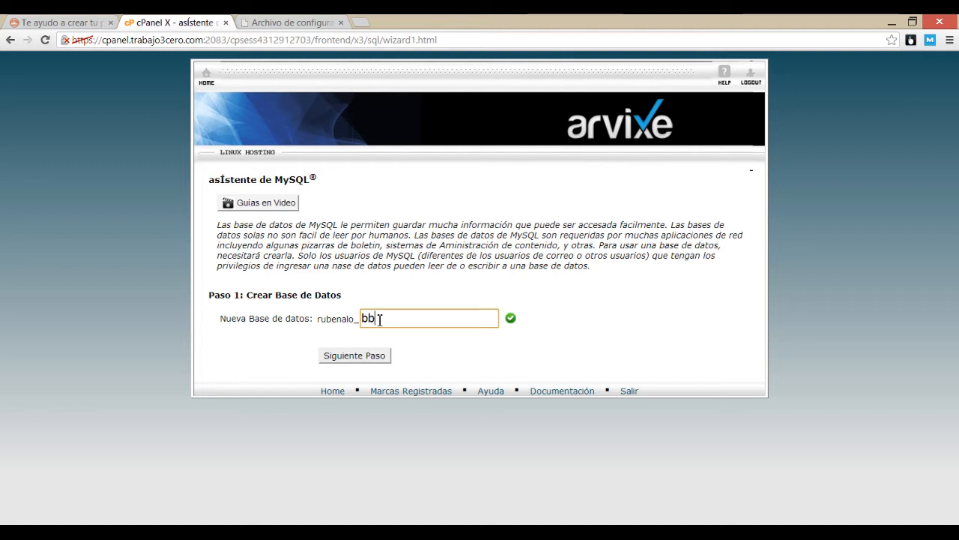
text(dd)
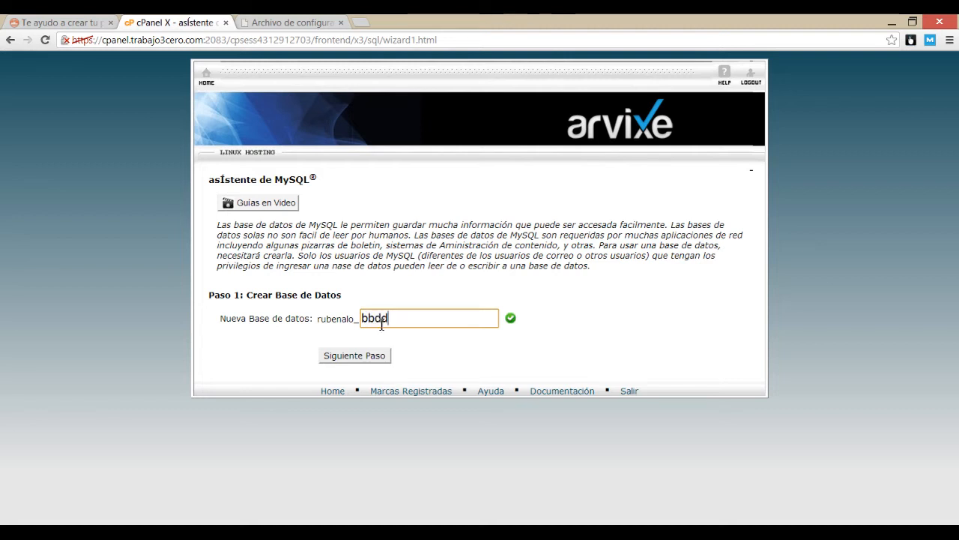
click(360, 357)
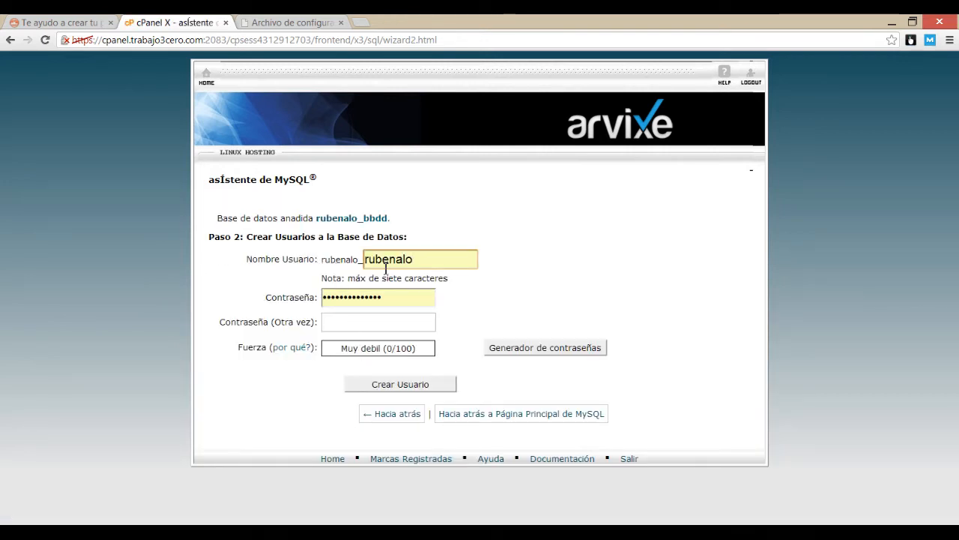
Step: Create the database user userbd, entering and repeating its password
click(399, 265)
key(ctrl+a)
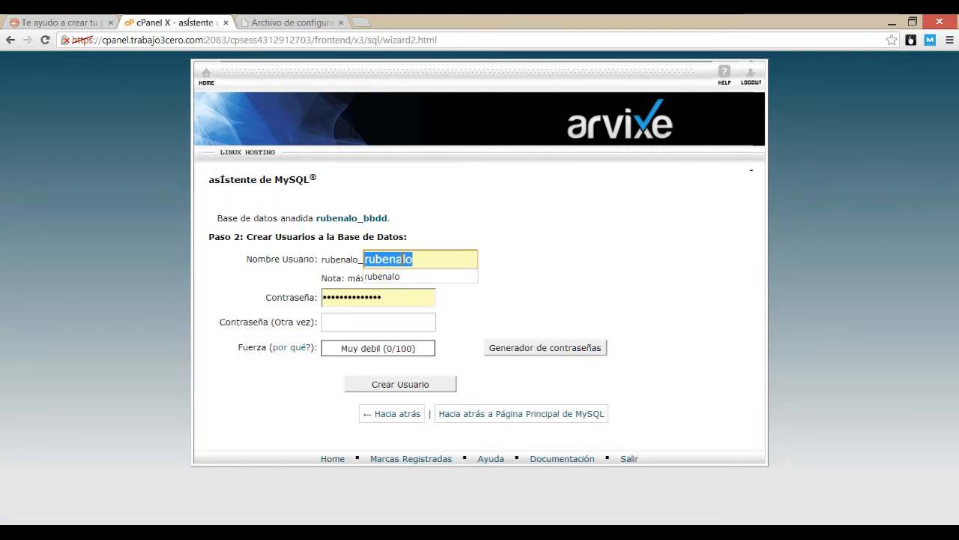
text(user)
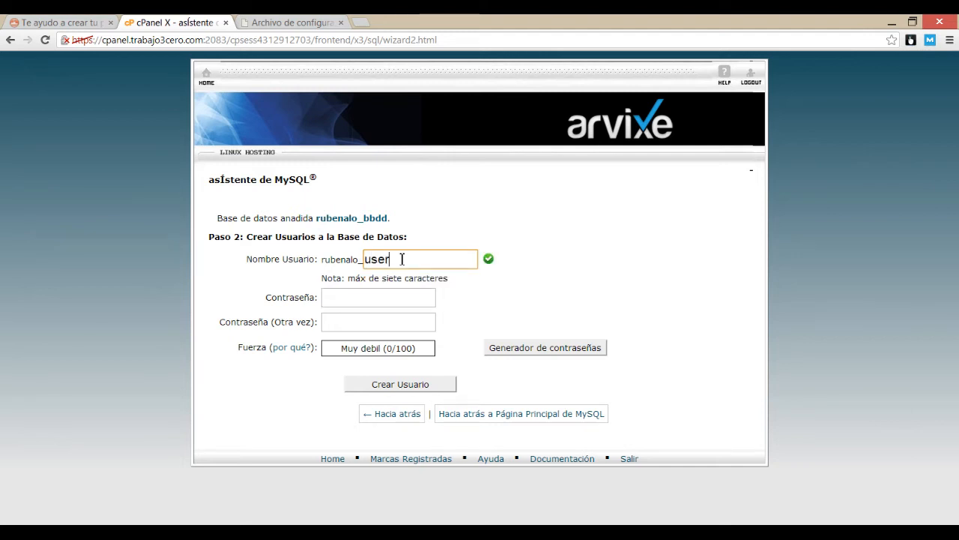
text(b)
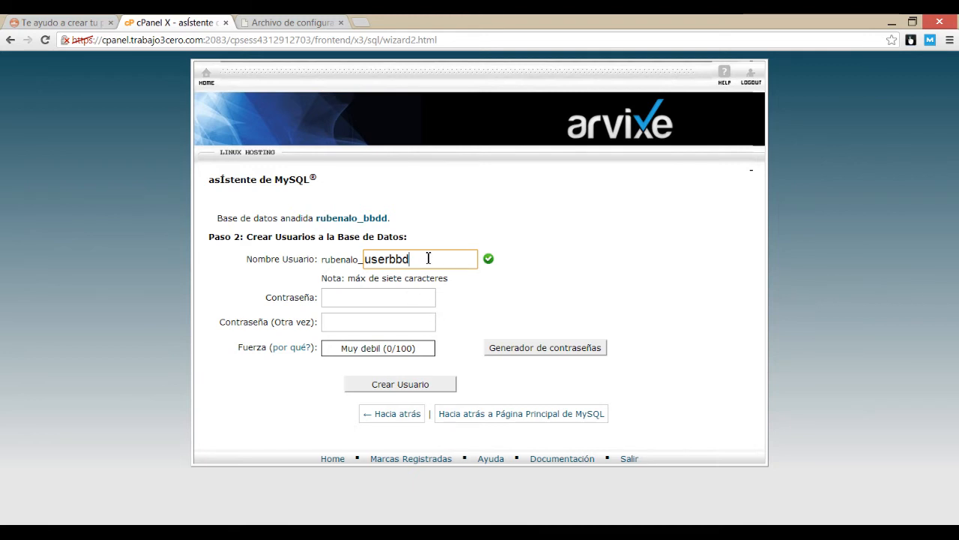
text(d)
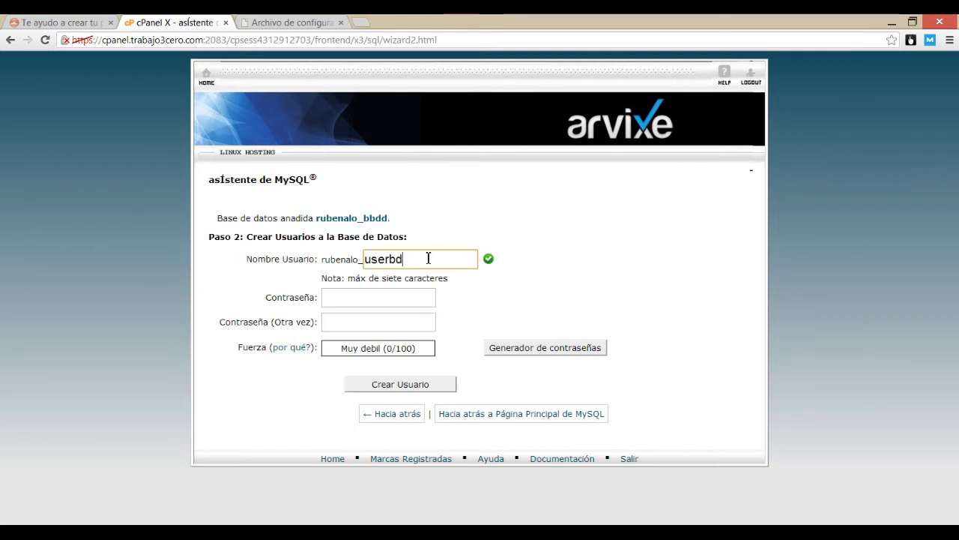
click(416, 301)
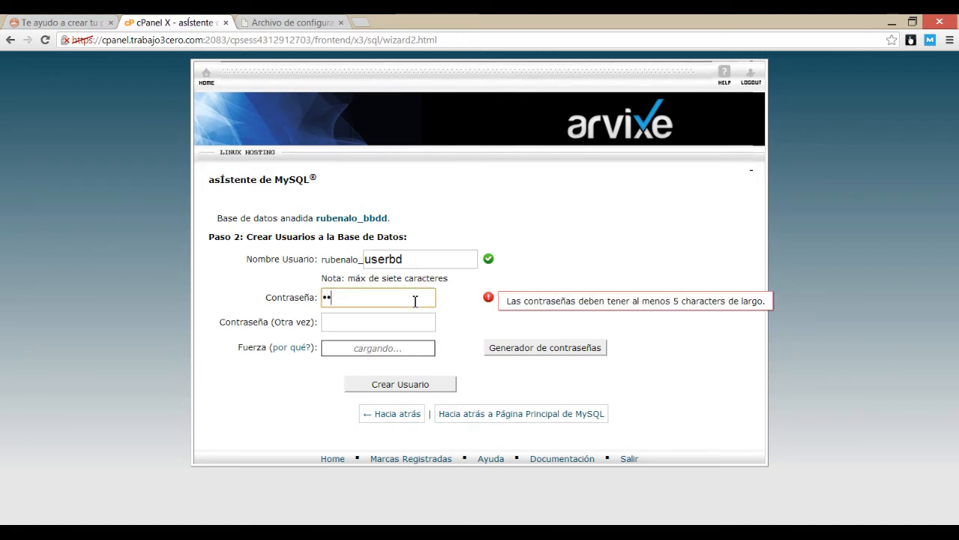
text(123)
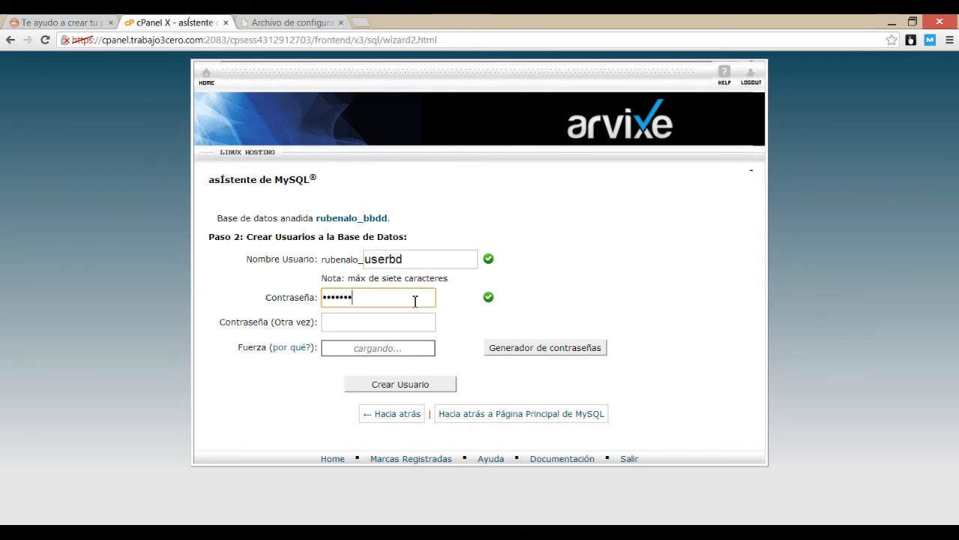
text(1)
key(Tab)
text(123)
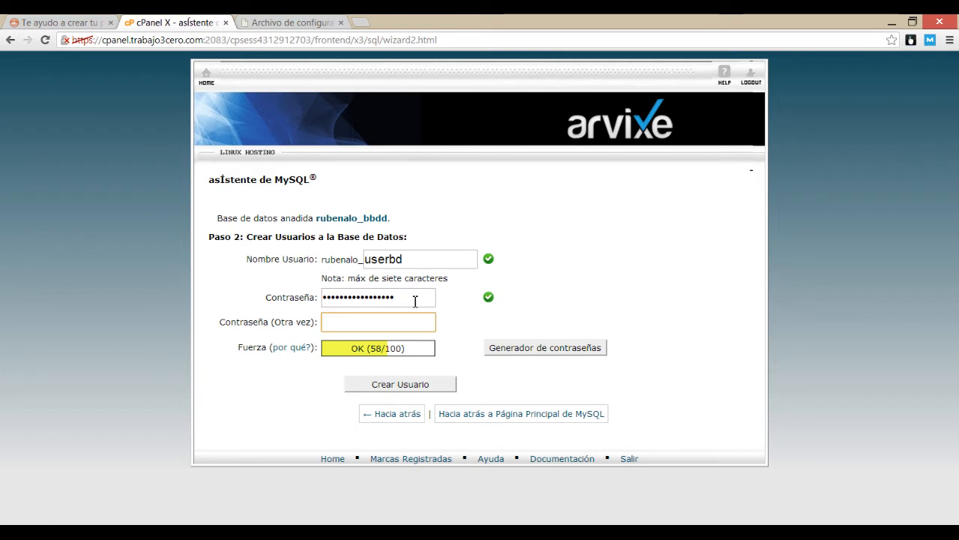
text(45)
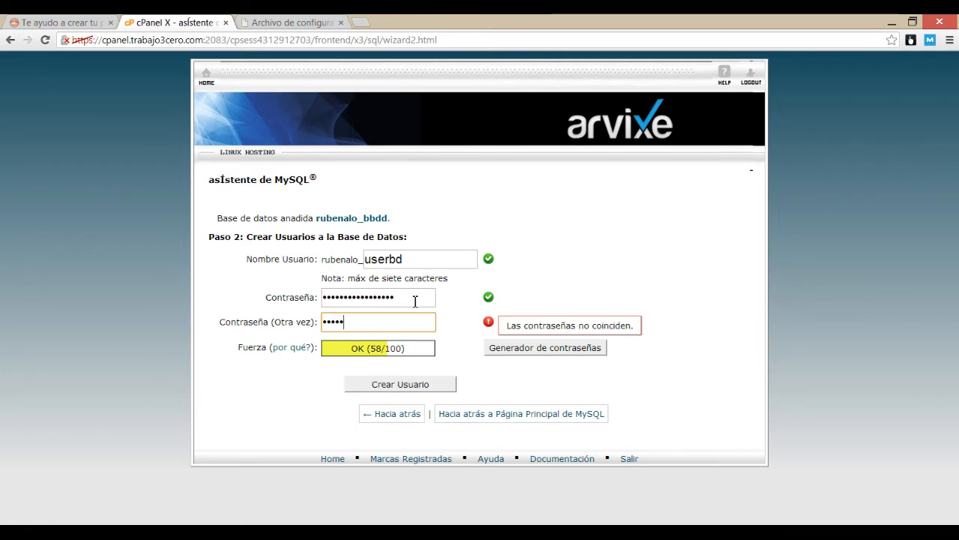
text(6789012)
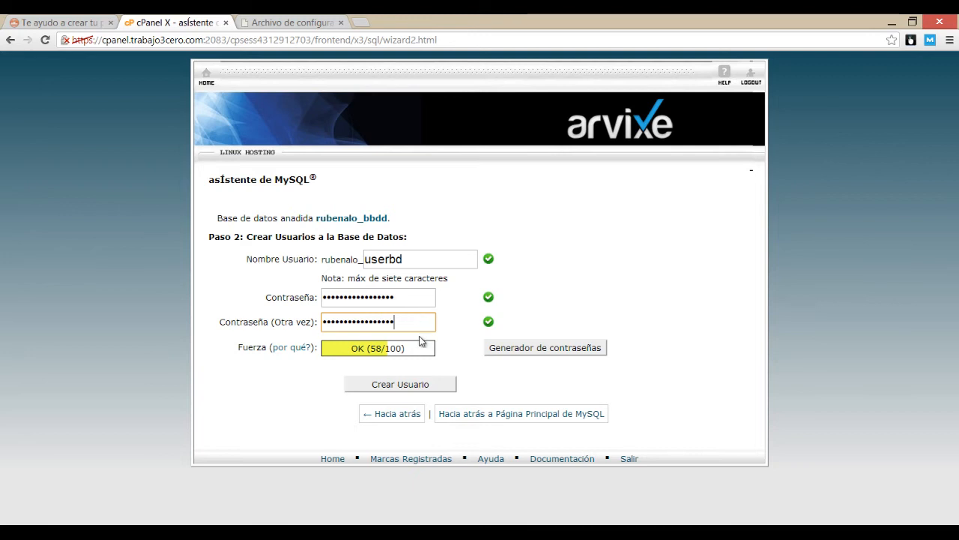
click(422, 385)
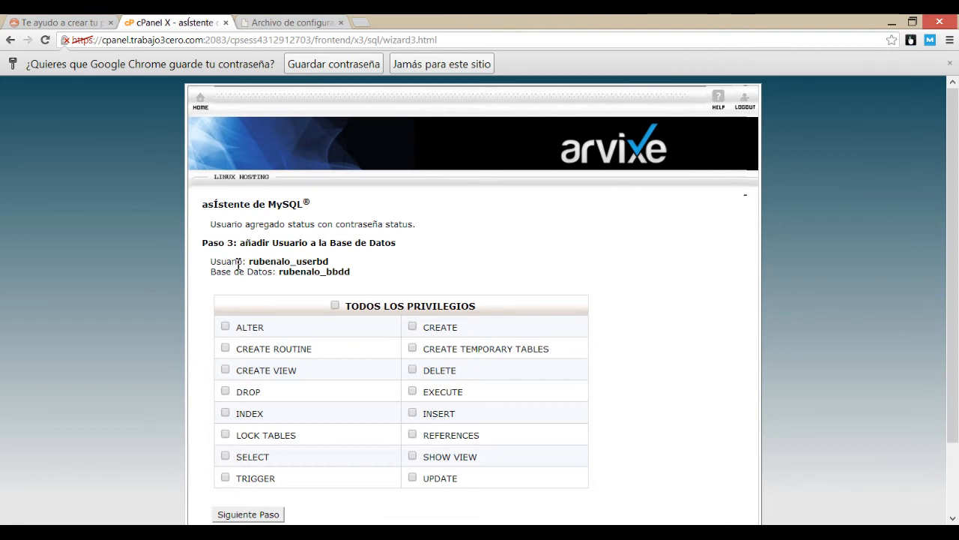
Step: Tick TODOS LOS PRIVILEGIOS to give userbd every privilege on bbdd
drag(247, 262, 334, 264)
click(281, 260)
click(335, 306)
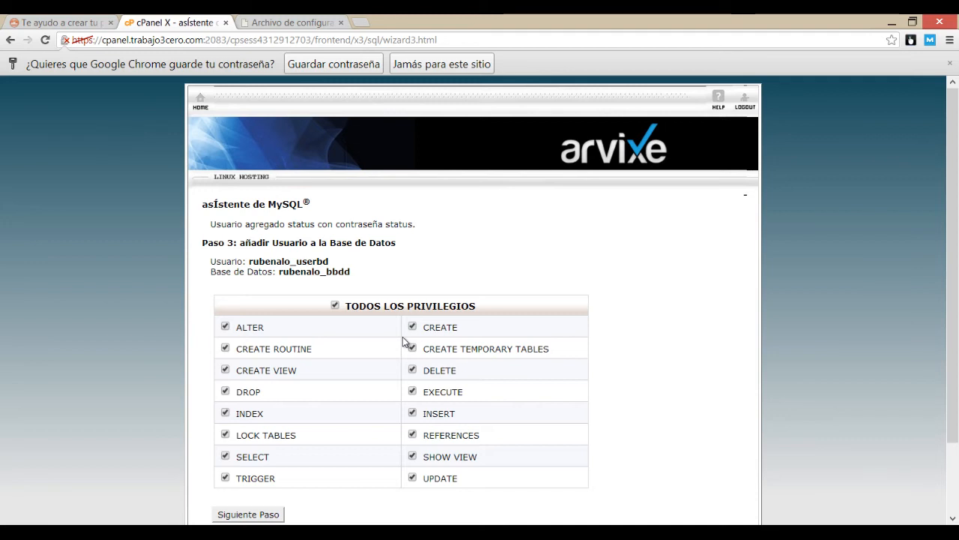
scroll(341, 305, down, 2)
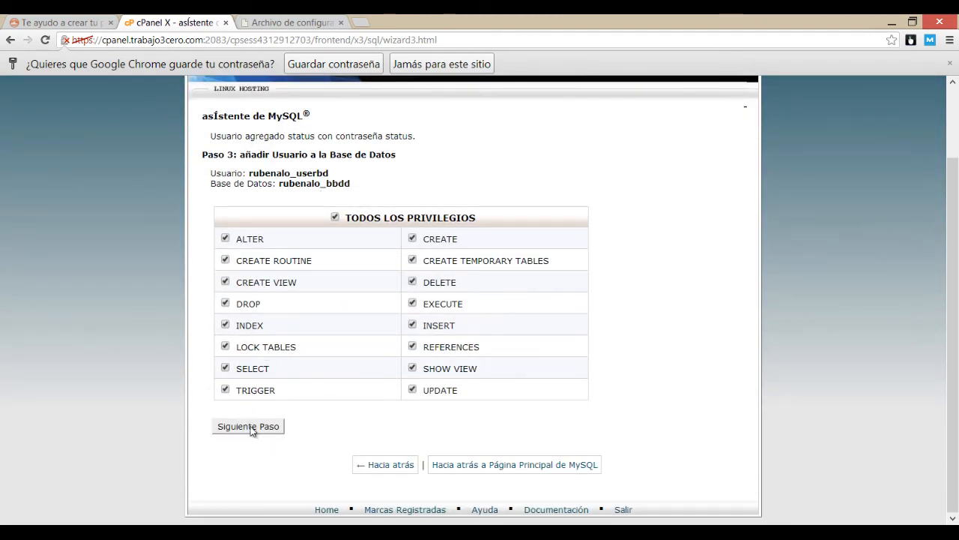
Step: Complete the wizard adding userbd to bbdd, then check FileZilla's 1175 completed transfers
click(250, 427)
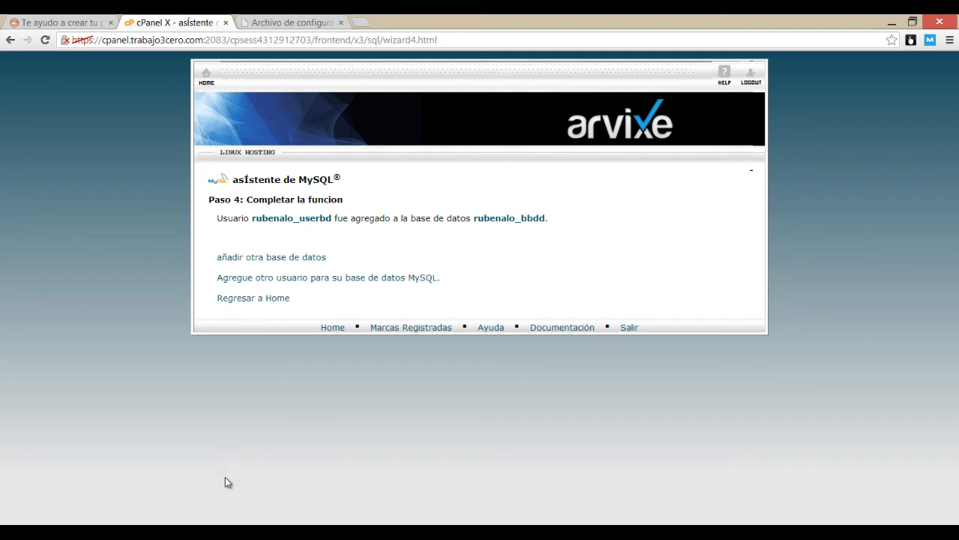
click(236, 534)
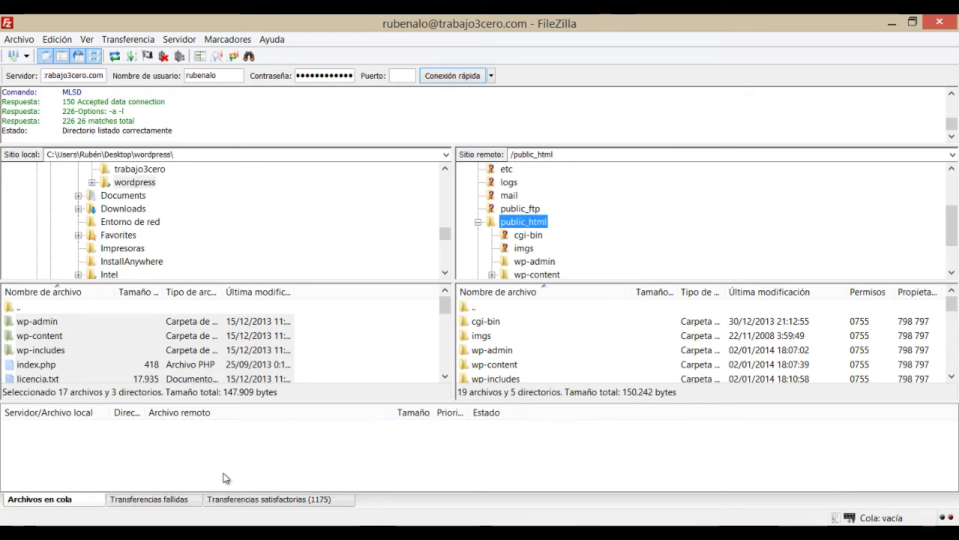
Step: Browse the uploaded WordPress files in the server's public_html, then switch to Chrome
click(510, 225)
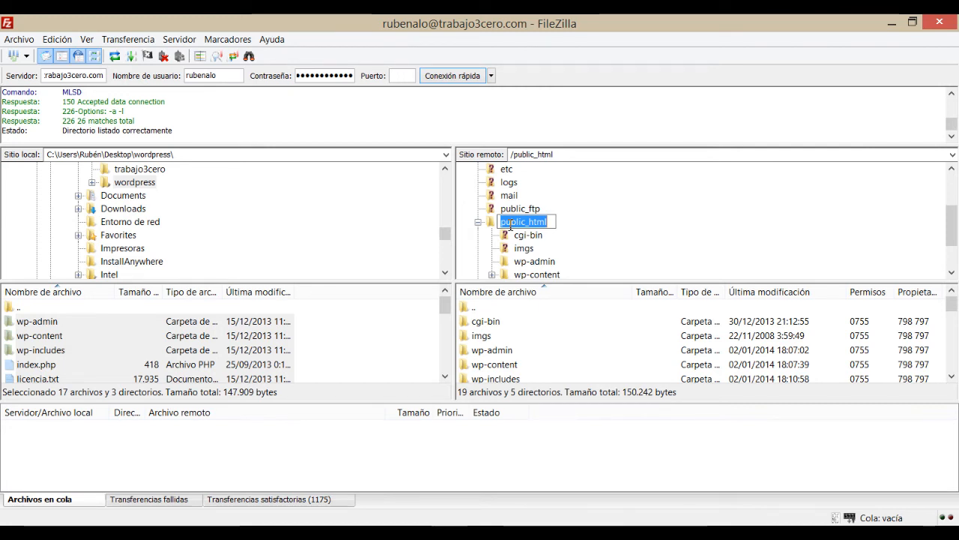
click(493, 218)
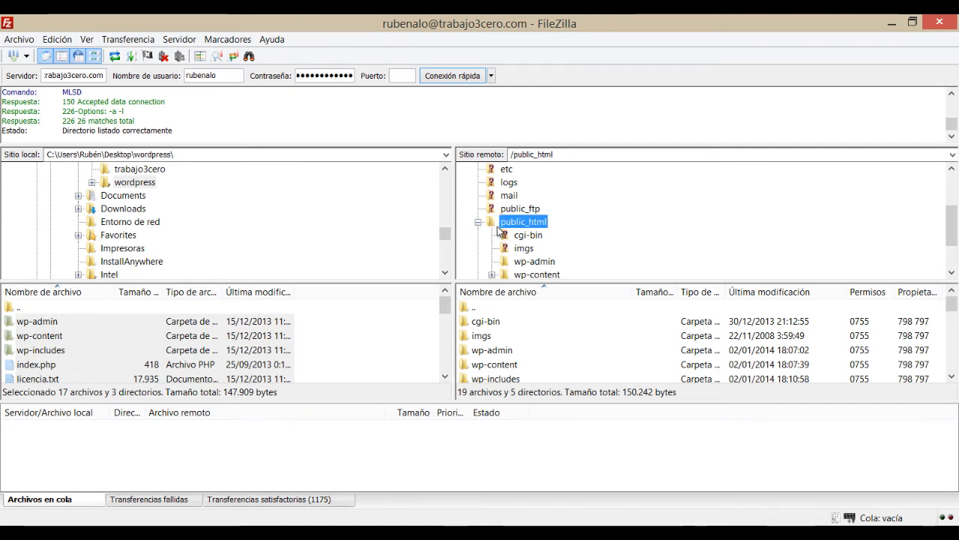
scroll(503, 231, down, 2)
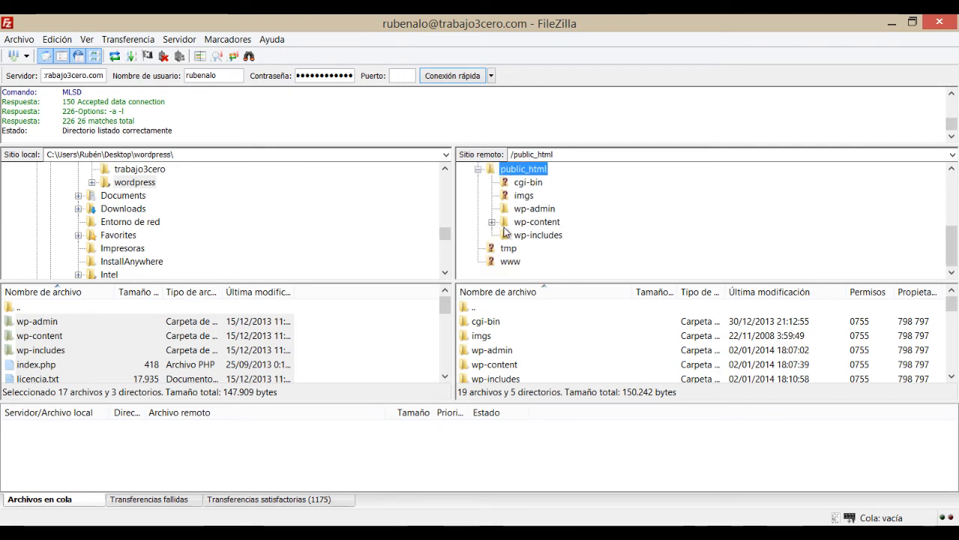
click(531, 348)
scroll(529, 343, down, 5)
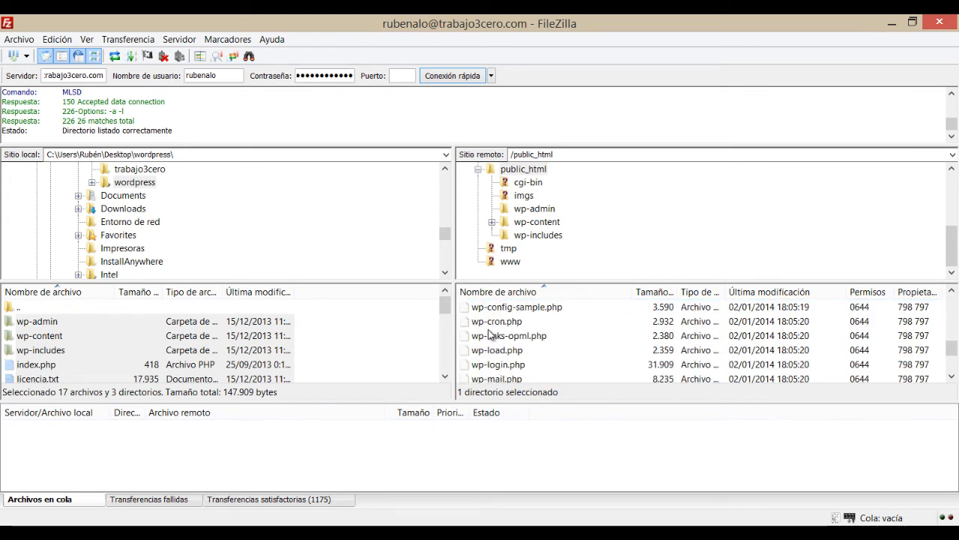
scroll(489, 337, down, 2)
scroll(524, 364, up, 7)
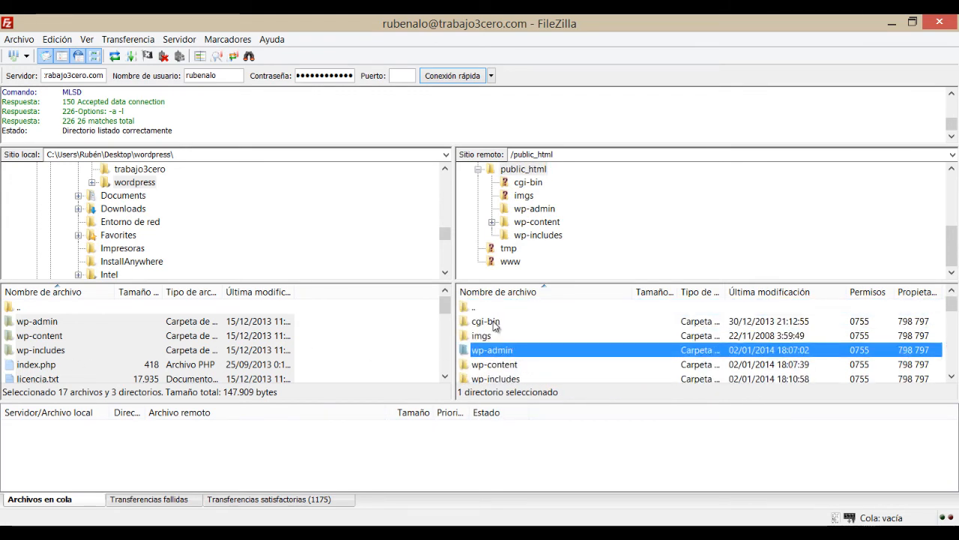
key(alt+Tab)
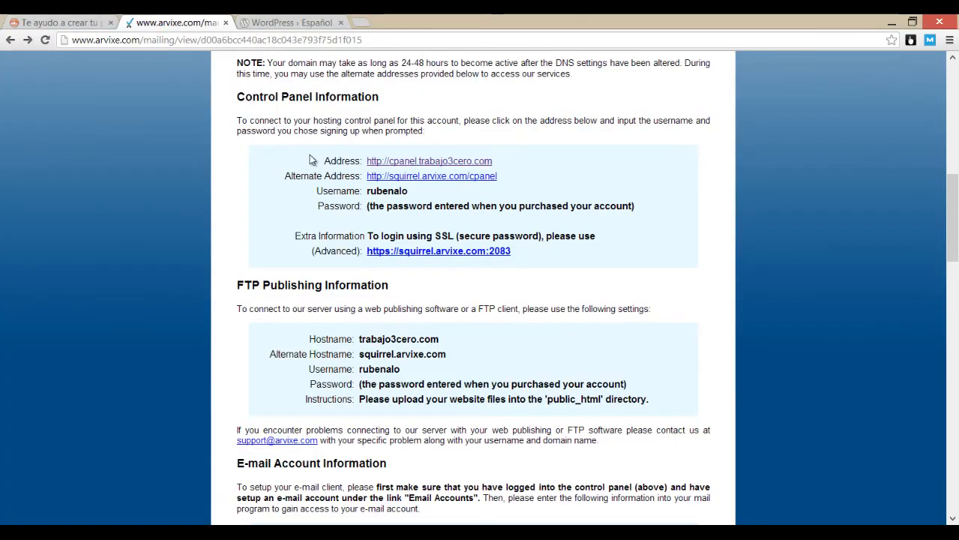
Step: Reload trabajo3cero.com, still showing the Arvixe under-construction page, then return to FileZilla
click(289, 22)
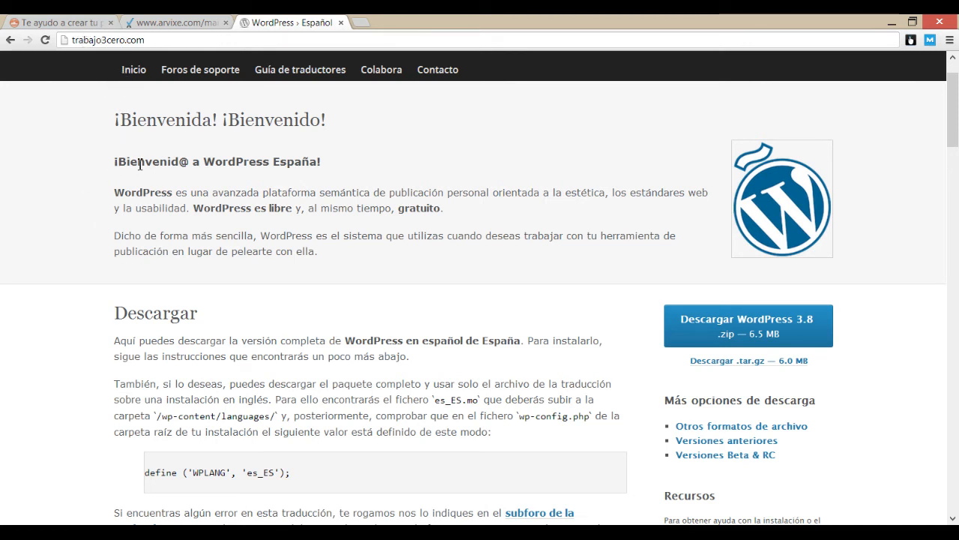
key(Return)
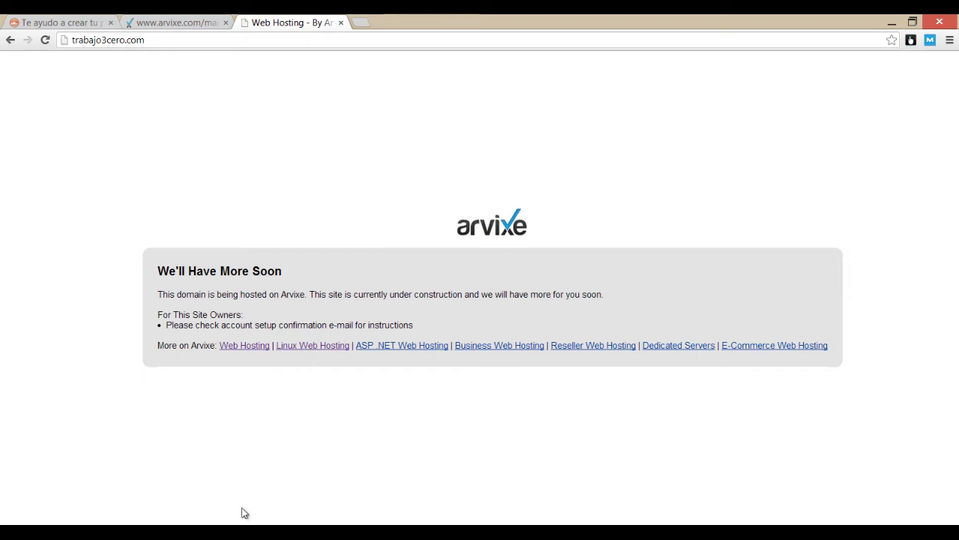
click(249, 533)
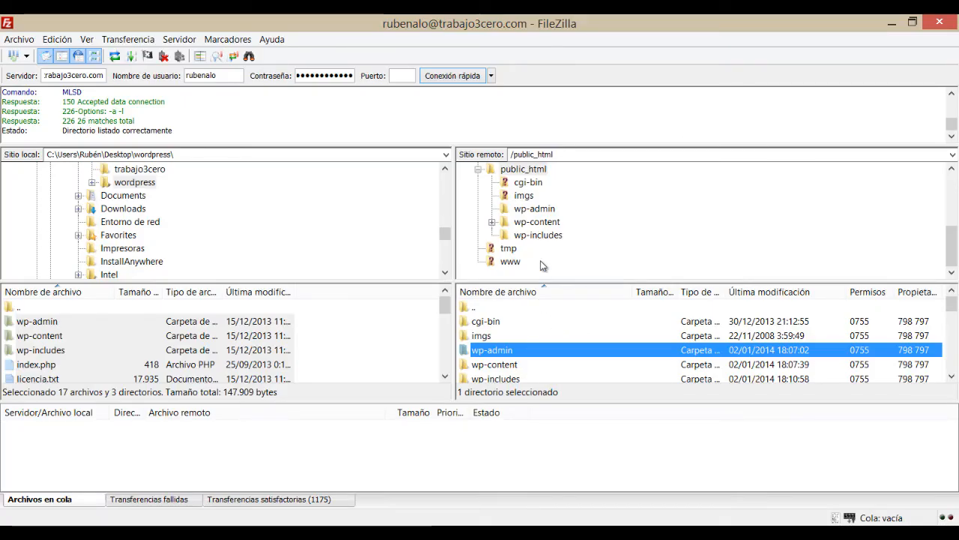
Step: Delete the default.htm placeholder from public_html on the server
click(527, 169)
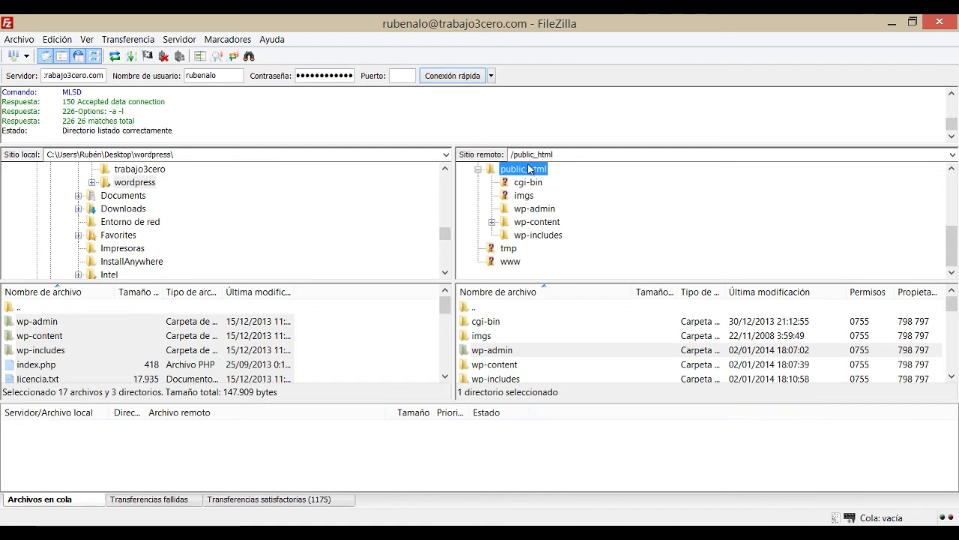
click(516, 350)
scroll(516, 349, down, 2)
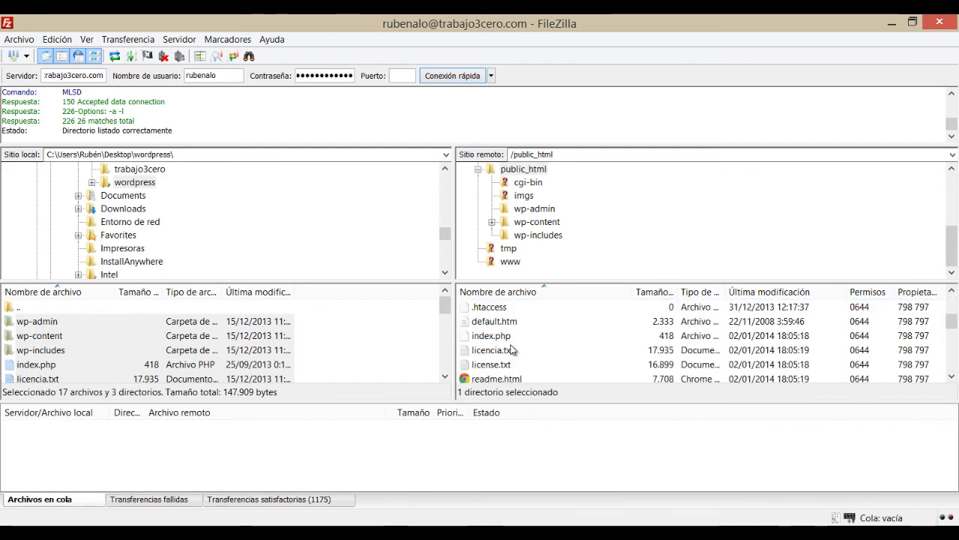
click(498, 323)
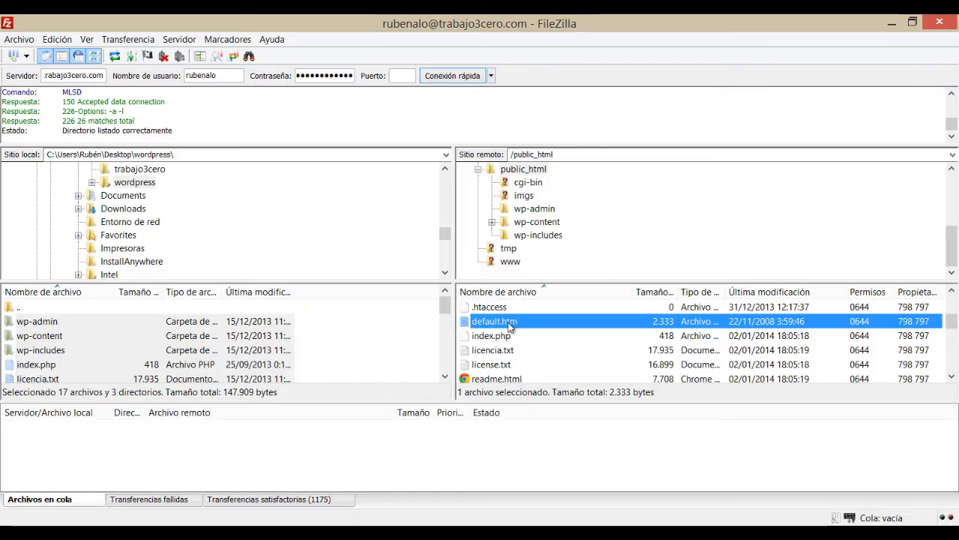
right_click(509, 323)
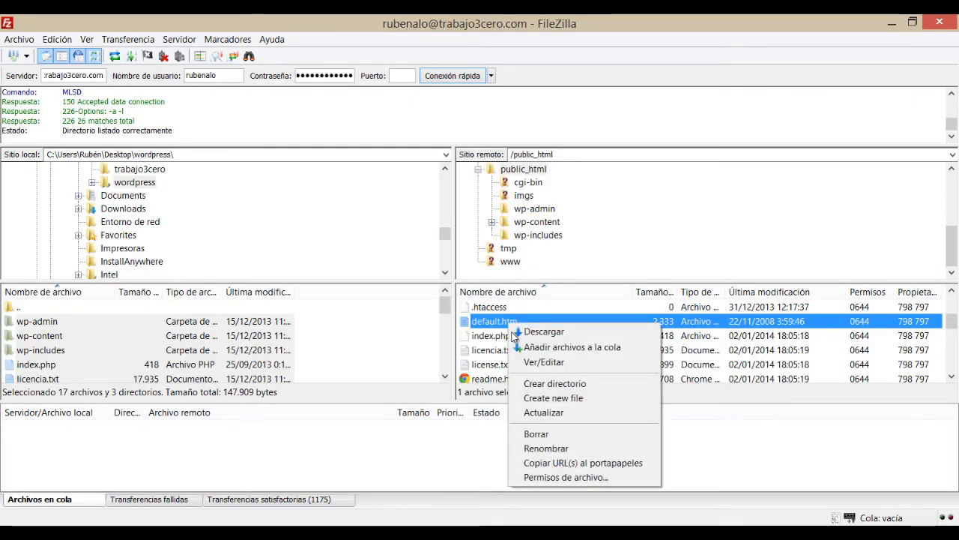
click(538, 433)
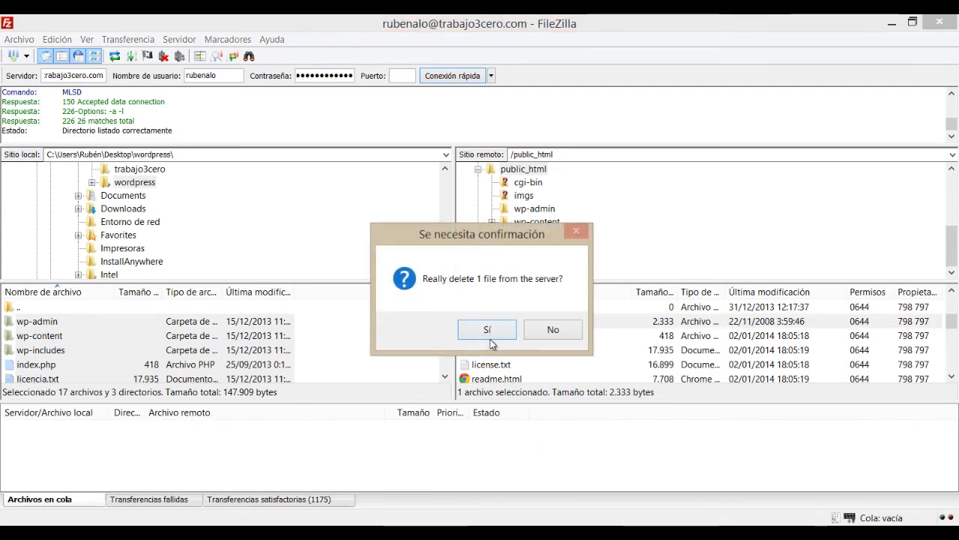
click(488, 330)
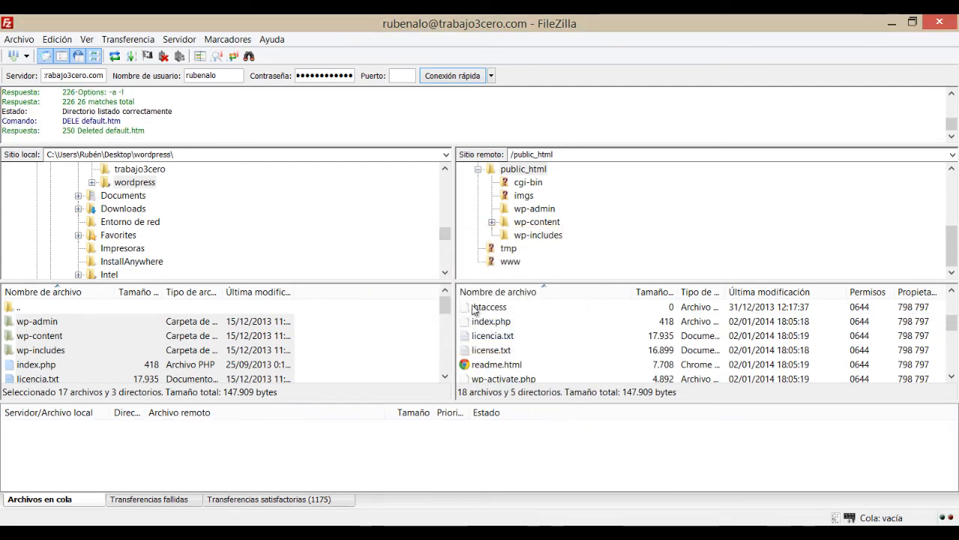
Step: Point out licencia.txt and index.php among the server files, then return to Chrome
click(568, 338)
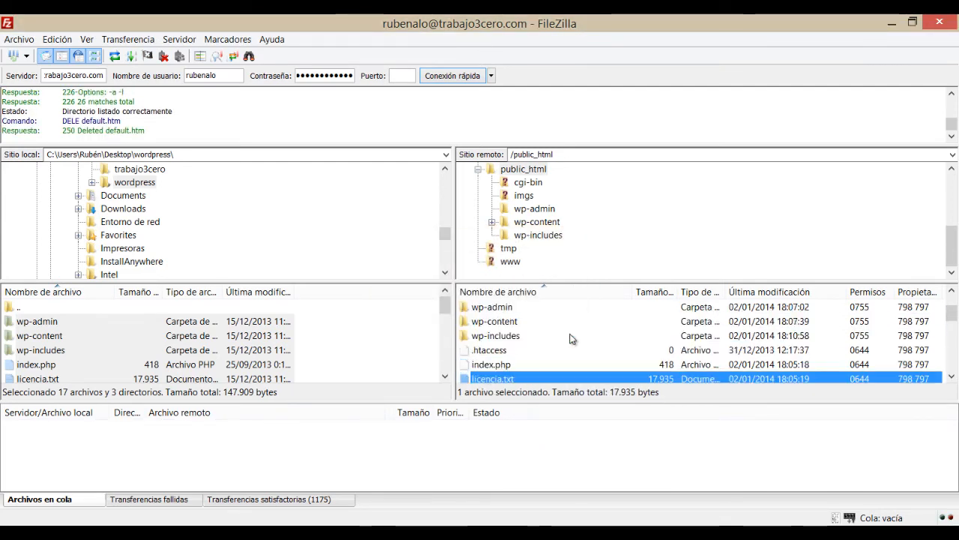
scroll(570, 339, down, 2)
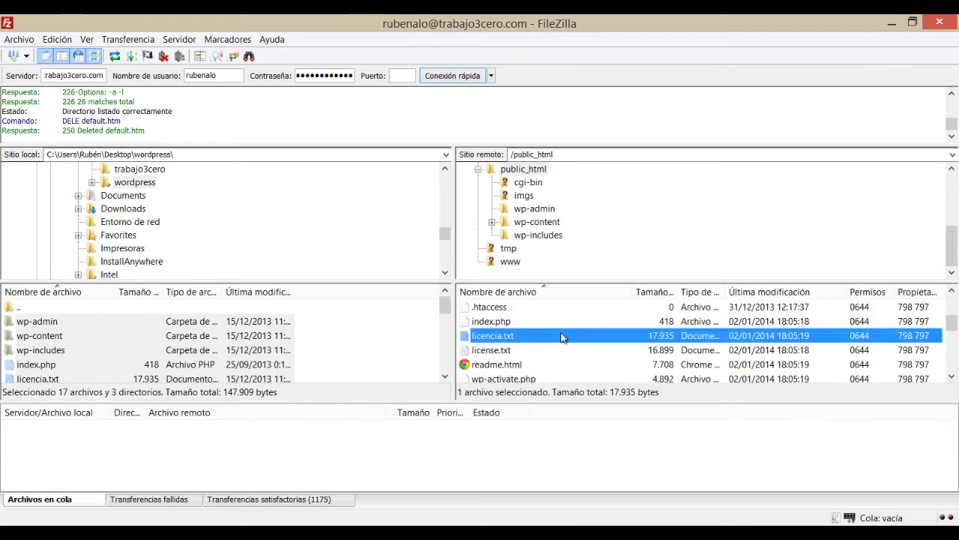
click(484, 321)
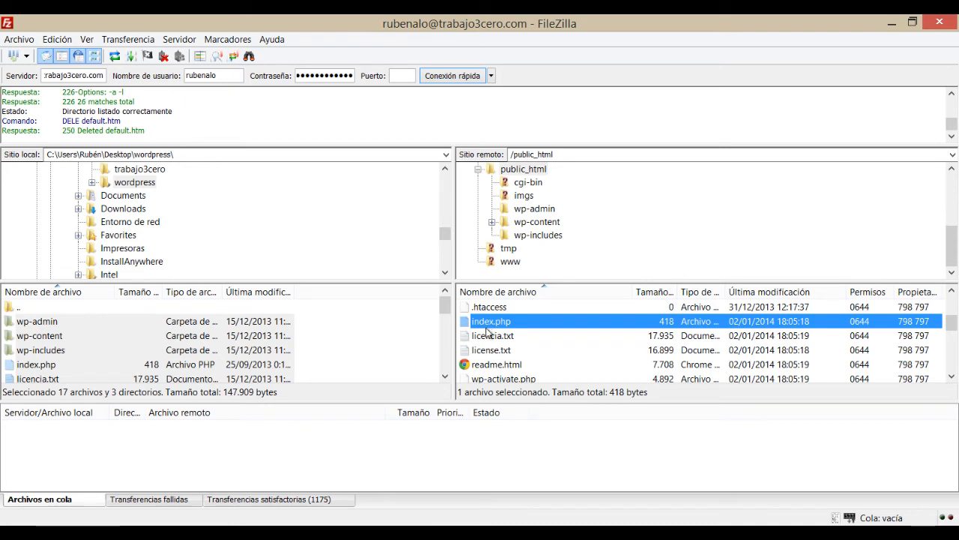
click(148, 530)
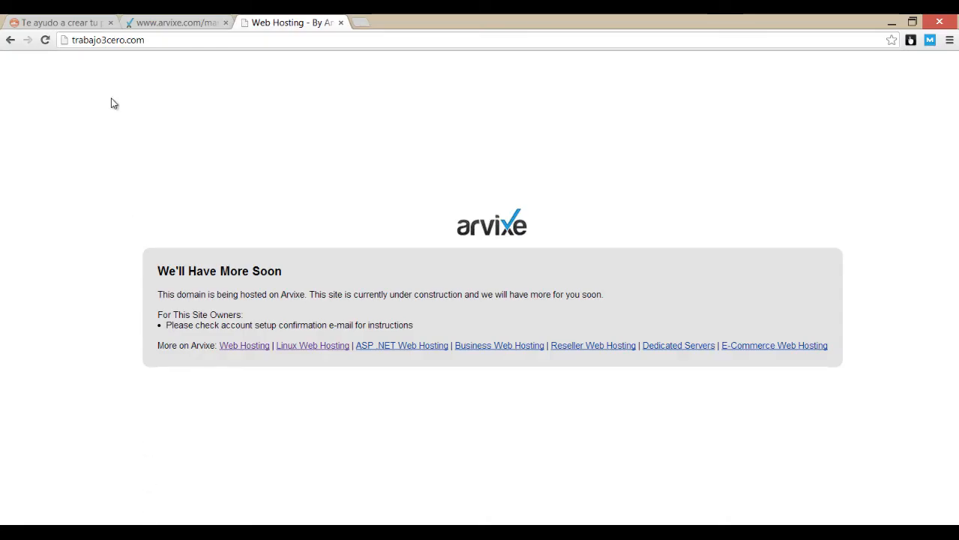
Step: Reload trabajo3cero.com to reach the WordPress installer and begin creating the wp-config.php file
click(199, 44)
key(Return)
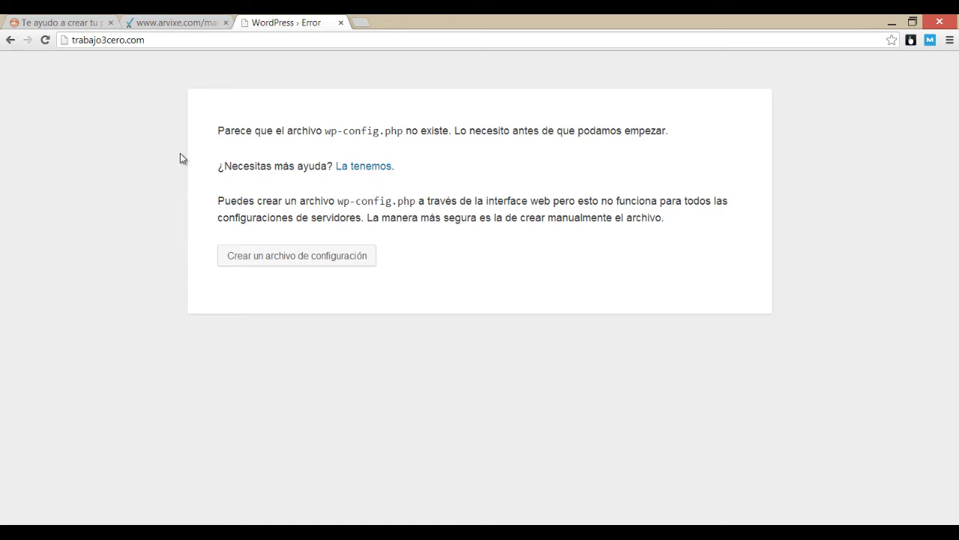
click(310, 262)
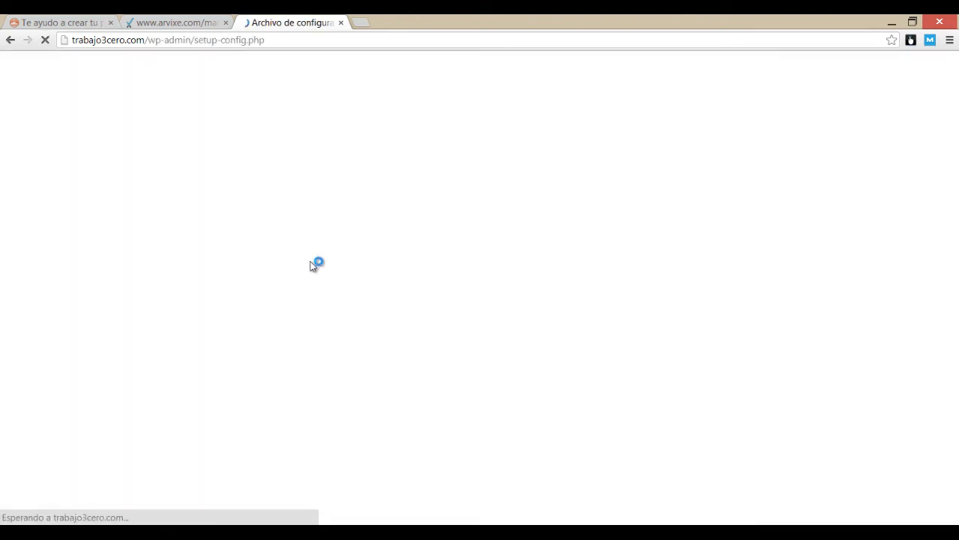
scroll(306, 267, down, 1)
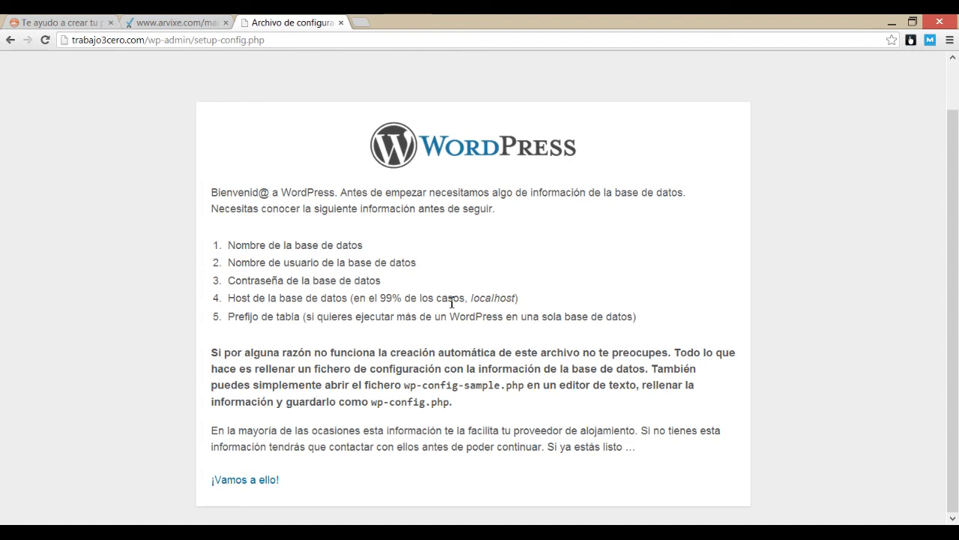
Step: Continue to the connection form and enter the account-prefixed bbdd database name
click(257, 482)
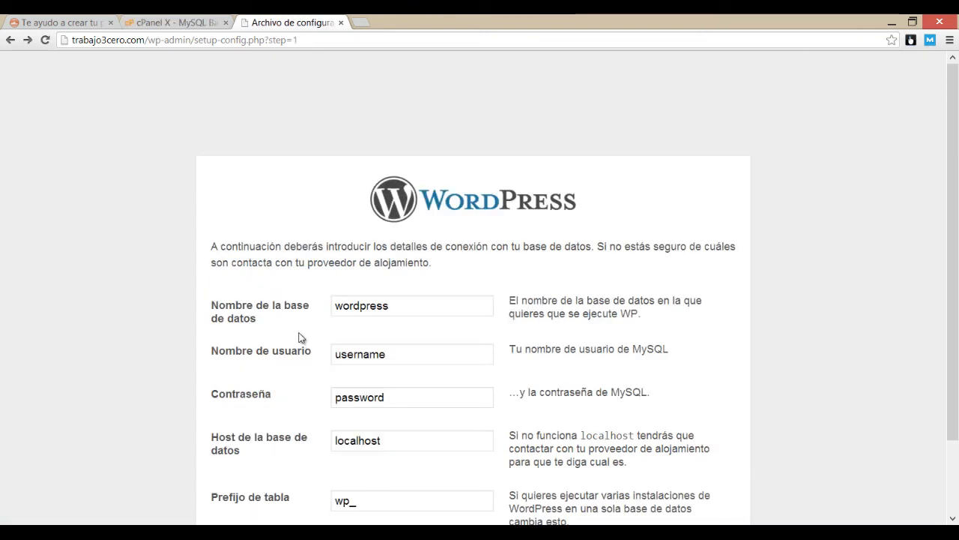
scroll(298, 337, down, 1)
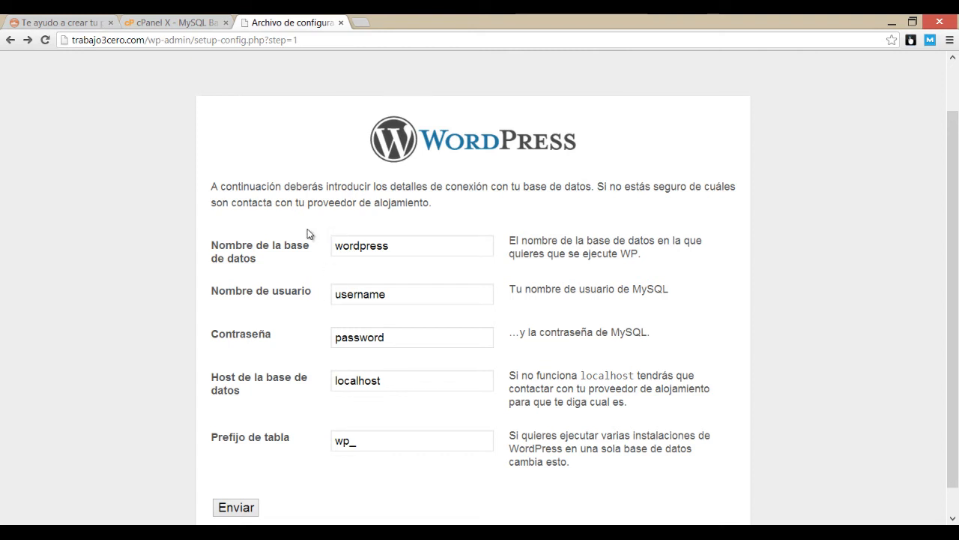
double_click(341, 248)
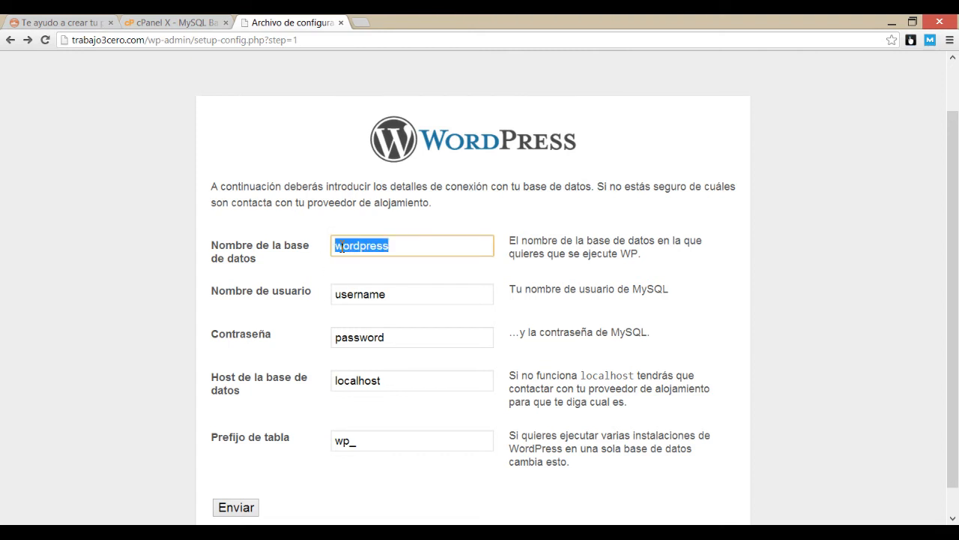
text(ruben)
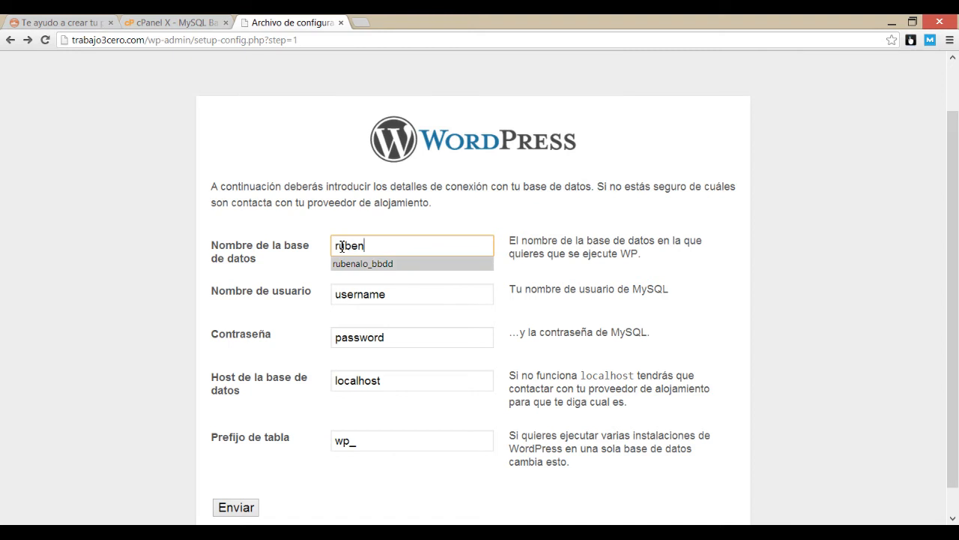
key(Down)
key(Return)
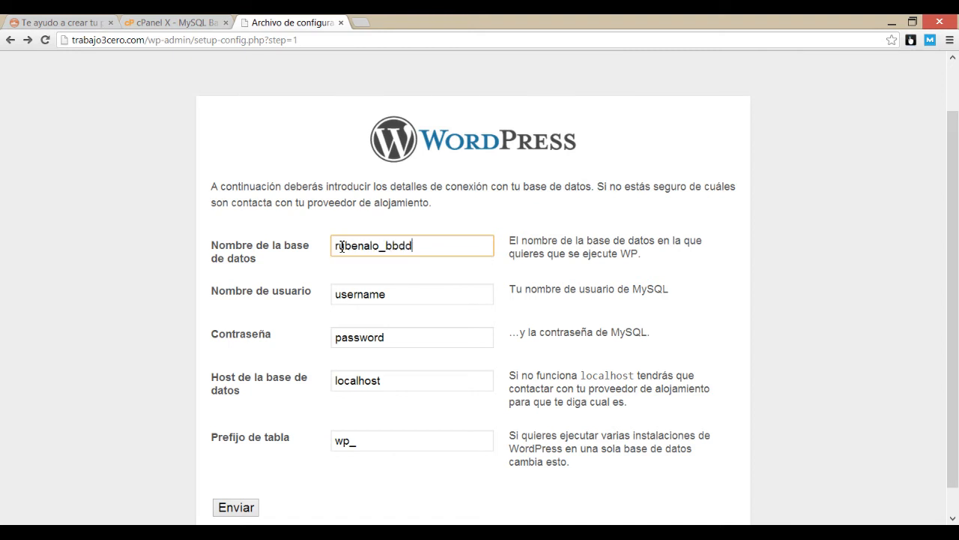
Step: Enter the account-prefixed userbd MySQL user name and select the password placeholder
double_click(365, 297)
text(ruben)
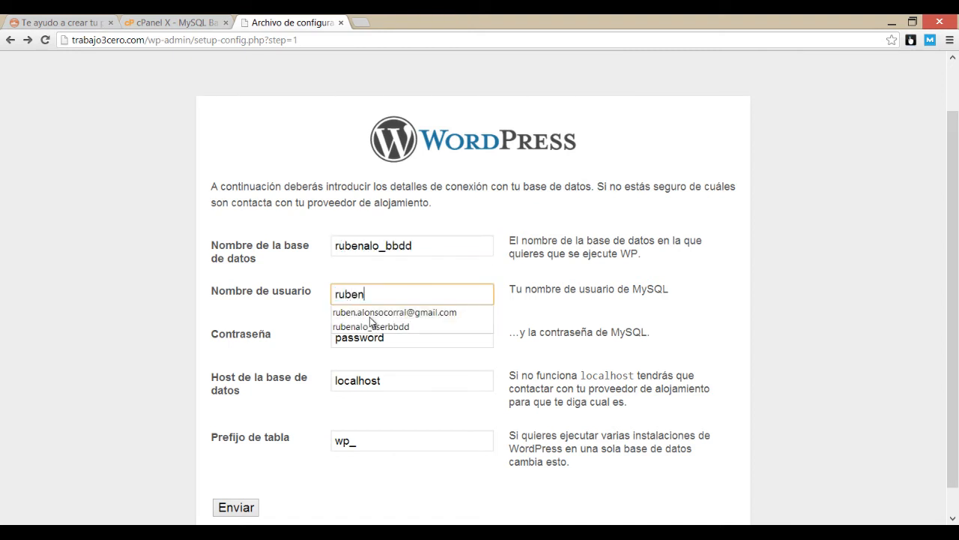
key(Down)
key(Down)
key(Return)
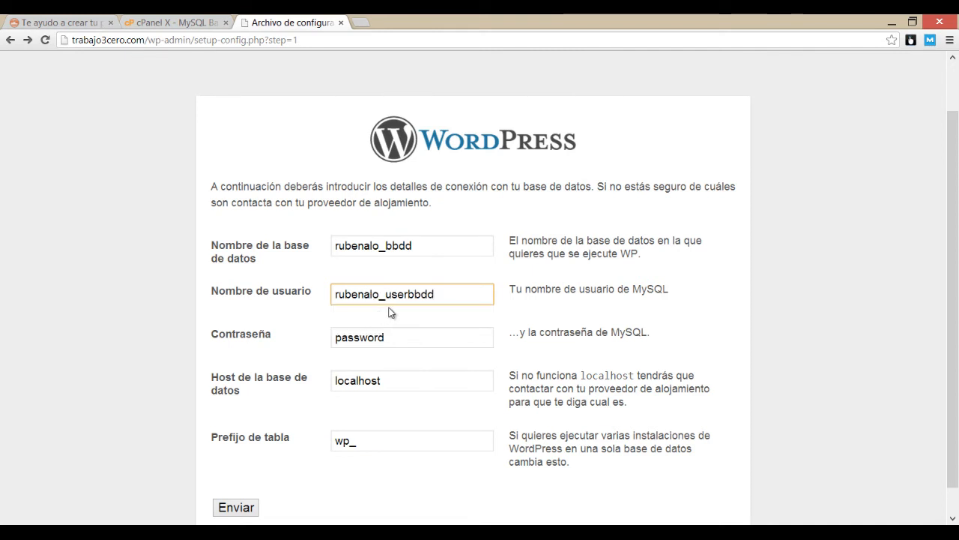
key(BackSpace)
key(BackSpace)
key(BackSpace)
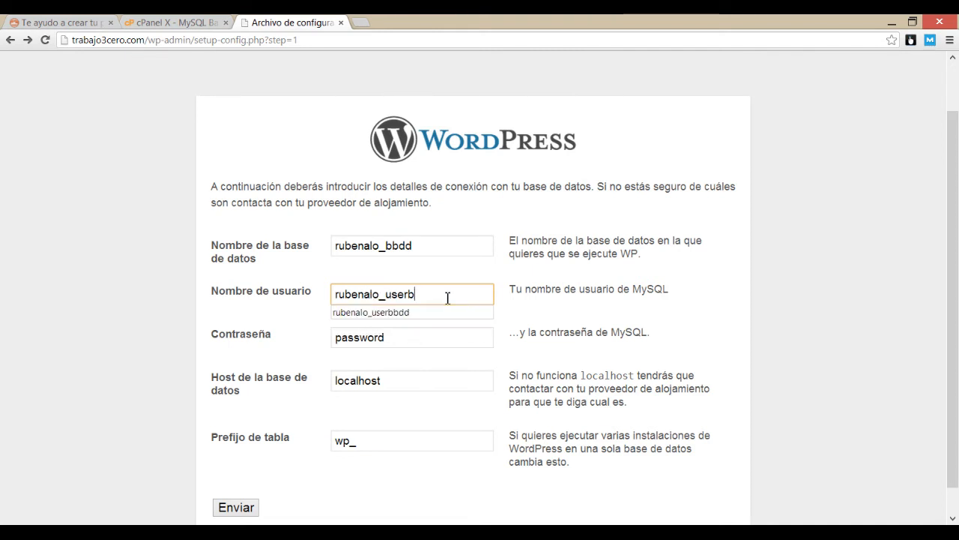
text(d)
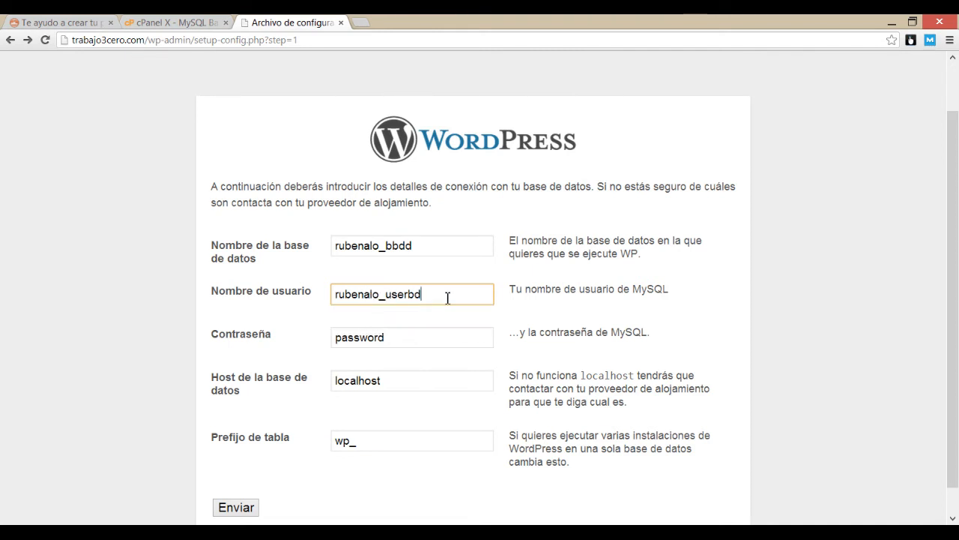
double_click(352, 338)
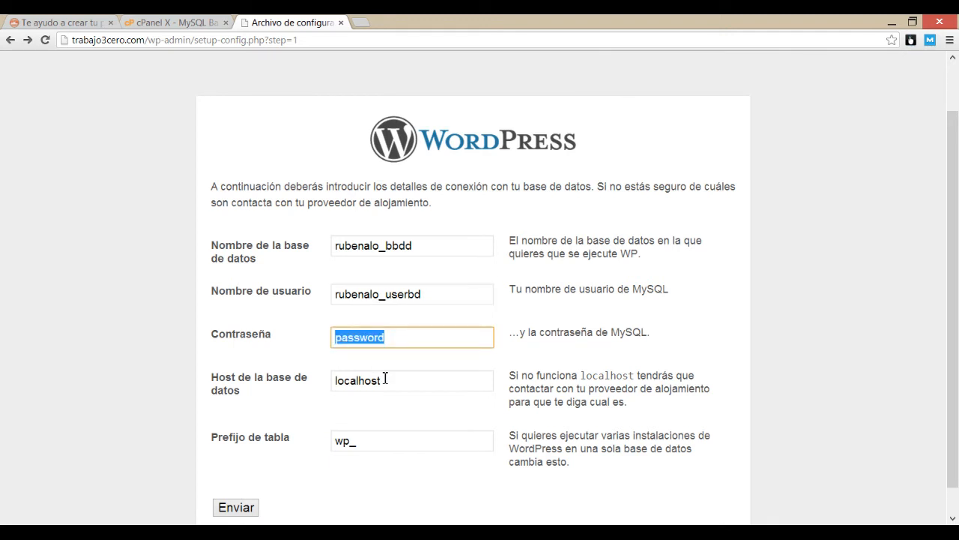
Step: Enter the MySQL password, change the table prefix to t30wp_, and submit the connection details
text(****)
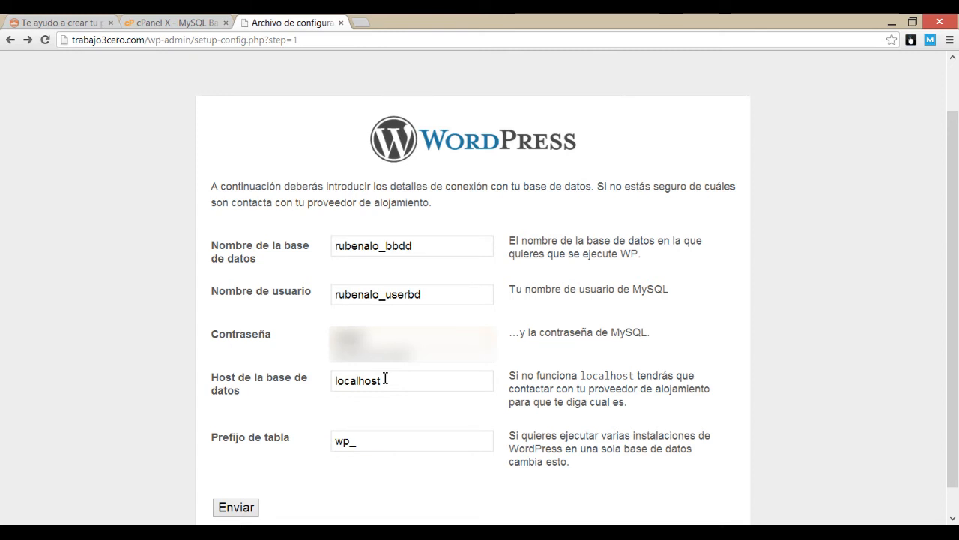
text(******)
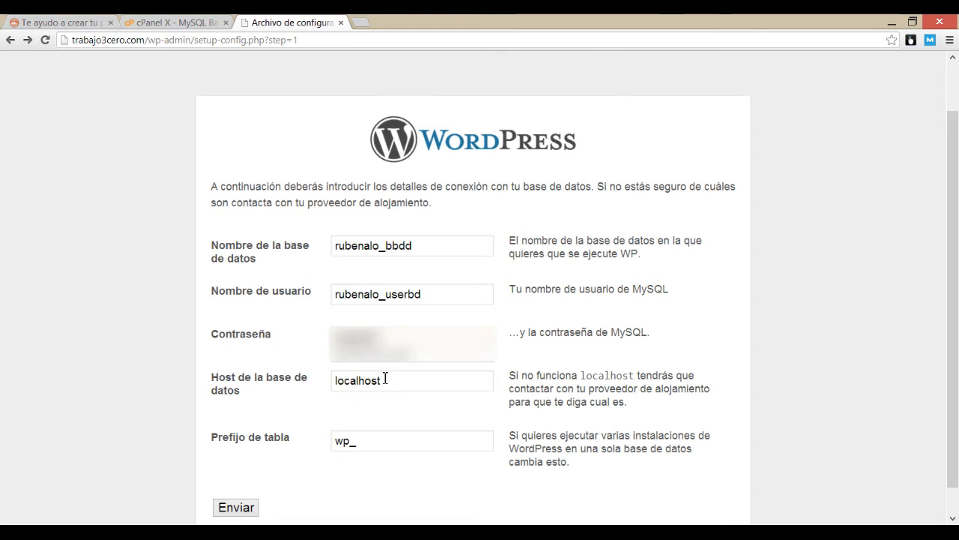
text(*****)
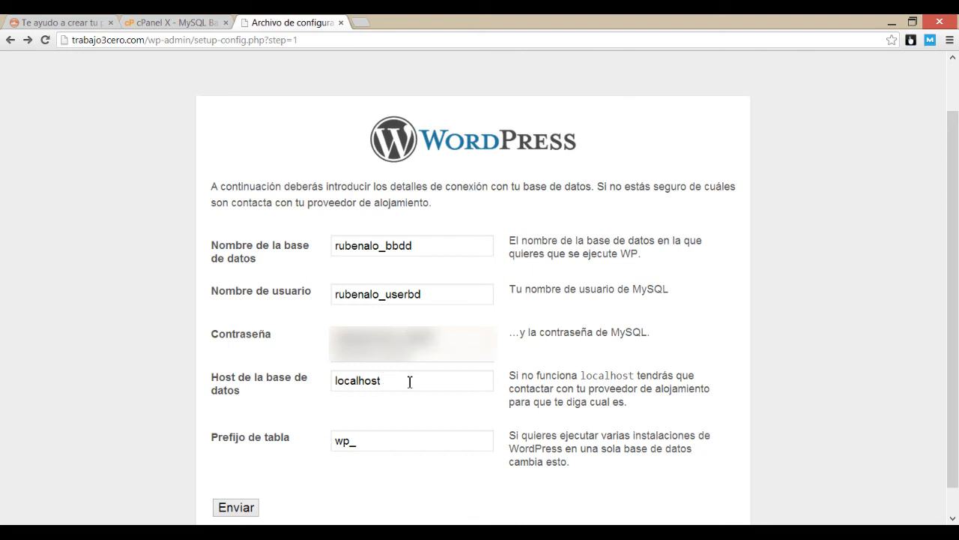
click(410, 381)
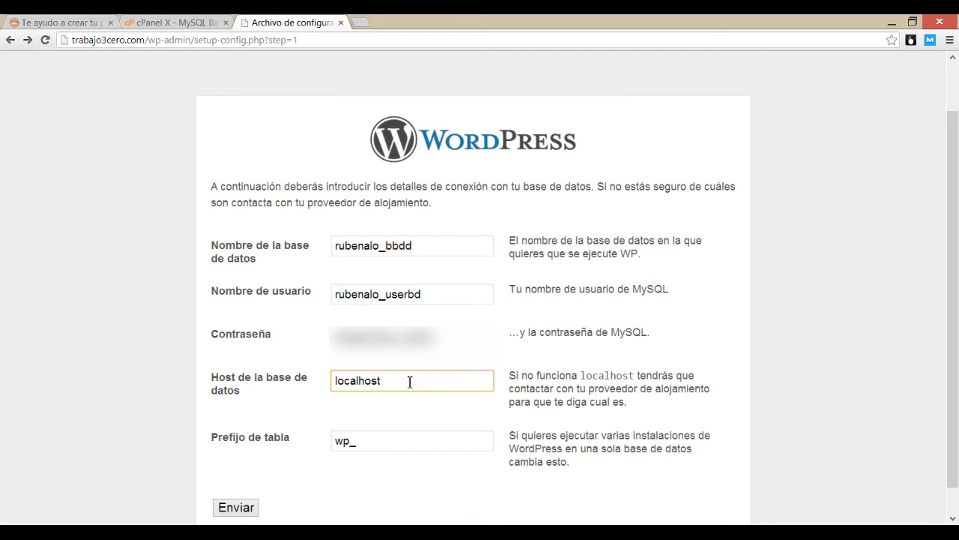
click(339, 441)
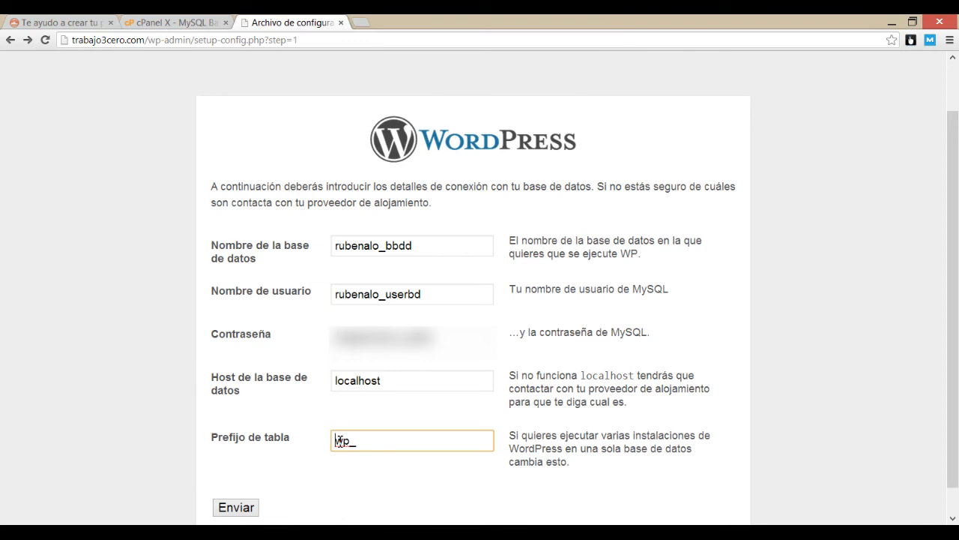
text(t30)
click(419, 417)
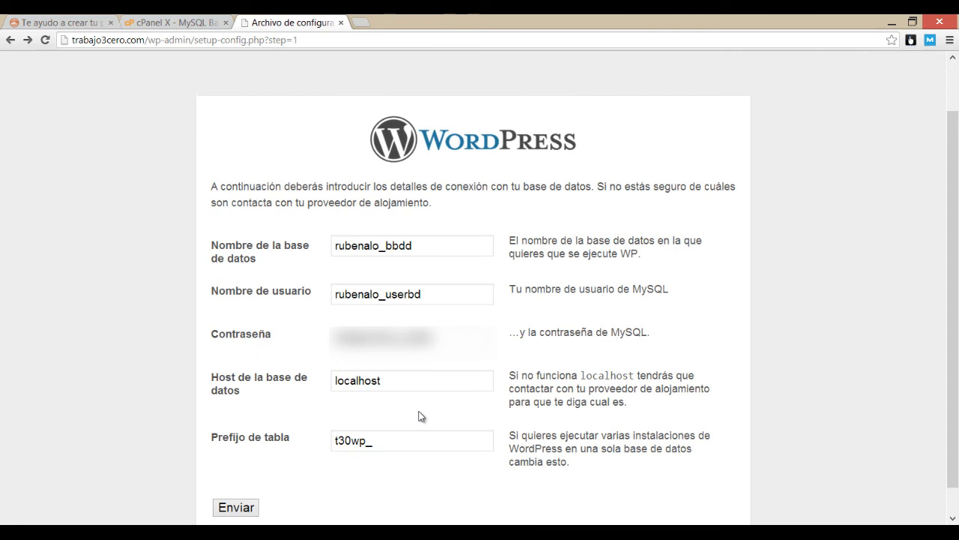
click(236, 508)
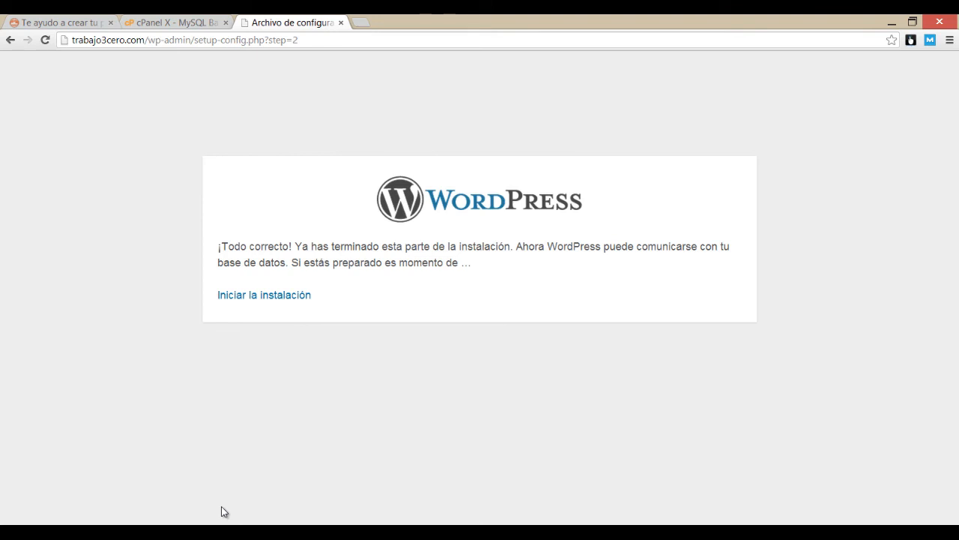
Step: Launch the WordPress installation from the '¡Todo correcto!' page
click(264, 304)
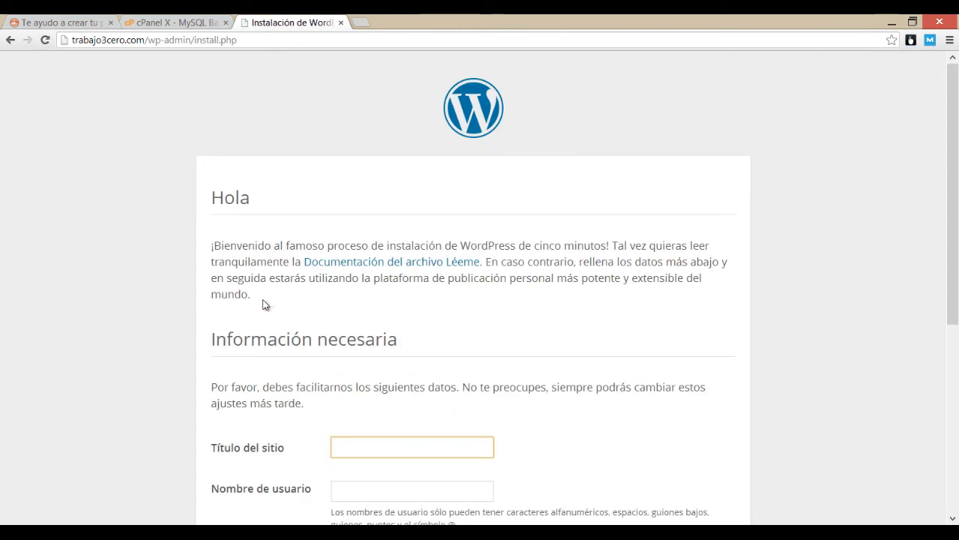
Step: Title the site 'Trabajo 3.0' and enter the admin user name
scroll(269, 296, down, 1)
scroll(300, 266, down, 1)
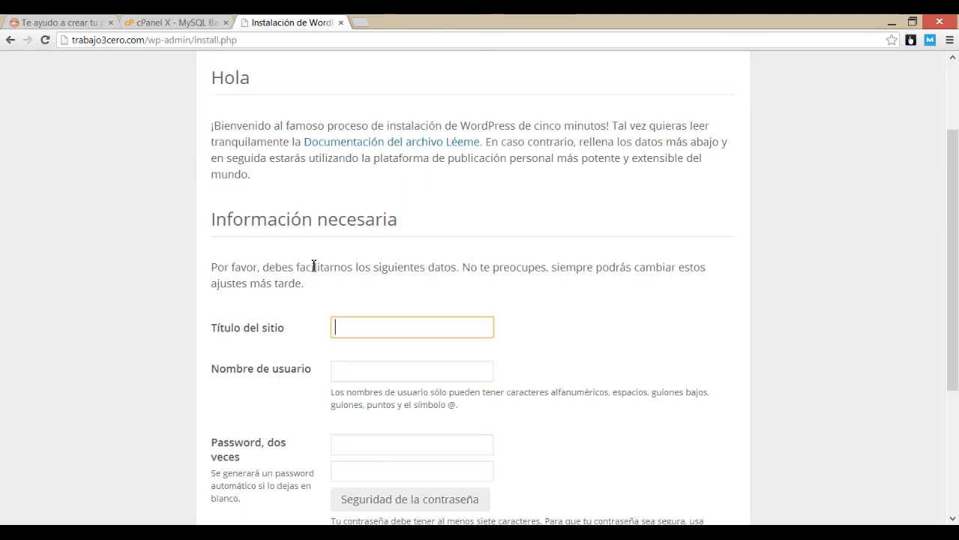
scroll(340, 266, down, 1)
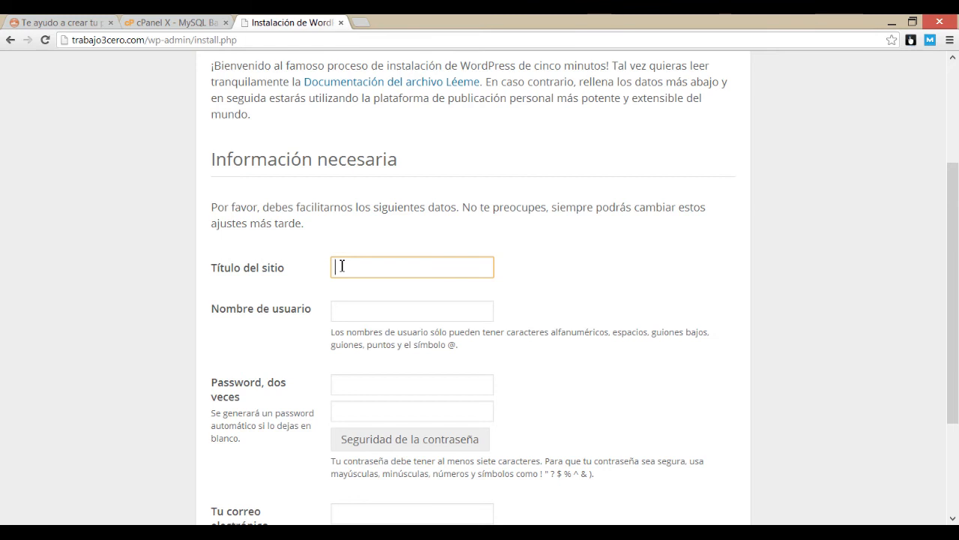
text(Trabajo 3.0)
click(357, 317)
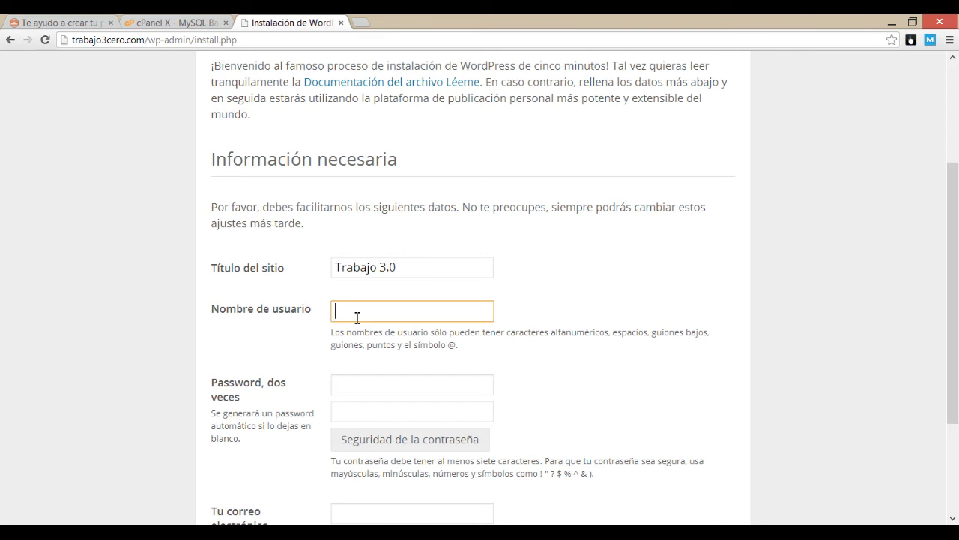
text(ruben)
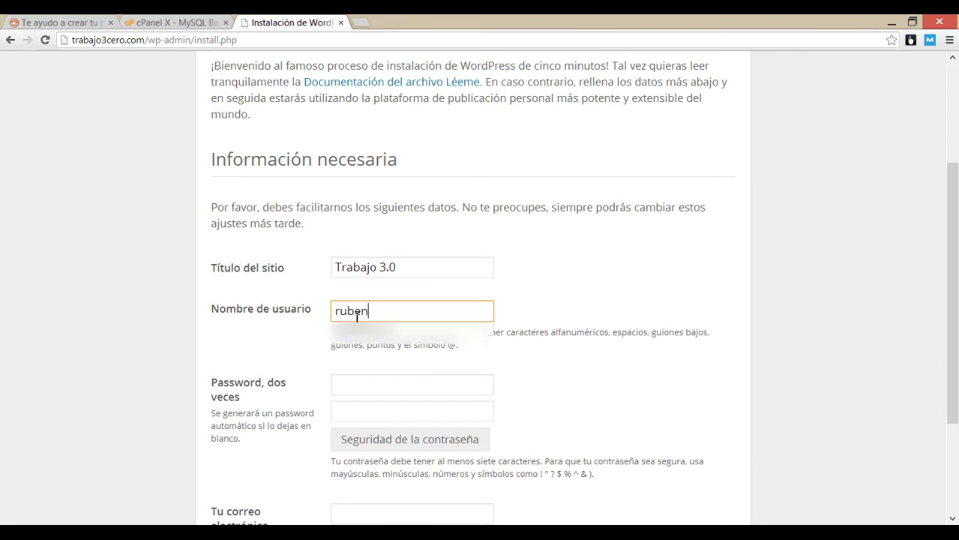
text(alo)
click(329, 304)
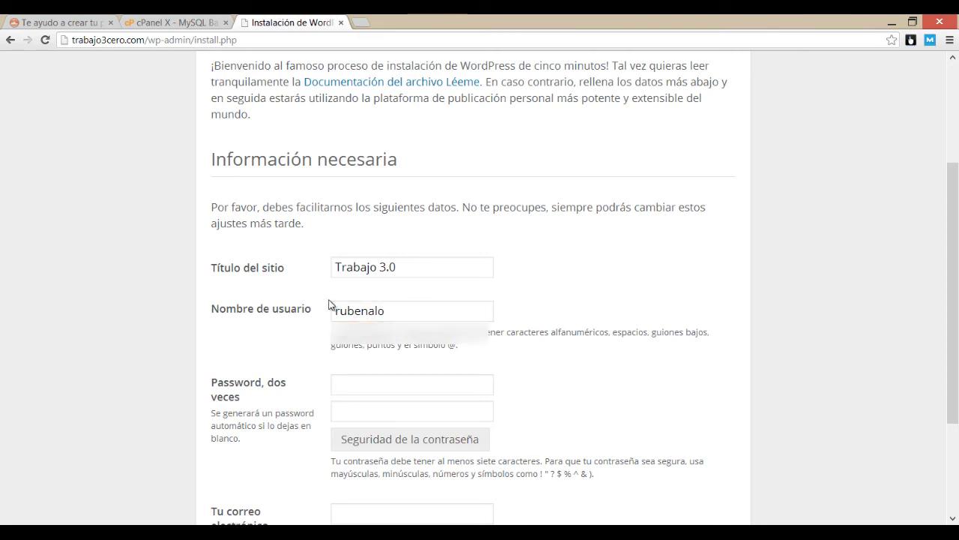
Step: Set and confirm the admin password, fill in the admin e-mail, and run the installation
click(371, 383)
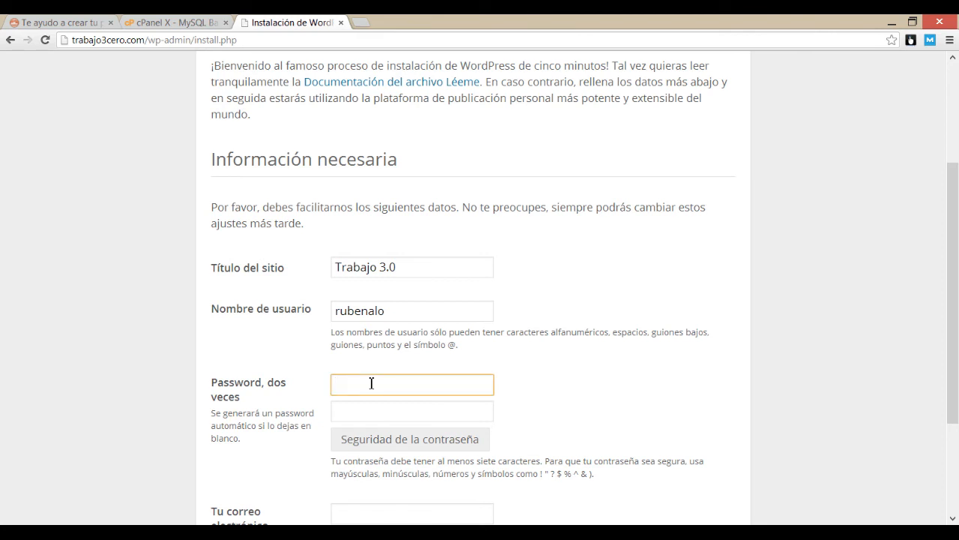
text(•••••••)
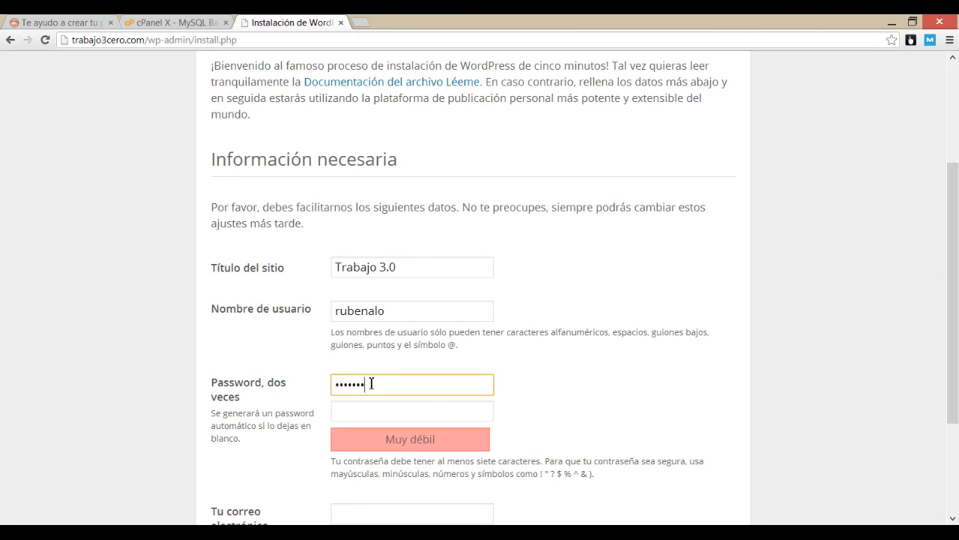
text(••••••)
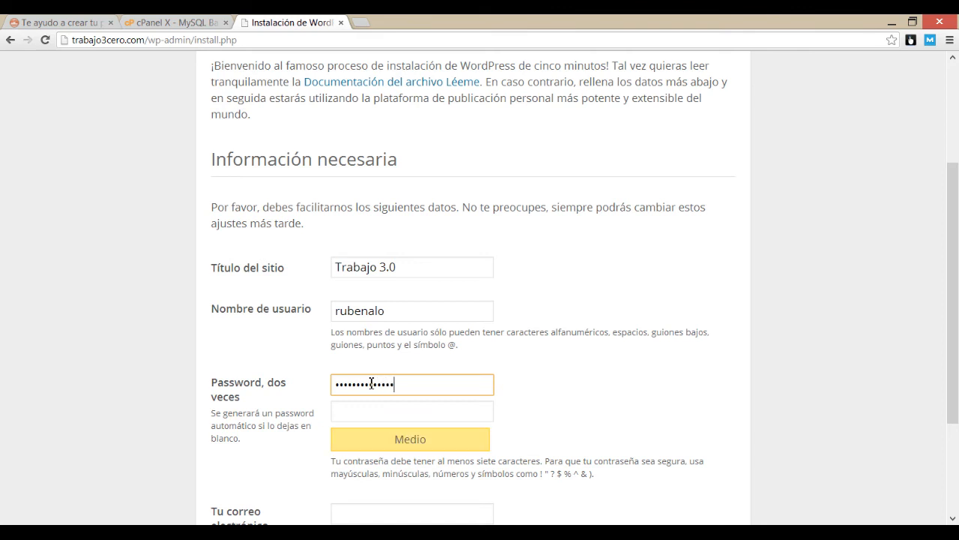
key(Tab)
text(••••••)
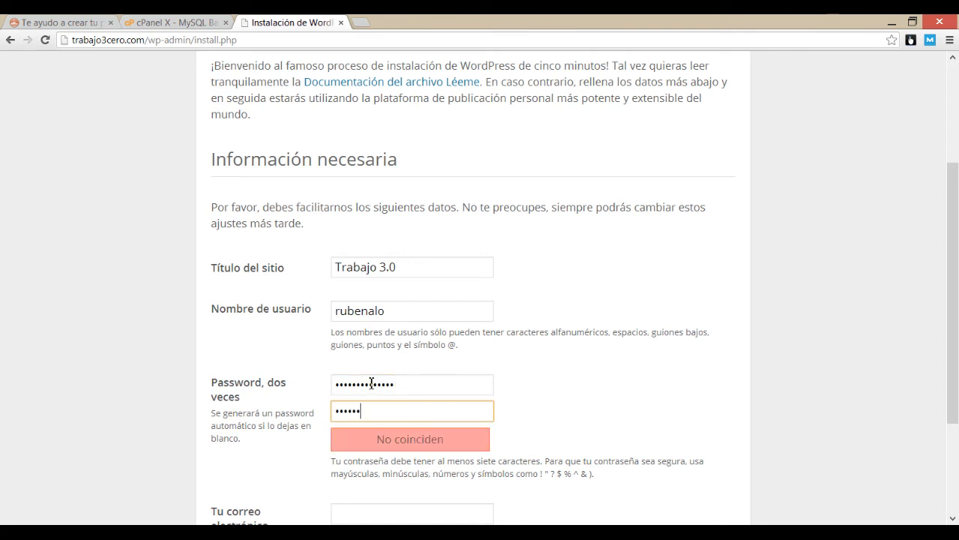
text(••••••••)
scroll(367, 382, down, 2)
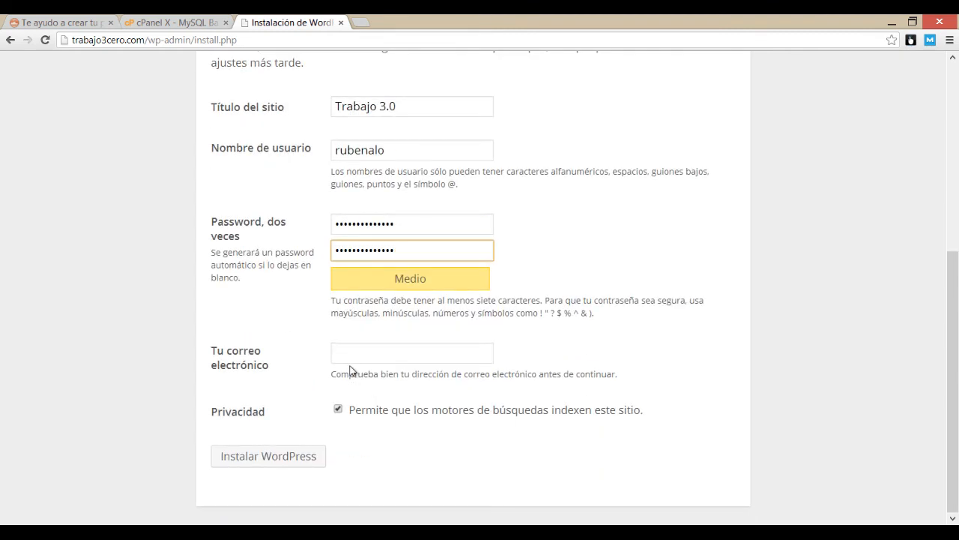
click(362, 356)
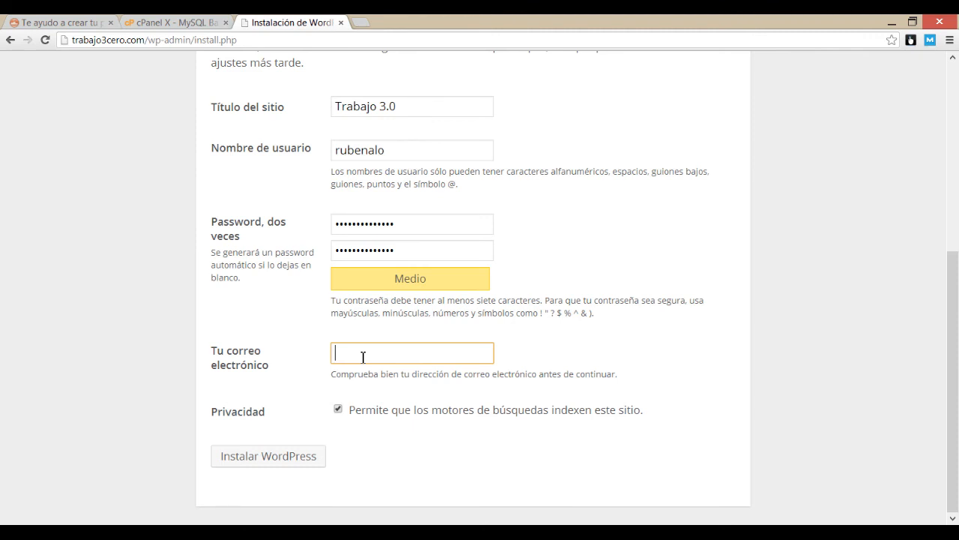
text(rub)
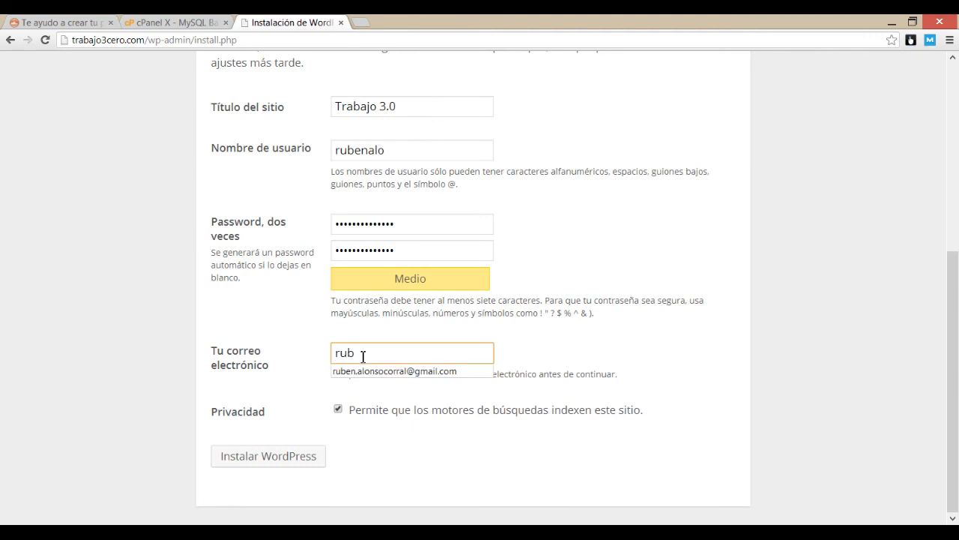
click(365, 370)
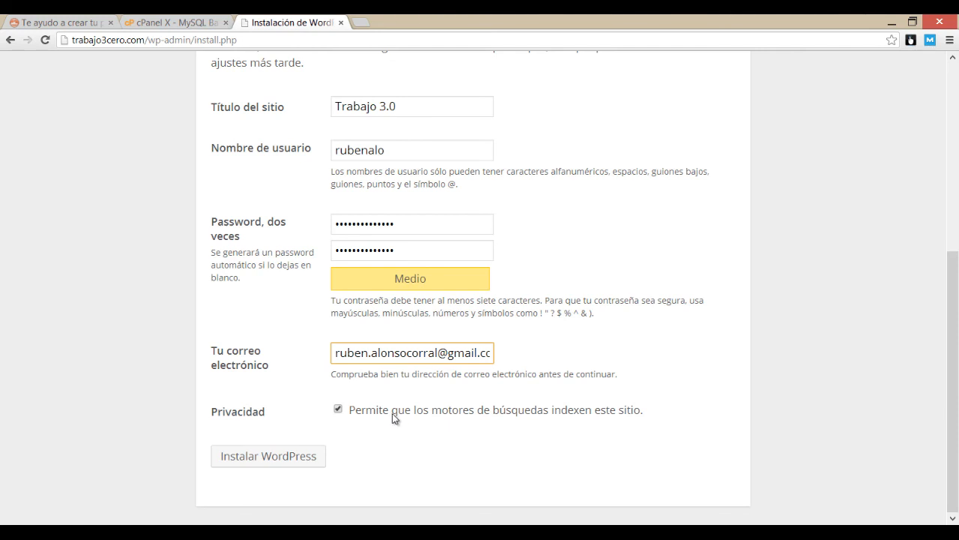
click(248, 463)
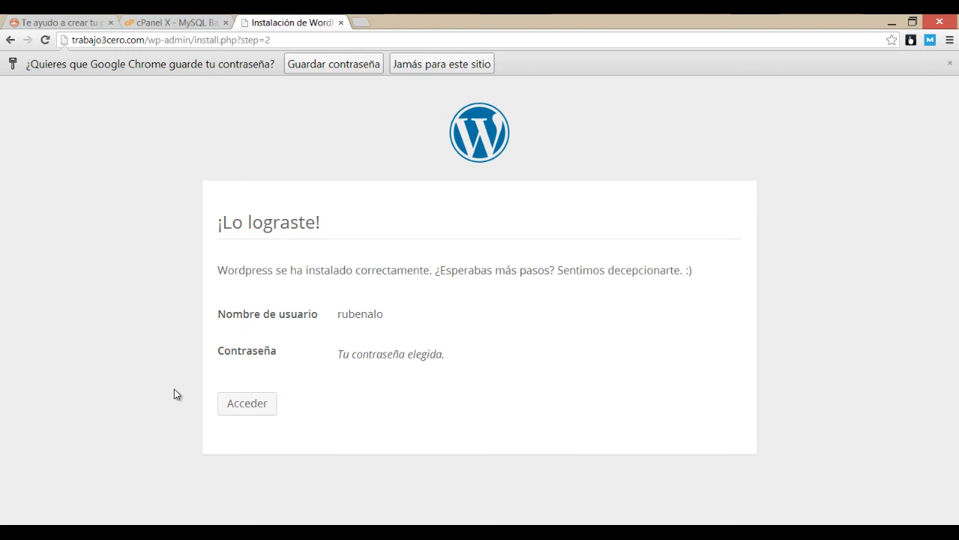
Step: Sign in on the login page with the admin username and password, ticking Recuérdame
click(237, 409)
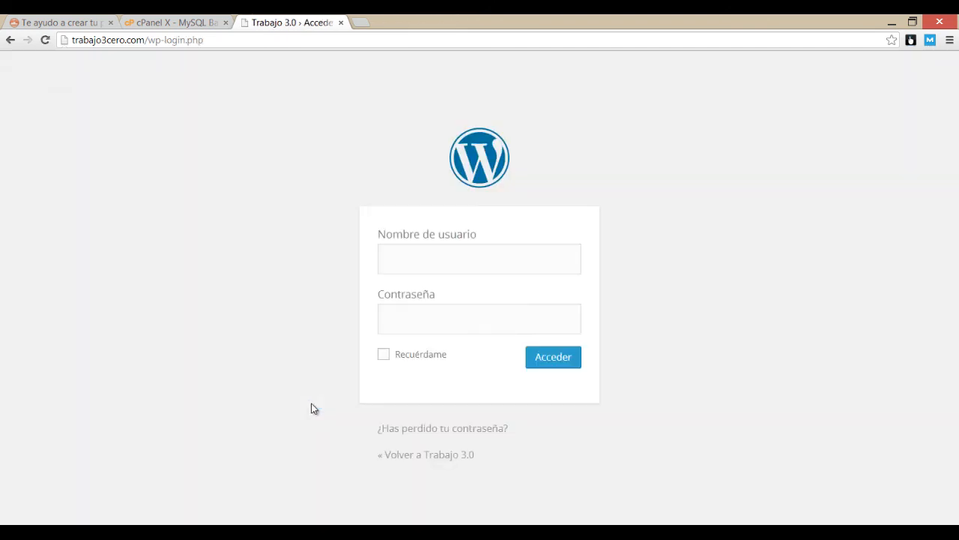
click(415, 260)
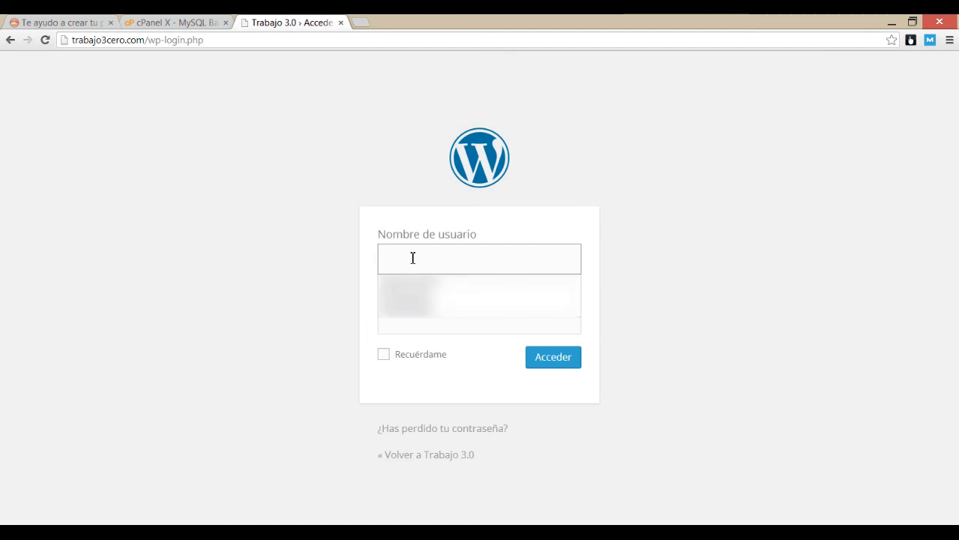
text(rubenalonso)
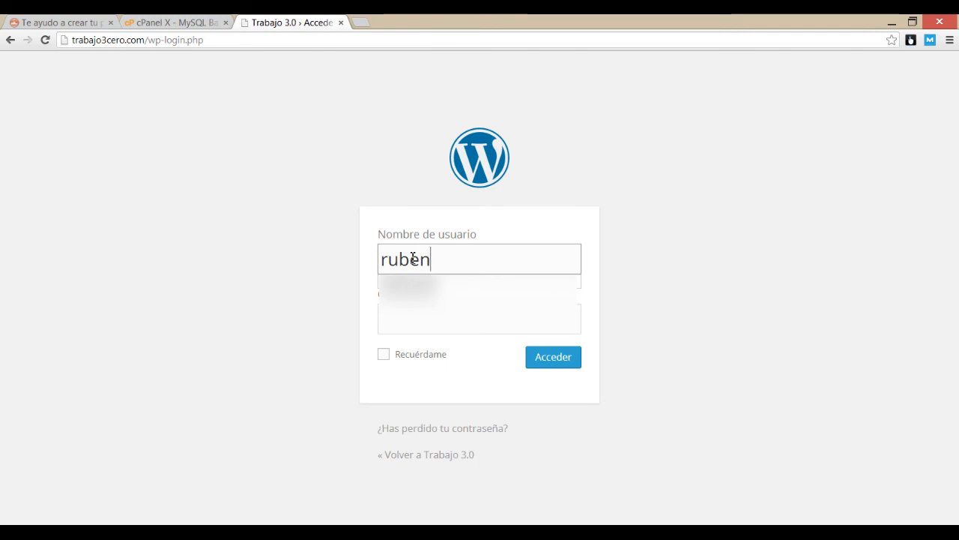
key(BackSpace)
key(BackSpace)
key(BackSpace)
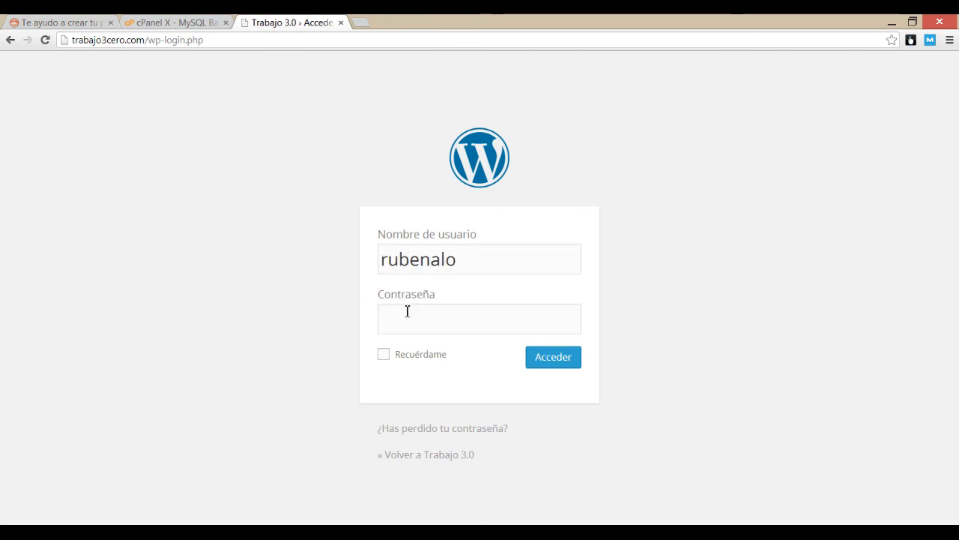
click(406, 318)
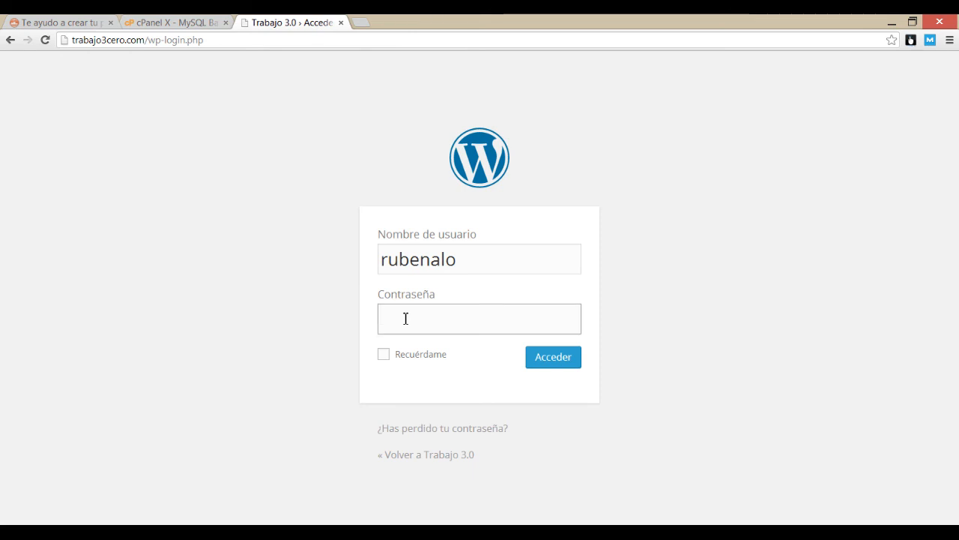
text(•••••••••••••)
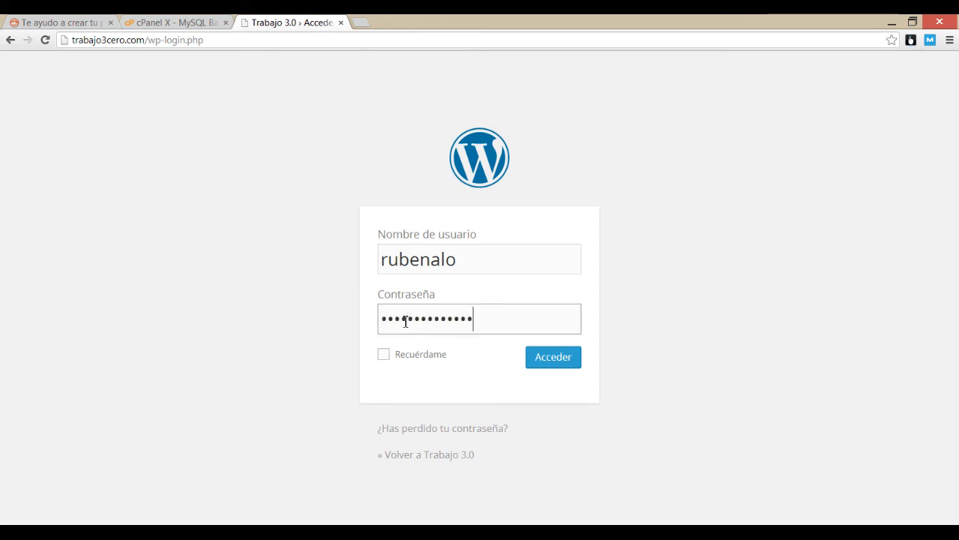
click(389, 356)
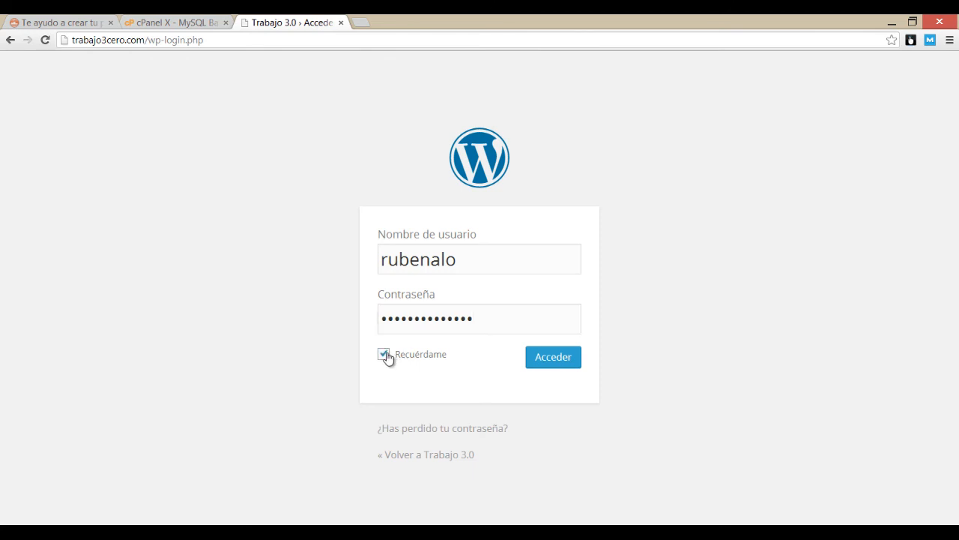
click(550, 358)
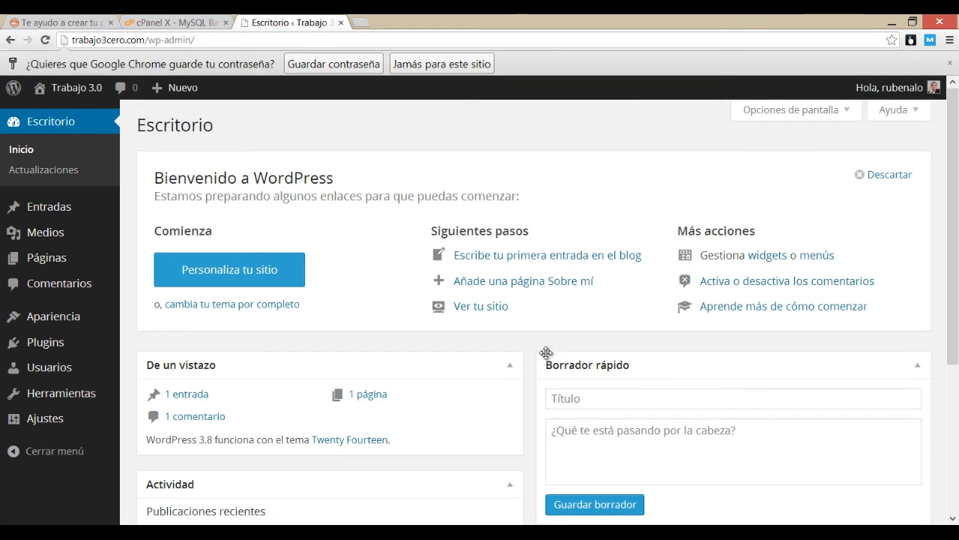
Step: Let Chrome save the password and open the live Trabajo 3.0 site in a new tab
click(306, 65)
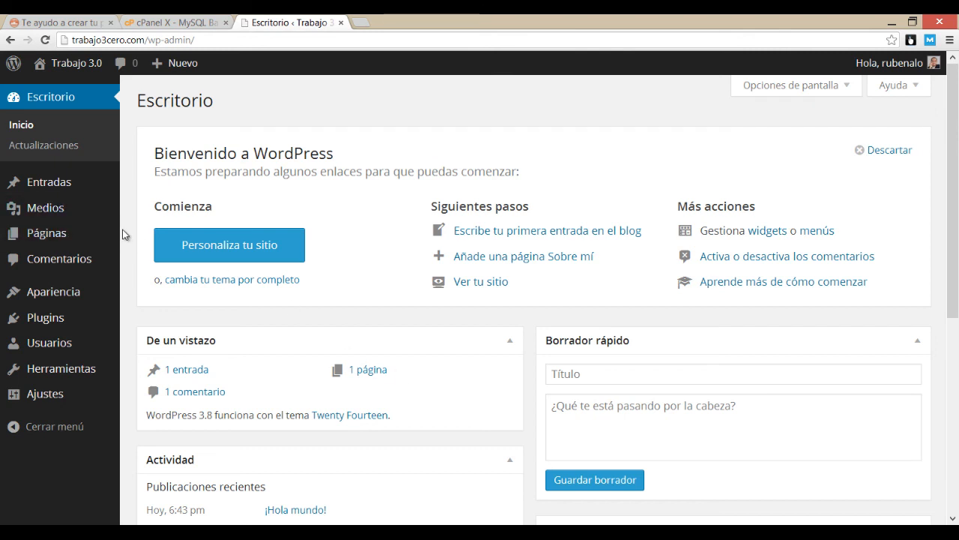
mouse_move(75, 63)
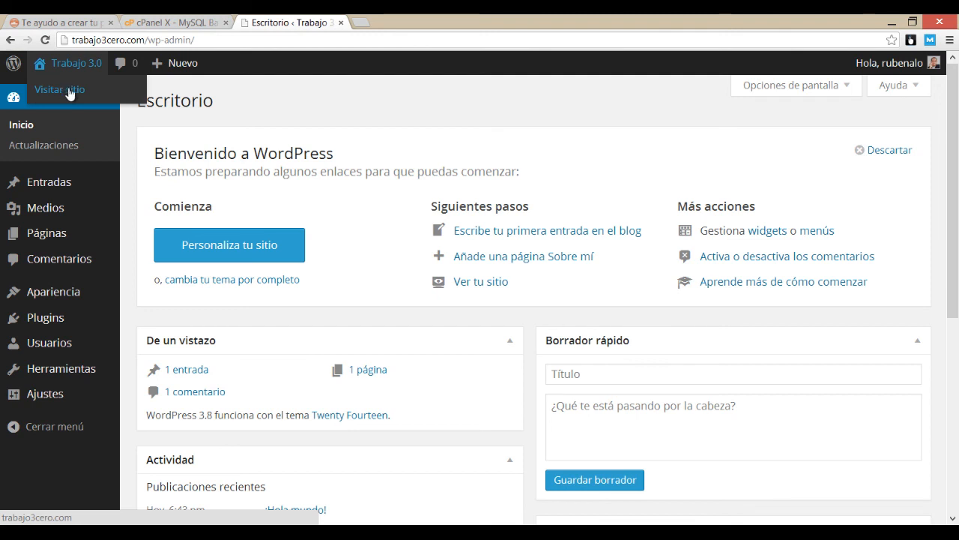
right_click(77, 90)
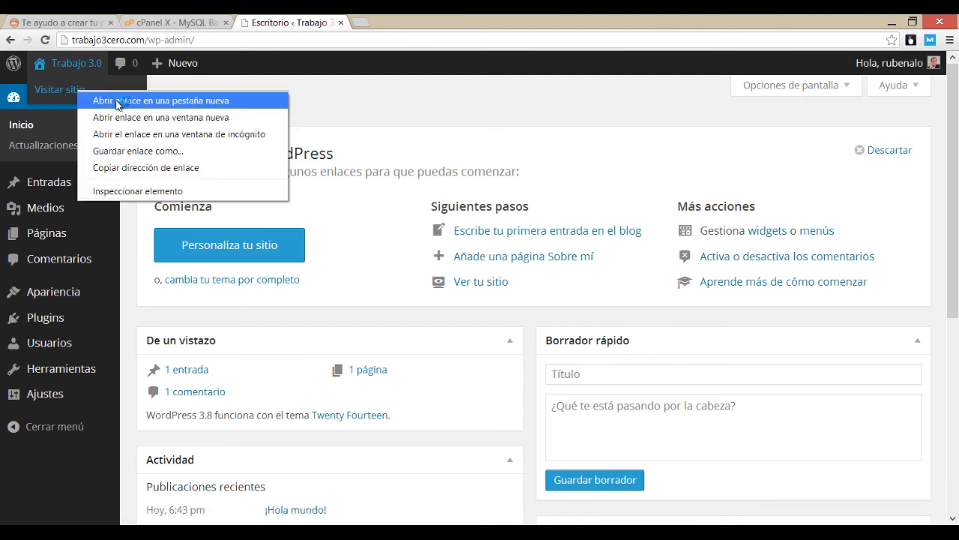
click(118, 101)
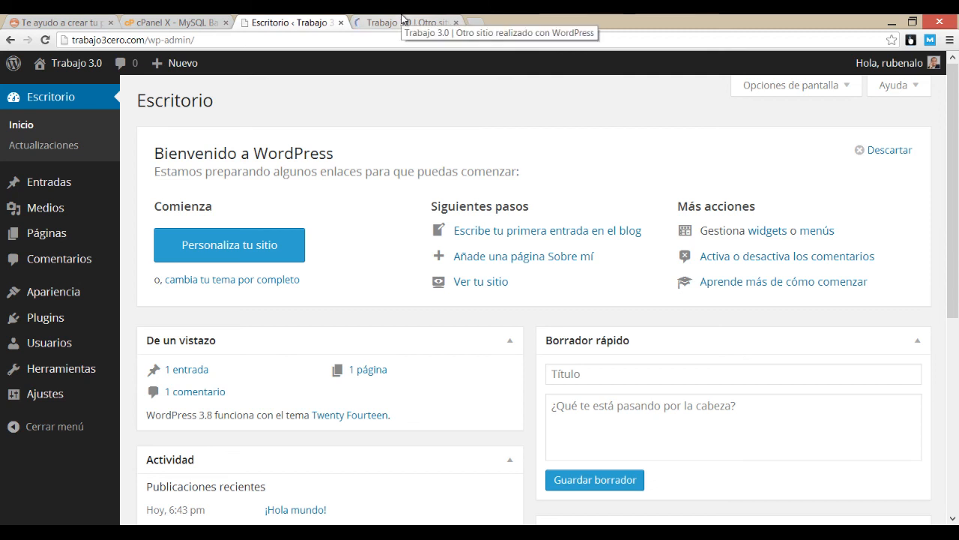
click(403, 20)
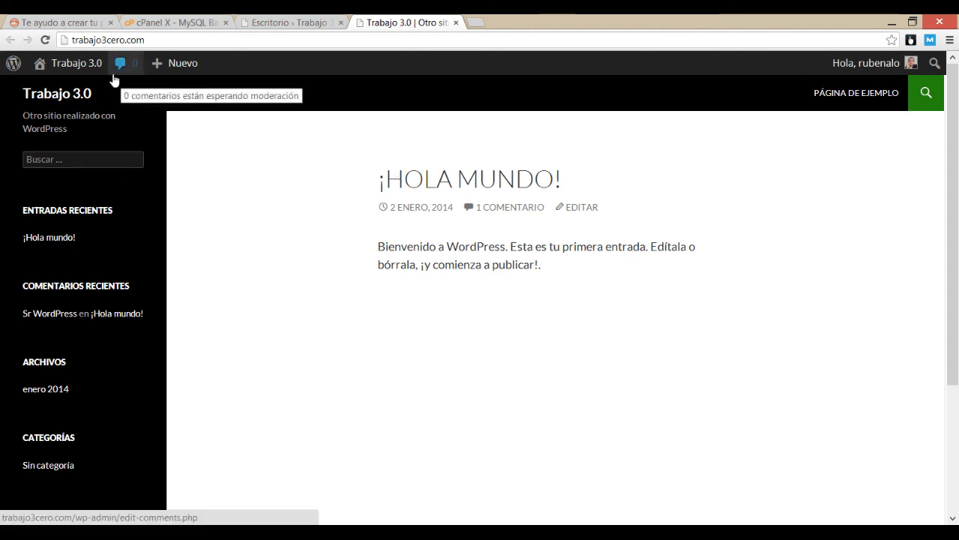
Step: Return to the Escritorio tab and review the dashboard's 1 post, 1 page and 1 comment
click(247, 21)
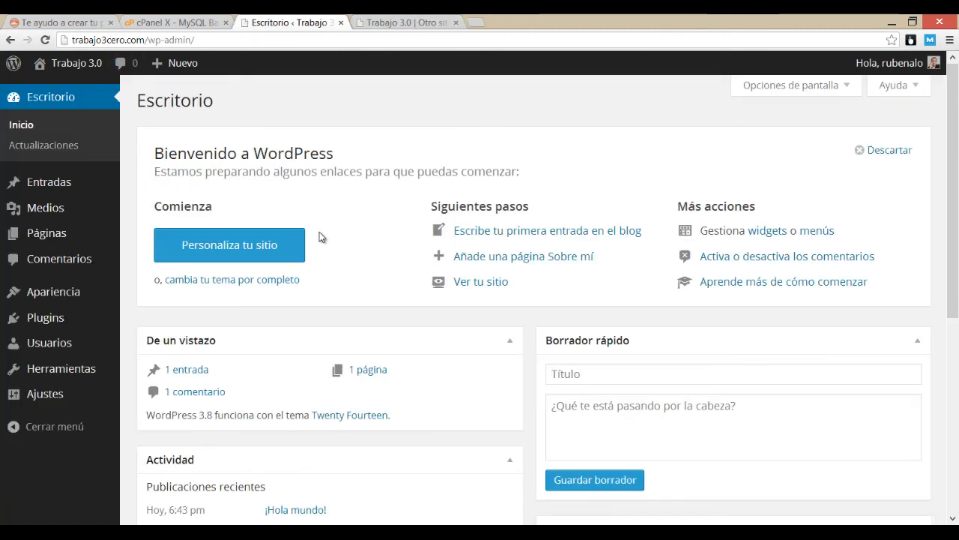
scroll(321, 240, down, 3)
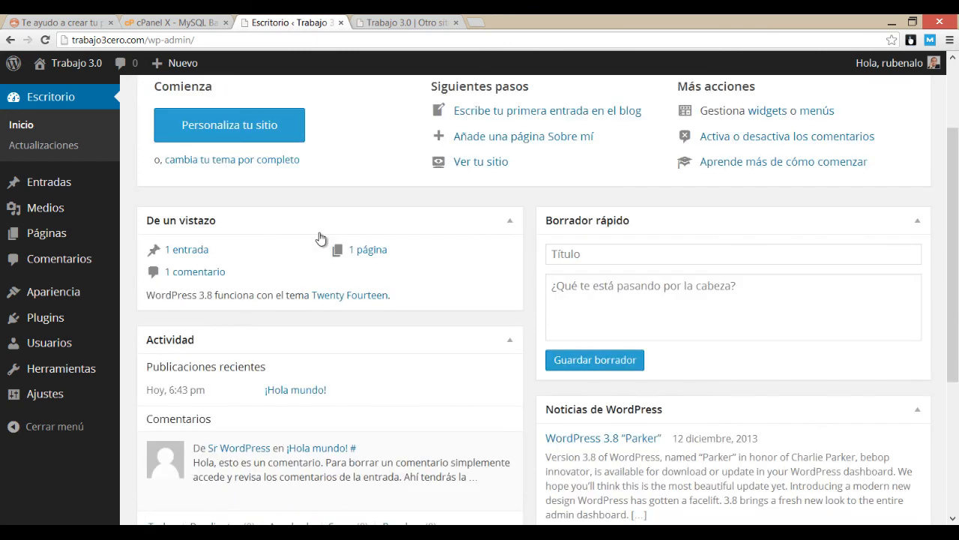
scroll(347, 257, up, 3)
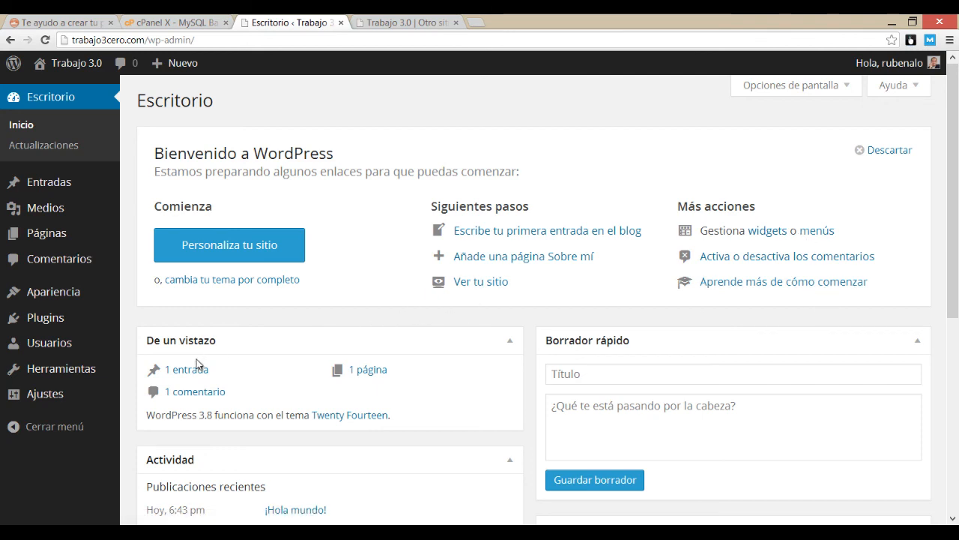
scroll(381, 340, down, 3)
scroll(240, 298, down, 3)
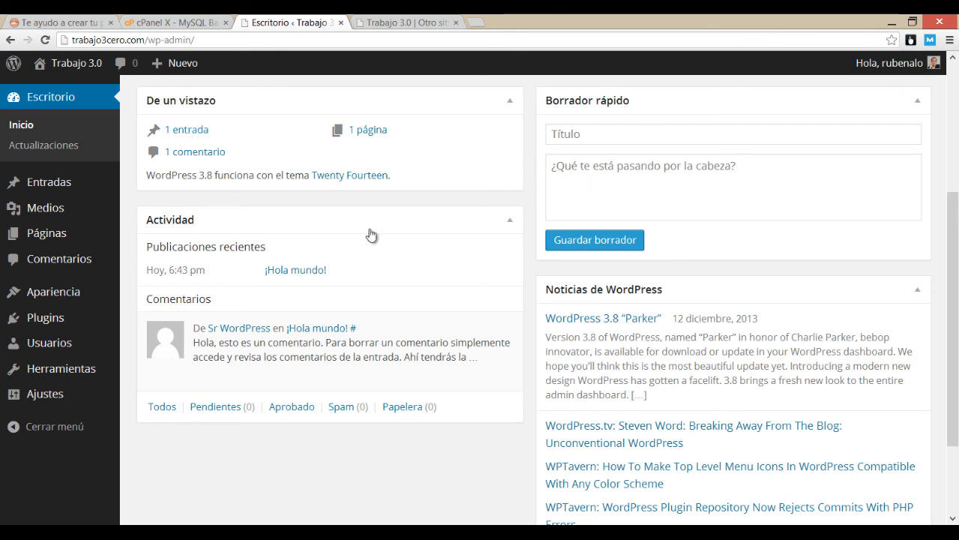
scroll(368, 237, up, 6)
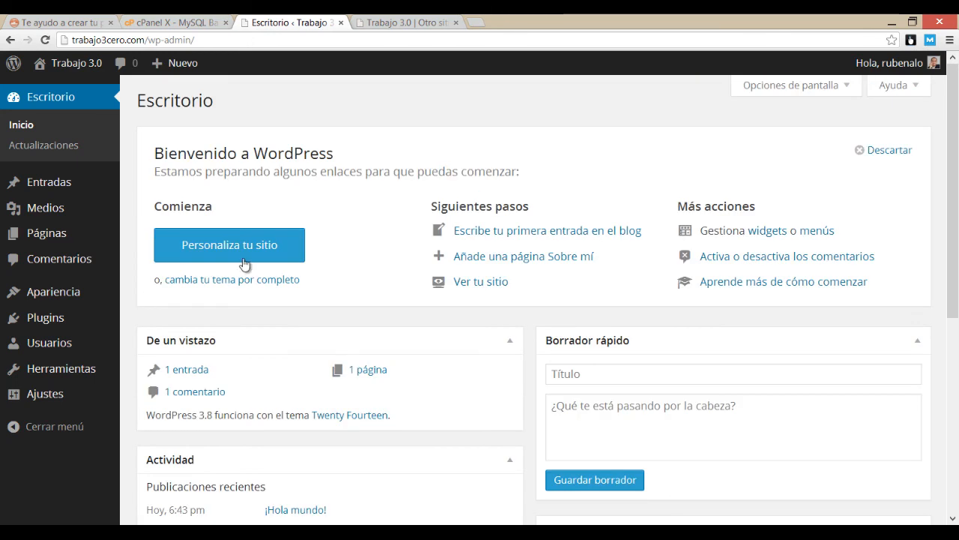
Step: Add a self-introduction line with the author's name to ¡Hola mundo!, update it, and view it
click(184, 371)
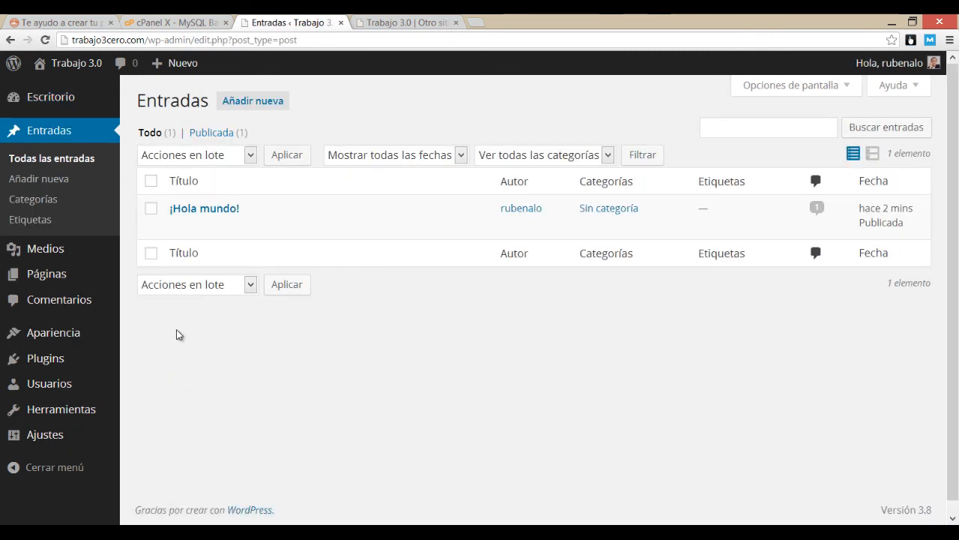
click(202, 211)
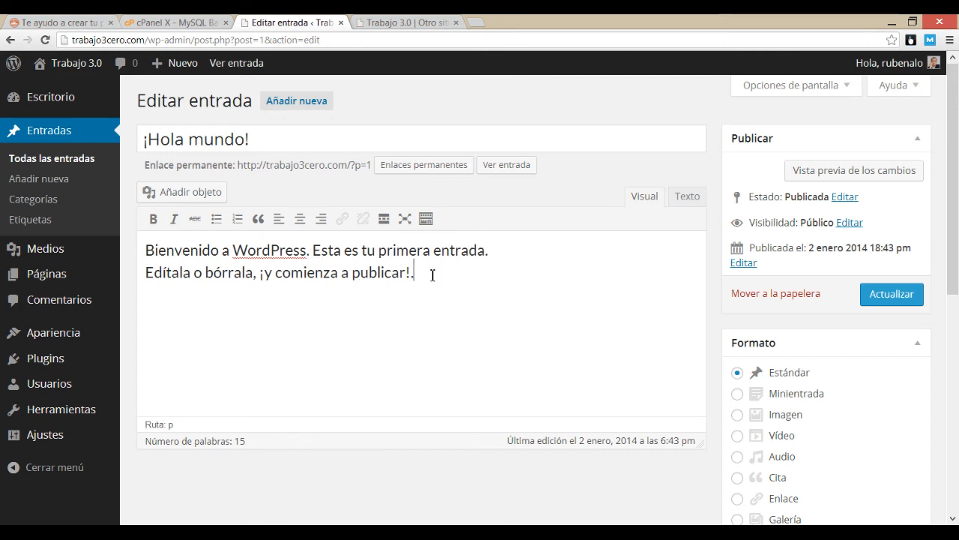
key(Return)
key(Return)
text(Ho)
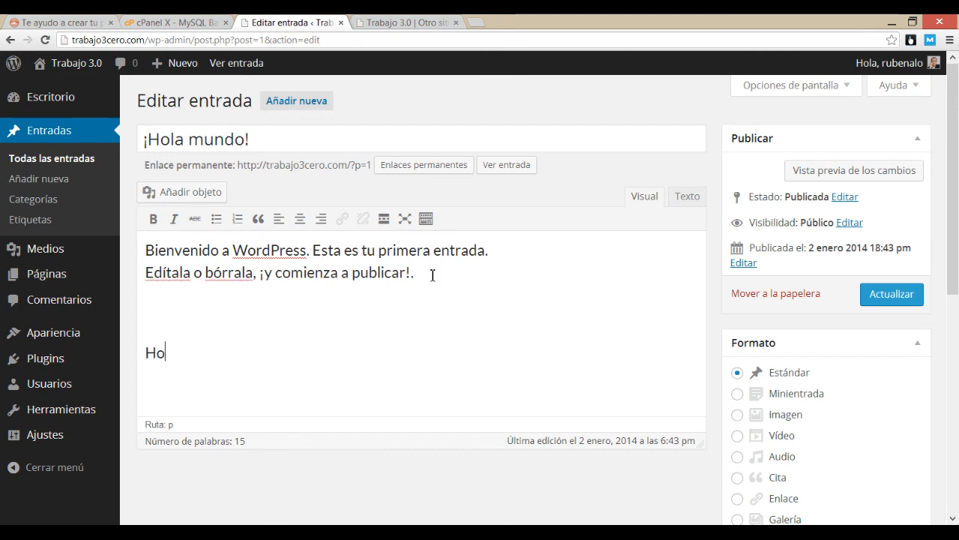
text(la soy Rubén Alonso)
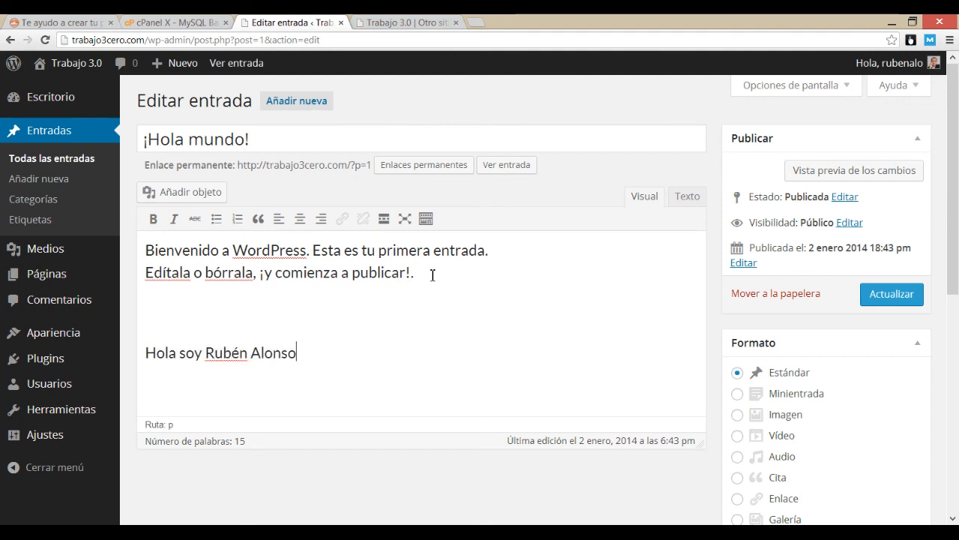
click(883, 302)
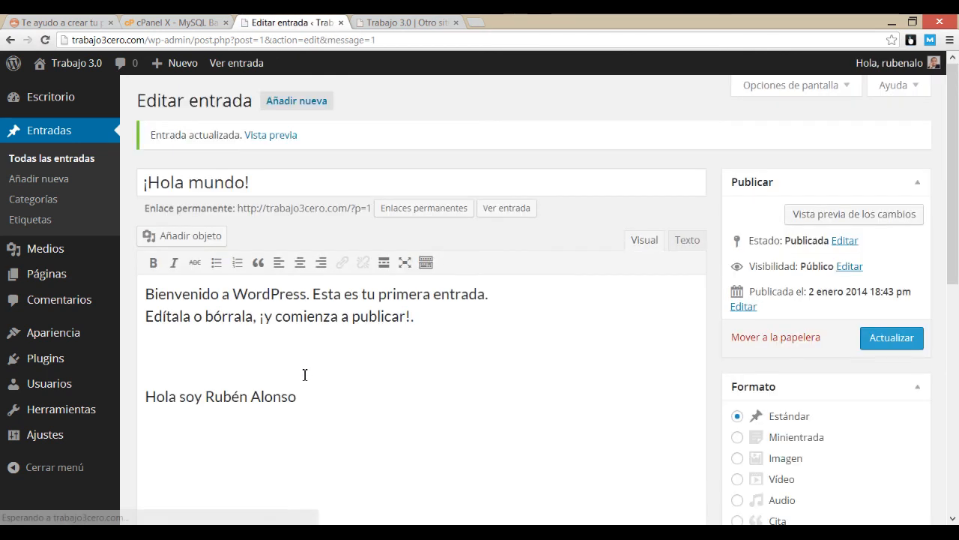
click(269, 135)
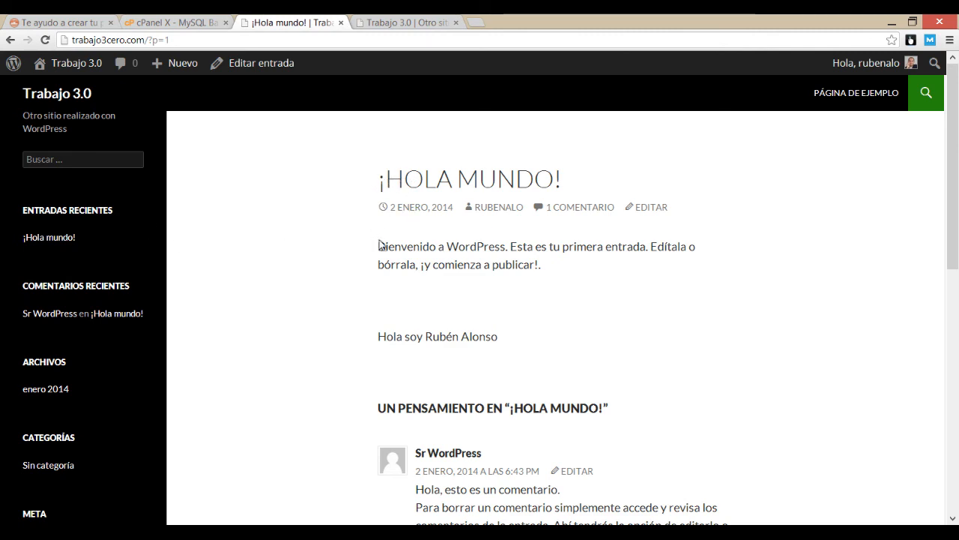
scroll(450, 331, down, 2)
scroll(454, 330, up, 2)
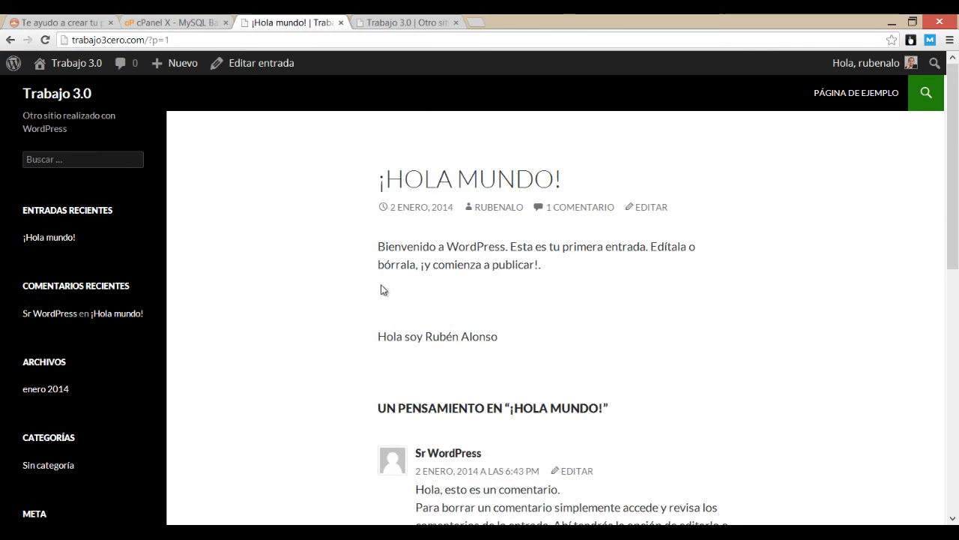